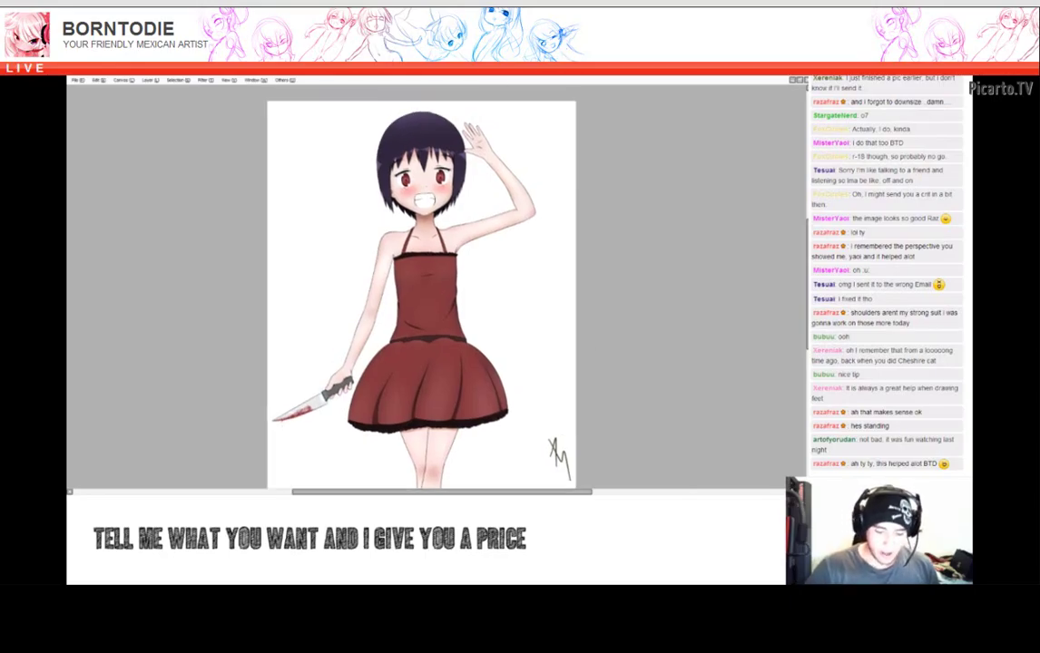
Bring back the tool panels, select the pen and set a purple drawing colour.
drag(620, 313, 610, 309)
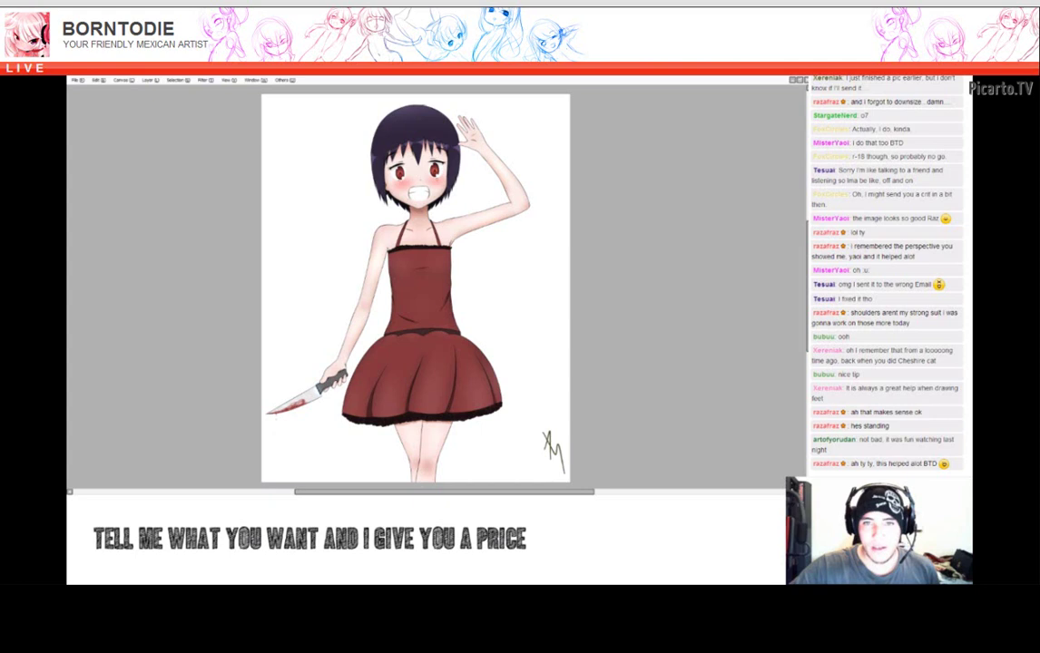
key(Tab)
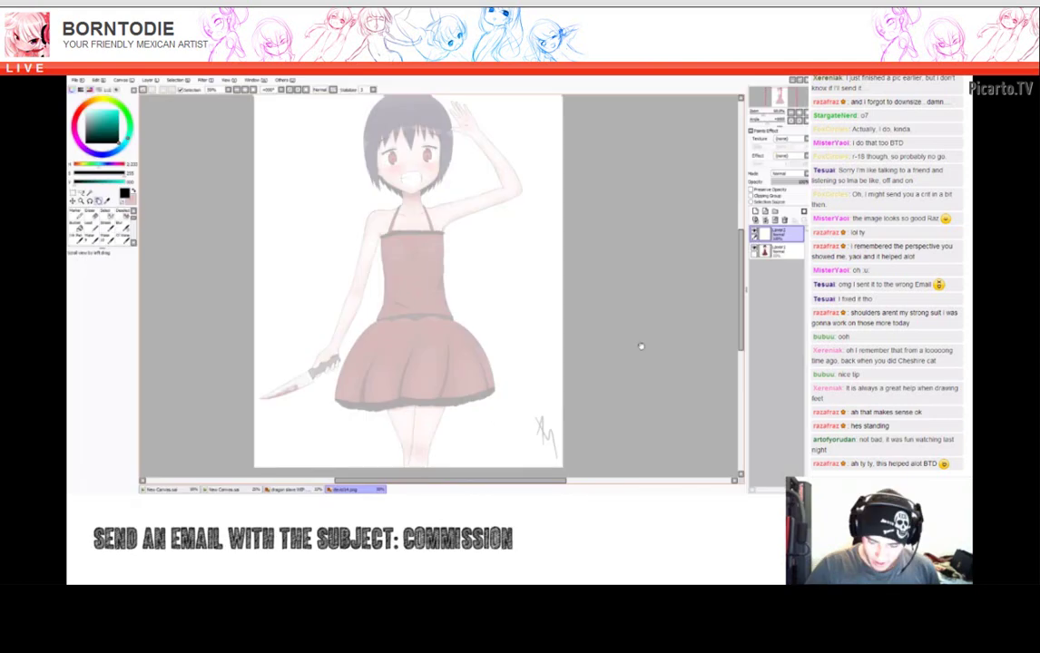
key(n)
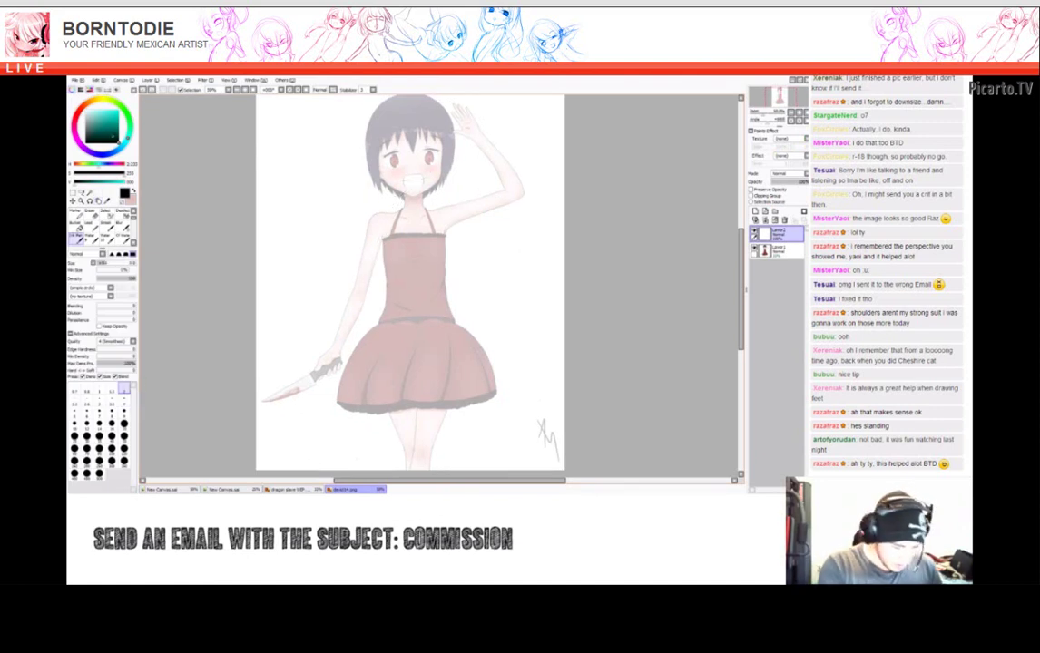
click(89, 140)
click(77, 122)
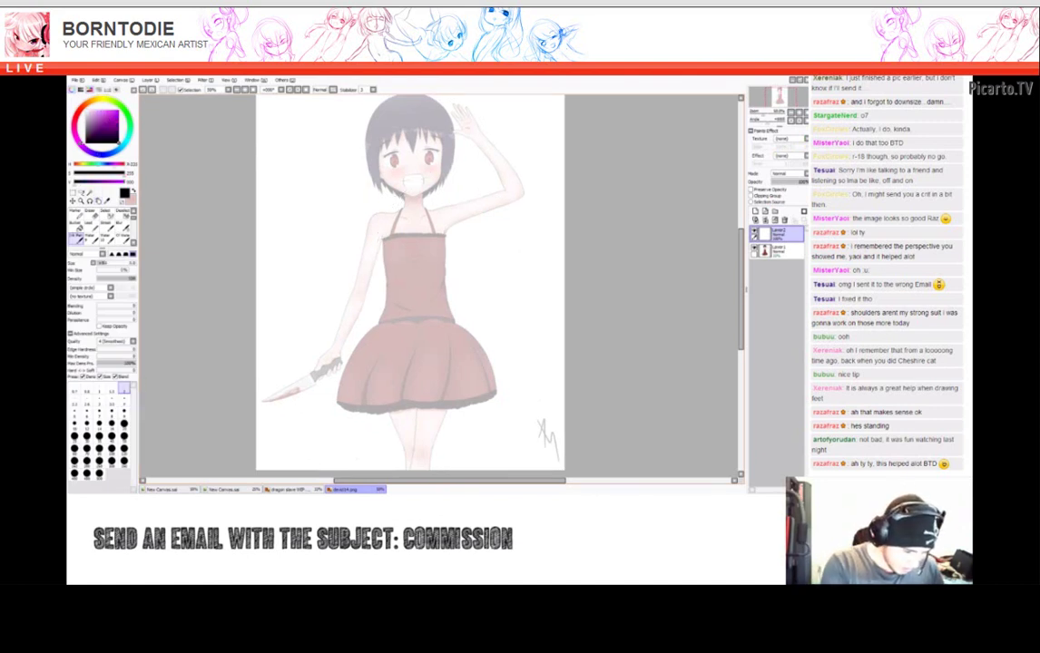
click(110, 136)
drag(445, 186, 399, 322)
key(ctrl+z)
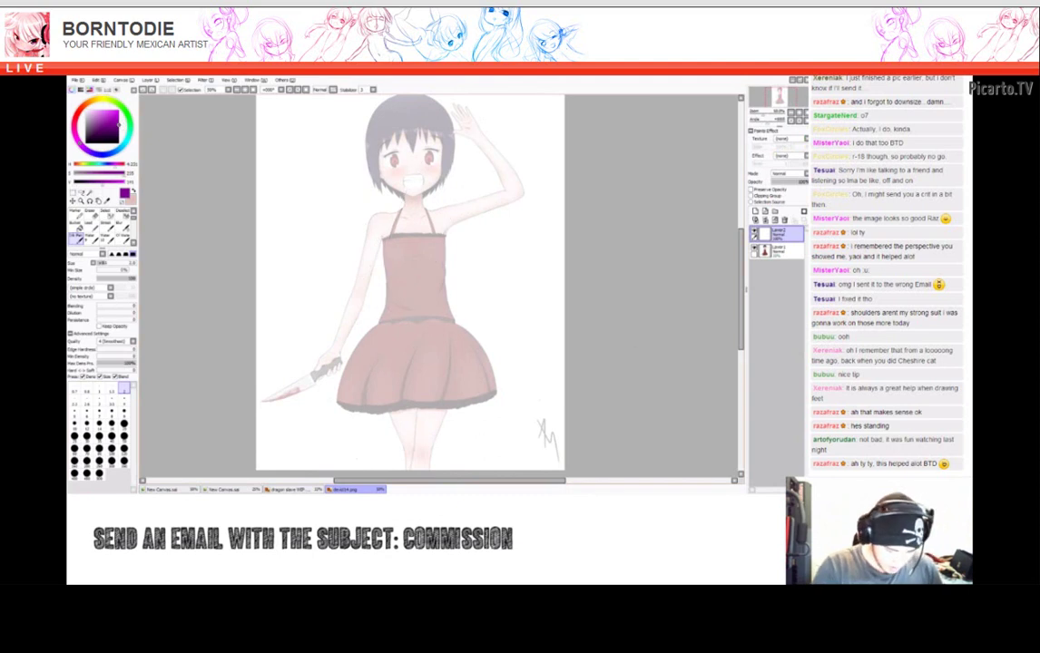
drag(387, 174, 399, 317)
key(ctrl+z)
drag(409, 273, 399, 321)
Draw a vertical centre line and a curved horizontal guide across the girl's face, and check them in a mirrored view.
drag(491, 358, 515, 308)
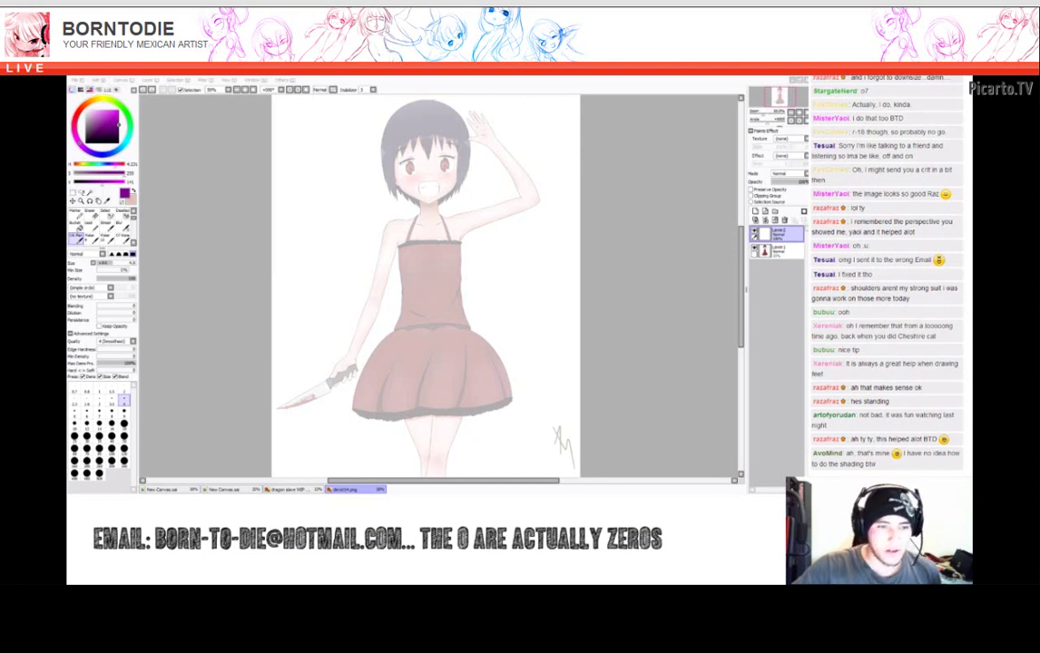
mouse_move(603, 279)
mouse_down()
mouse_move(608, 320)
mouse_move(600, 289)
mouse_up()
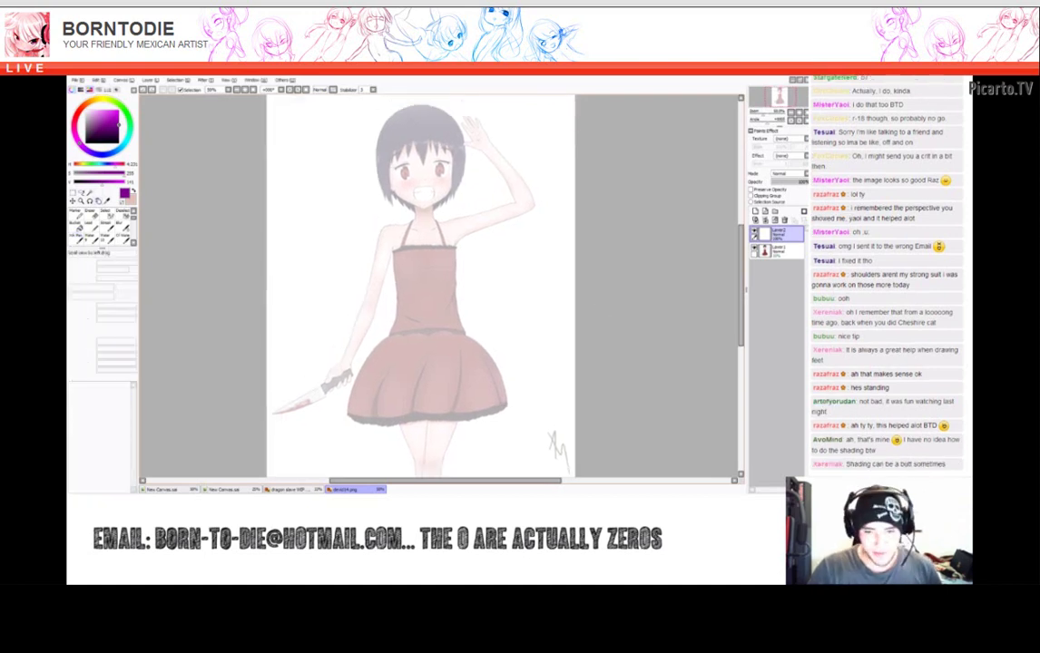
scroll(440, 286, up, 3)
drag(440, 272, 476, 484)
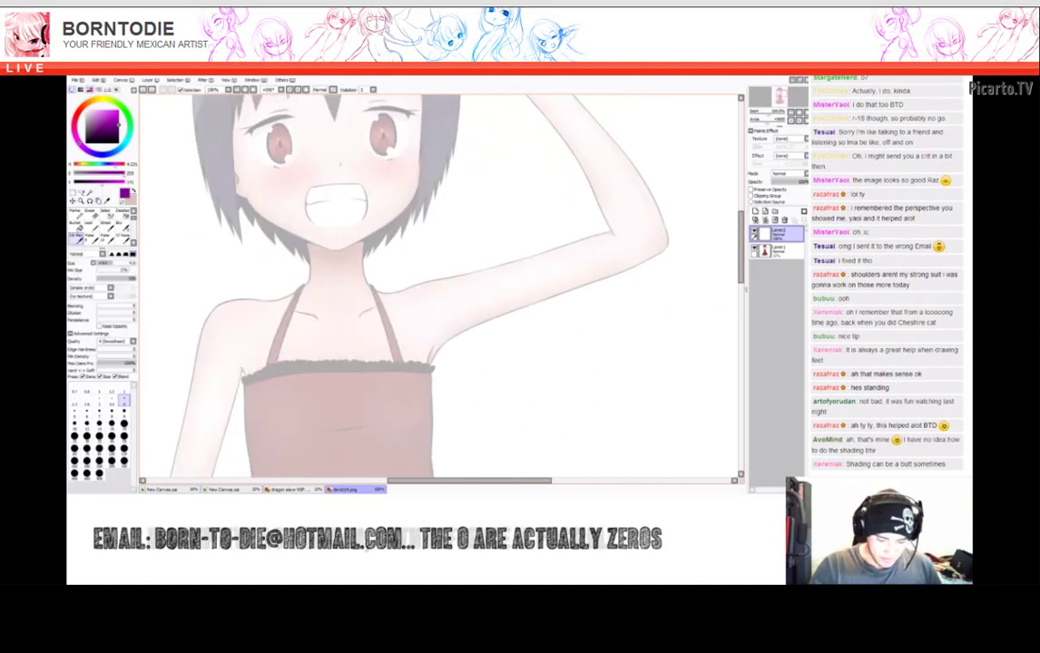
drag(440, 272, 458, 367)
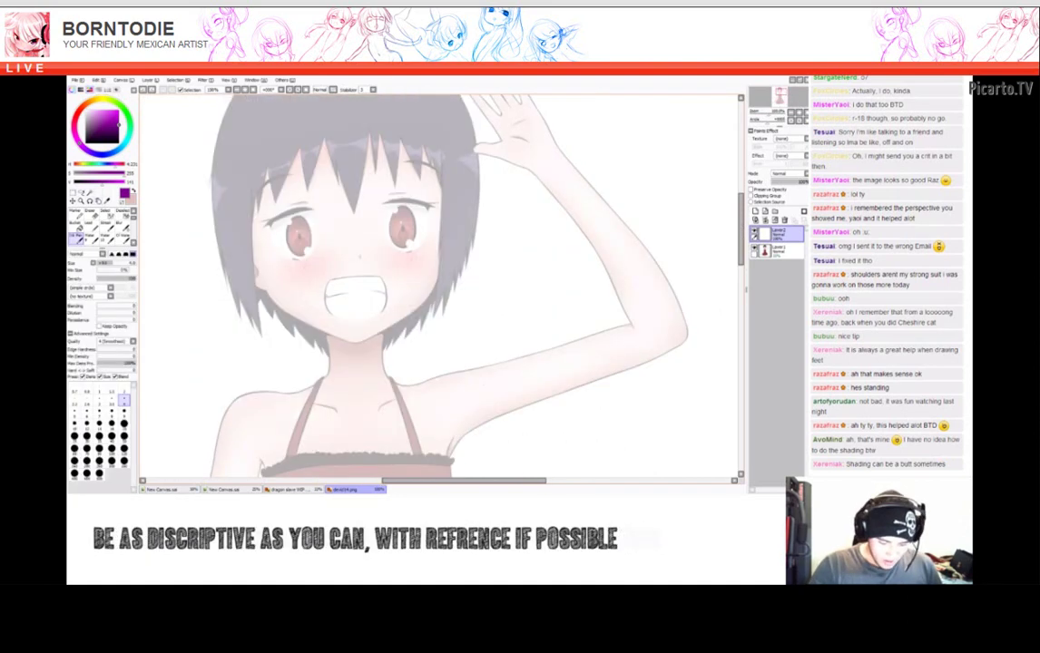
scroll(440, 286, down, 2)
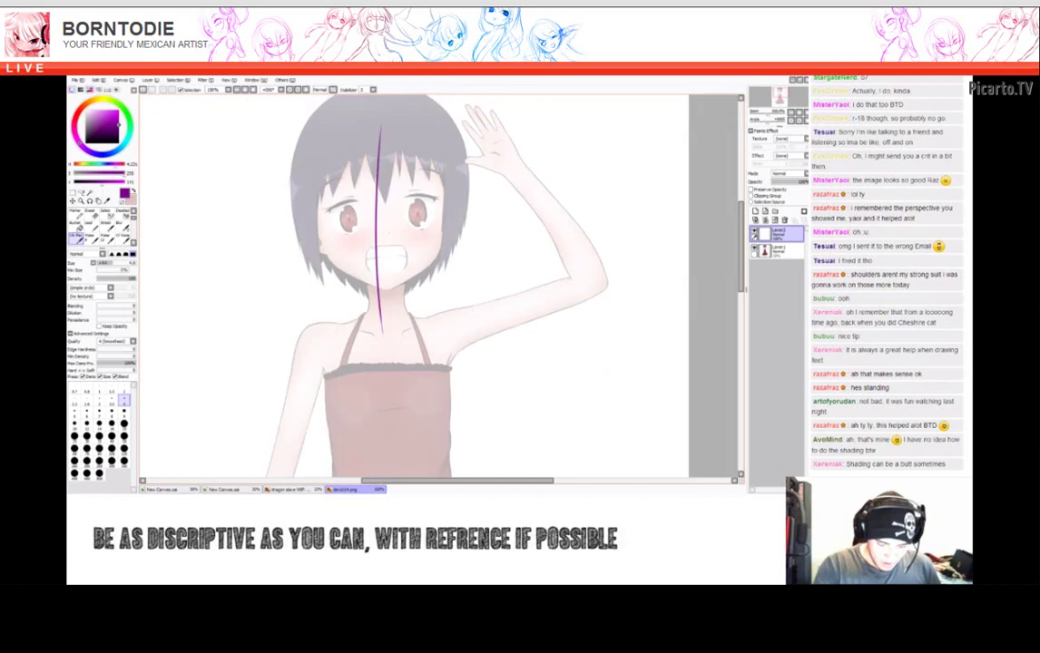
mouse_move(376, 227)
mouse_down()
mouse_move(335, 213)
mouse_move(390, 226)
mouse_up()
drag(275, 227, 408, 205)
key(h)
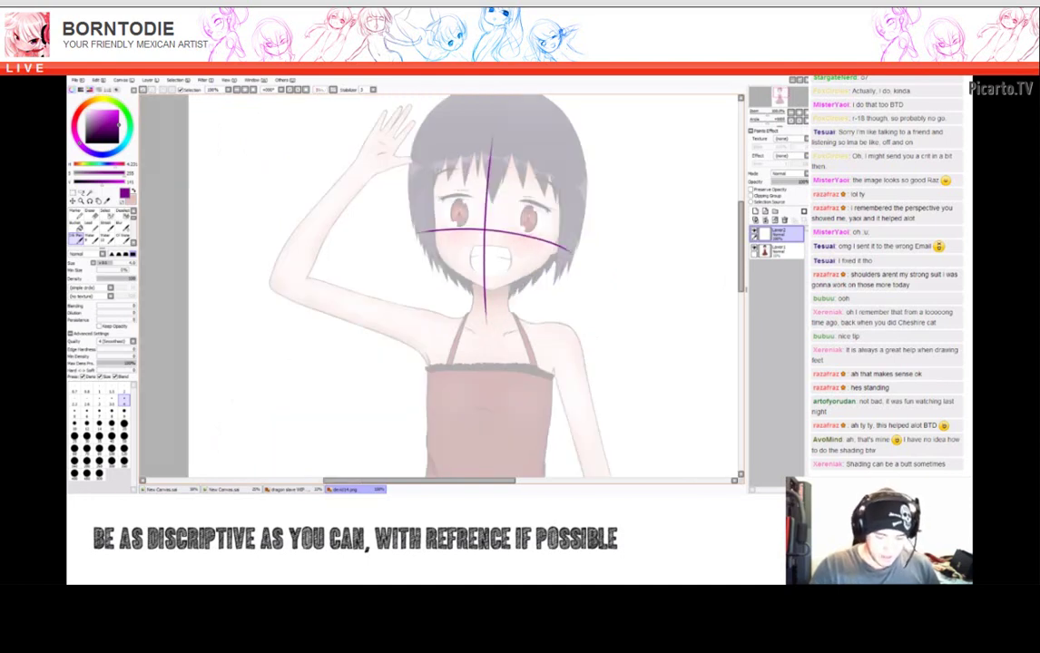
key(h)
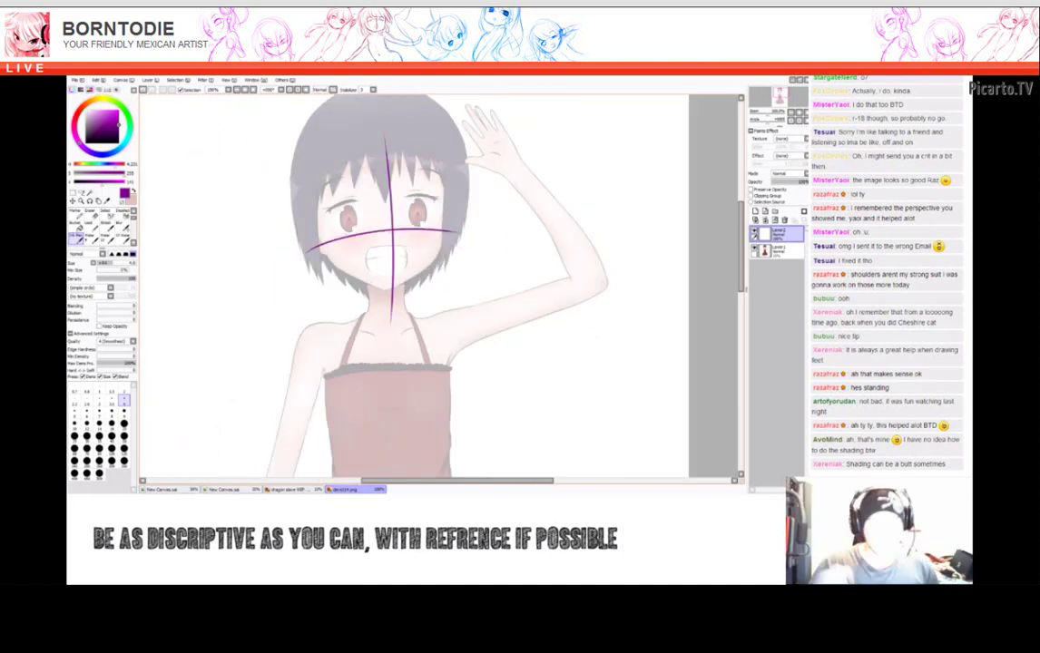
Sketch an oval ear with inner folds at the left end of the face's horizontal guide.
key(ctrl+plus)
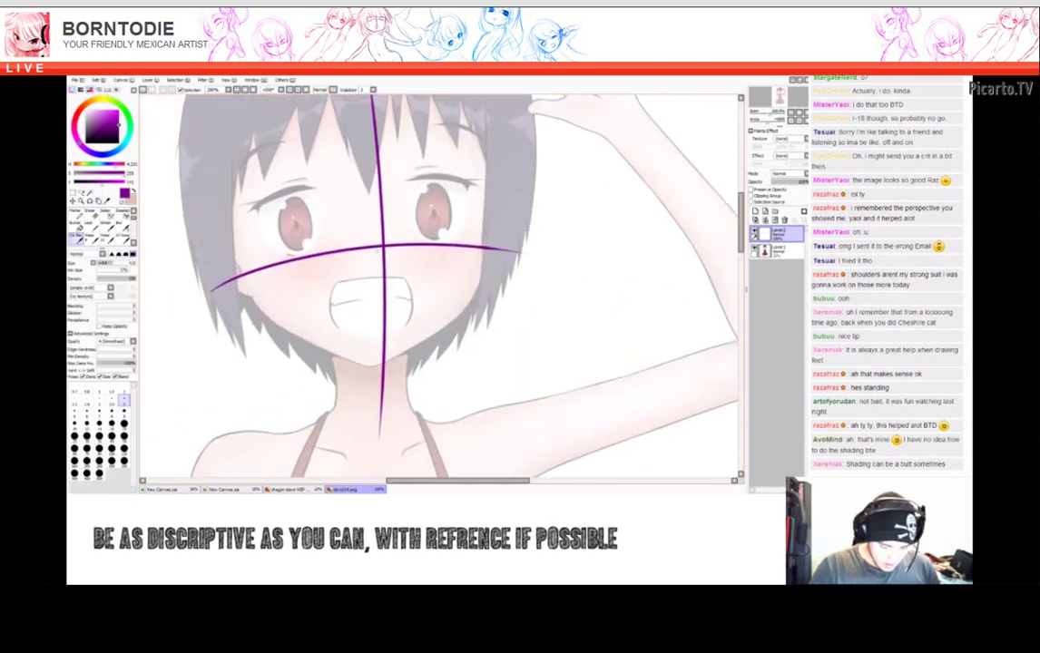
mouse_move(227, 243)
mouse_down()
mouse_move(213, 283)
mouse_move(245, 296)
mouse_move(210, 234)
mouse_move(220, 250)
mouse_up()
key(ctrl+z)
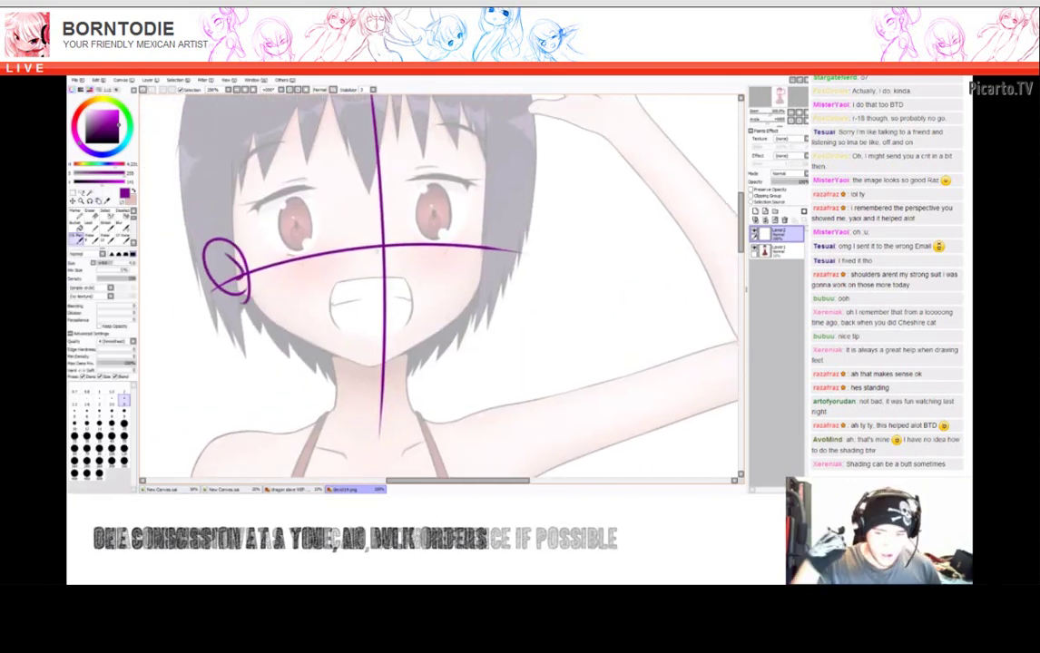
drag(436, 272, 440, 281)
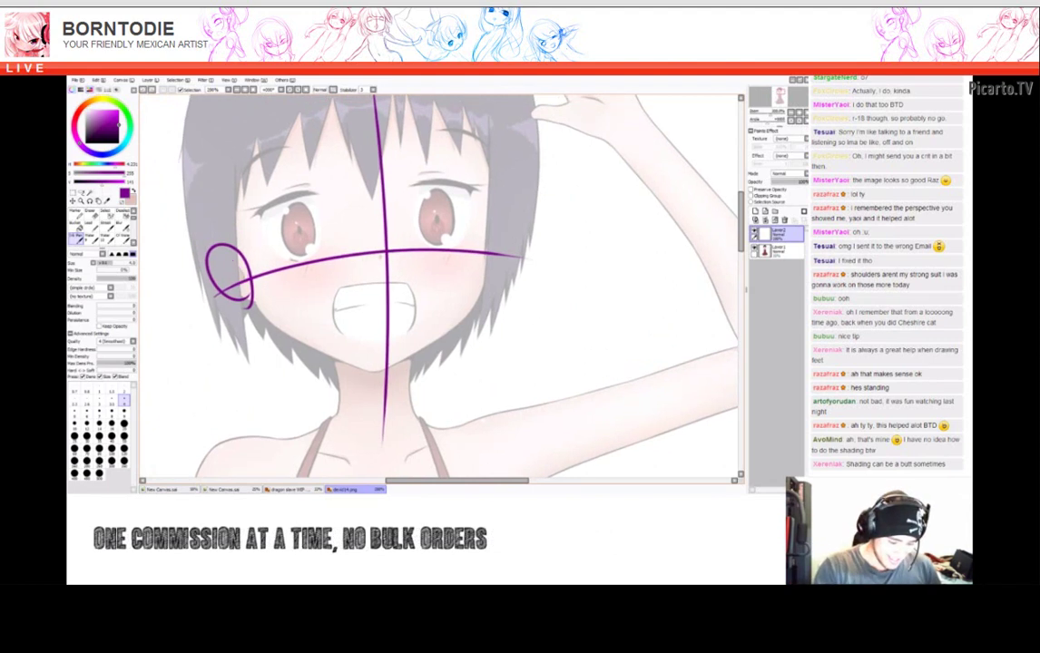
mouse_move(222, 247)
mouse_down()
mouse_move(217, 261)
mouse_move(197, 247)
mouse_move(205, 253)
mouse_up()
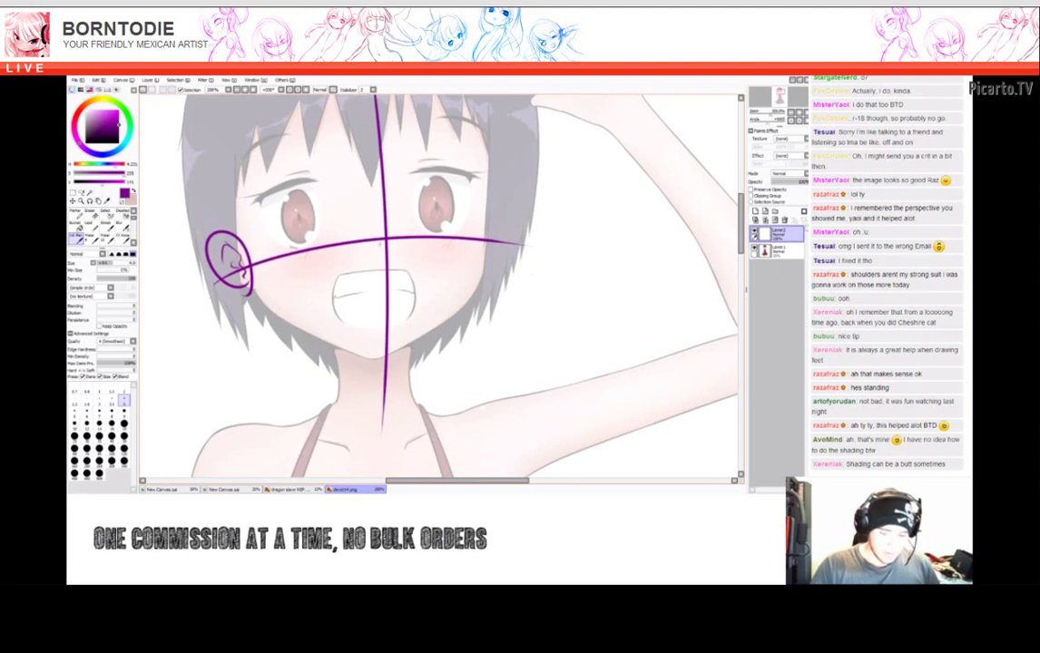
scroll(522, 244, down, 1)
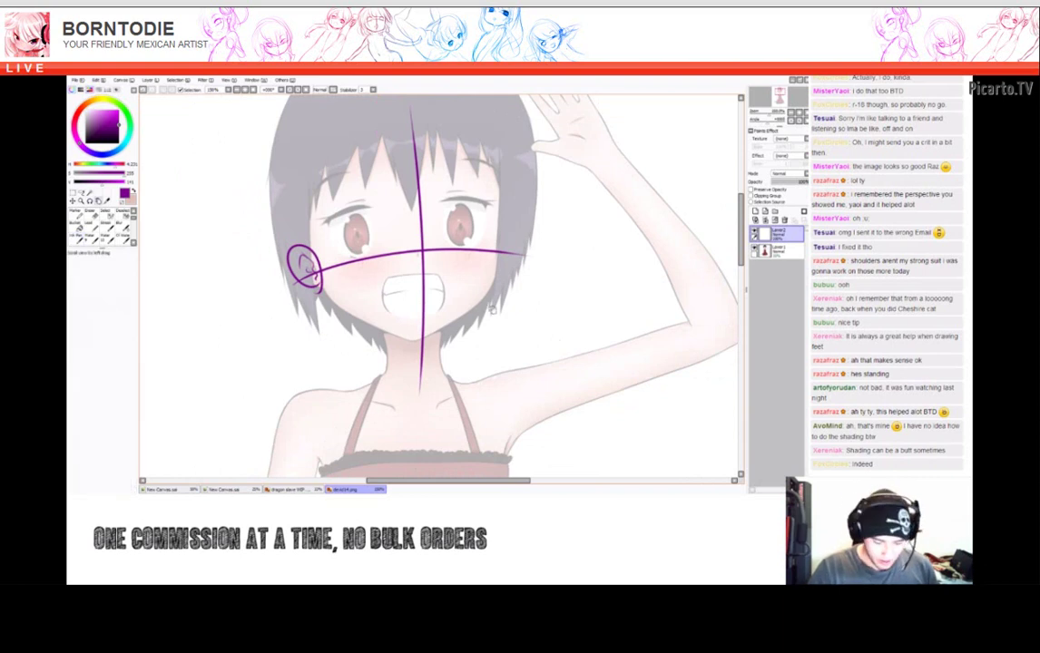
Sketch the narrower second ear at the right end of the face's horizontal guide.
scroll(440, 286, down, 1)
scroll(440, 286, up, 3)
drag(487, 223, 497, 278)
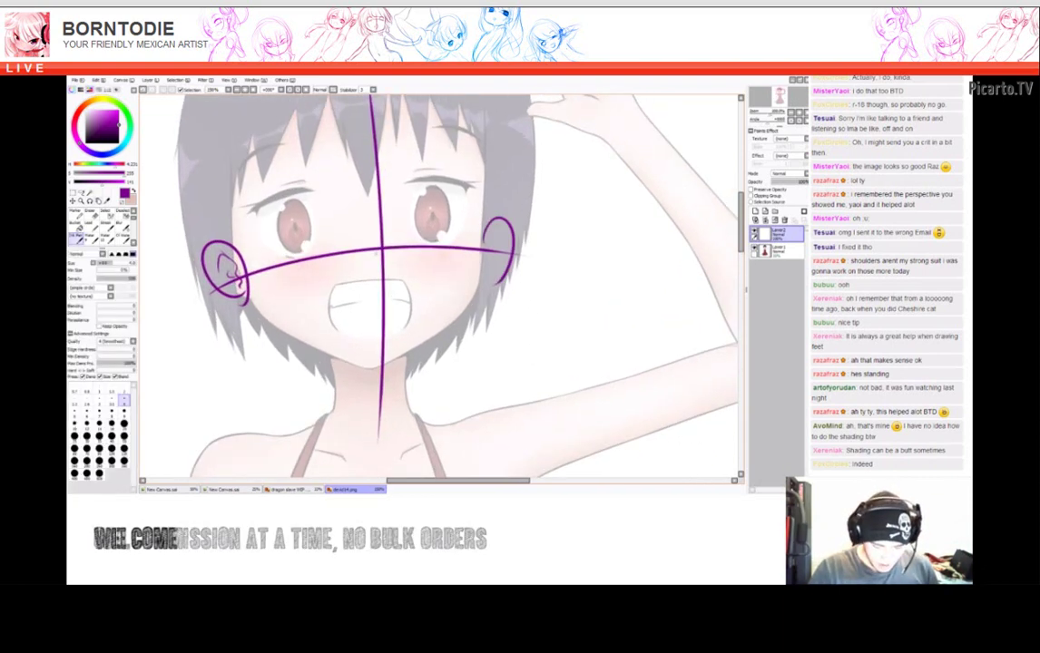
key(ctrl+z)
drag(485, 224, 497, 287)
key(ctrl+z)
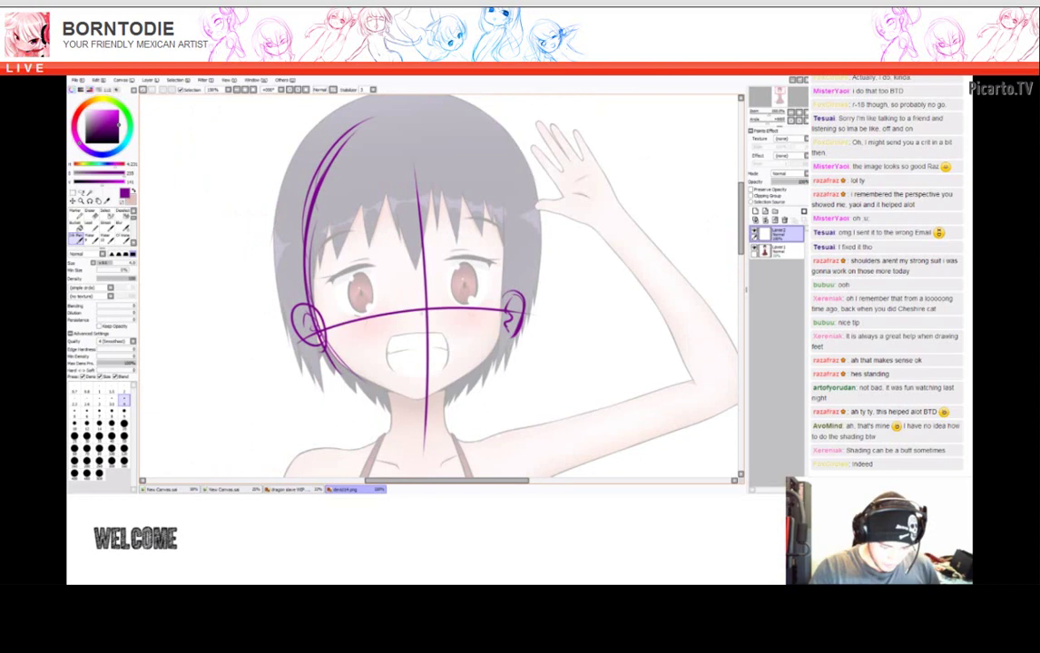
Outline the round skull over the hair and the jaw down to the chin, connecting both ears.
mouse_move(308, 218)
mouse_down()
mouse_move(471, 118)
mouse_move(519, 209)
mouse_move(506, 332)
mouse_up()
key(End)
key(End)
key(End)
key(End)
key(End)
key(End)
key(End)
key(End)
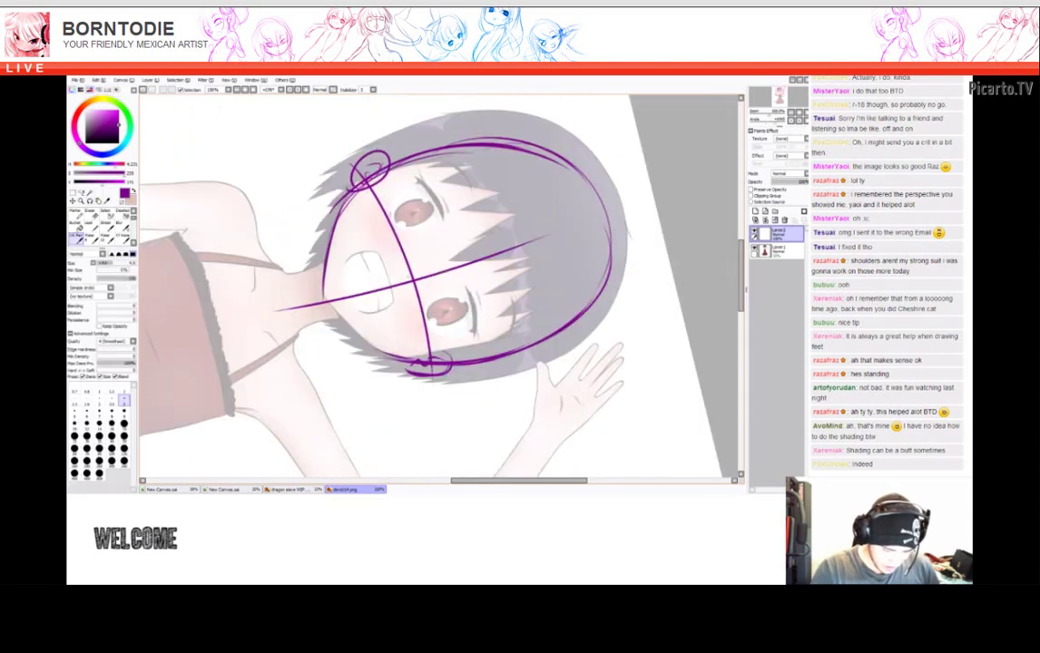
key(End)
key(End)
key(End)
key(End)
key(End)
key(End)
key(End)
key(End)
key(End)
key(End)
key(End)
key(End)
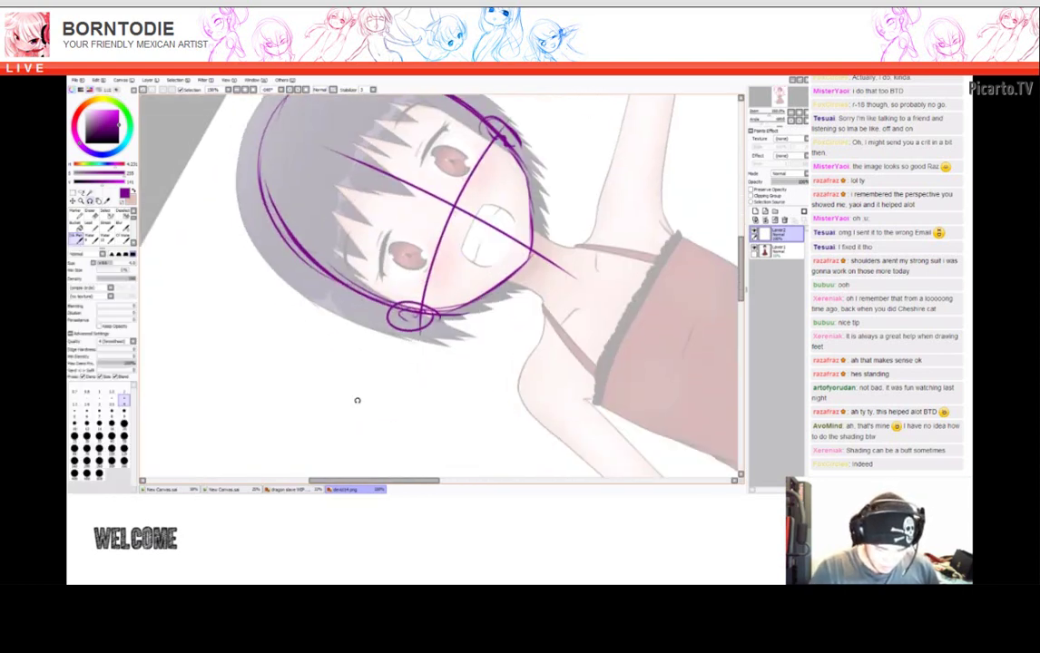
Trace the upper lash lines and oval iris outlines of both eyes.
drag(338, 225, 343, 269)
drag(336, 122, 333, 164)
drag(334, 160, 367, 136)
key(Delete)
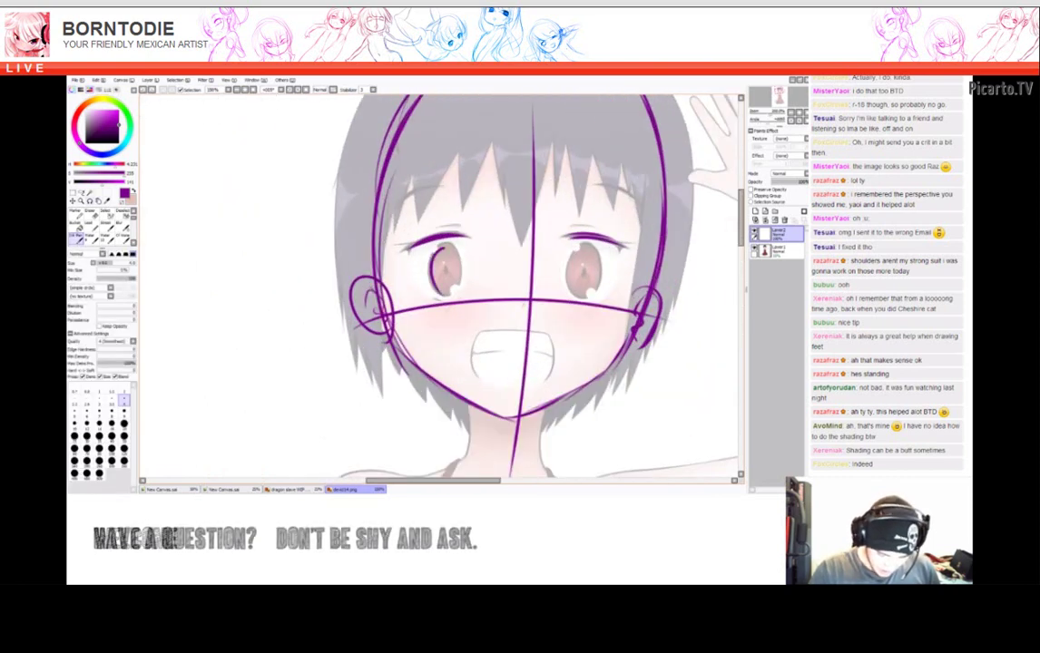
drag(434, 246, 440, 272)
drag(573, 250, 590, 270)
Trace the open grin with its upper edge, both side curves and the short tooth lines.
mouse_move(442, 450)
mouse_down()
mouse_move(415, 432)
mouse_move(557, 296)
mouse_move(340, 172)
mouse_up()
key(Delete)
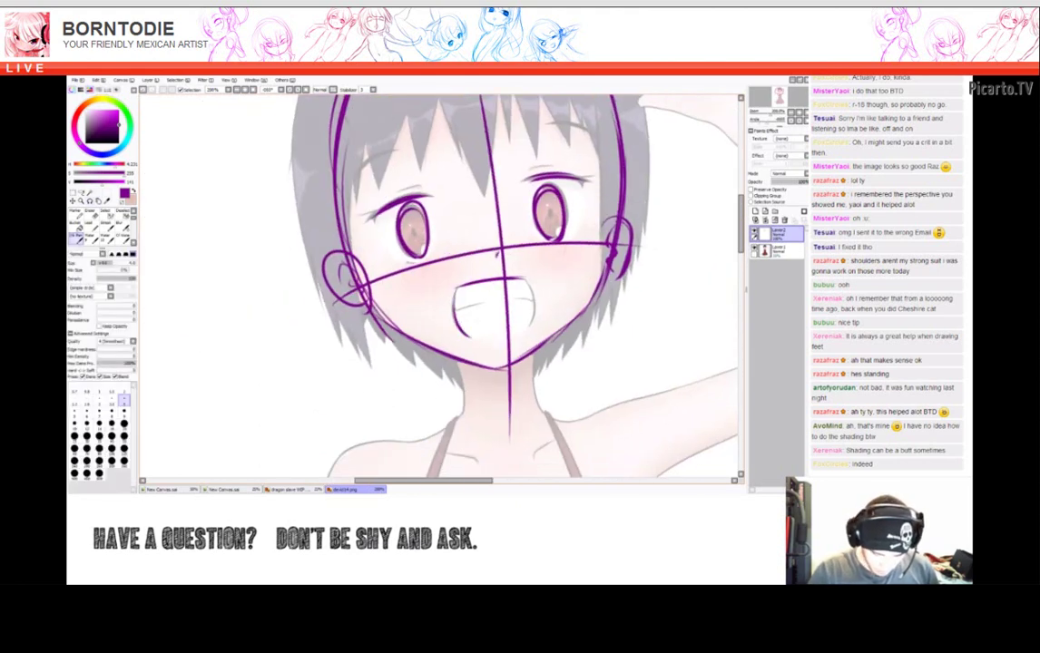
drag(474, 263, 368, 265)
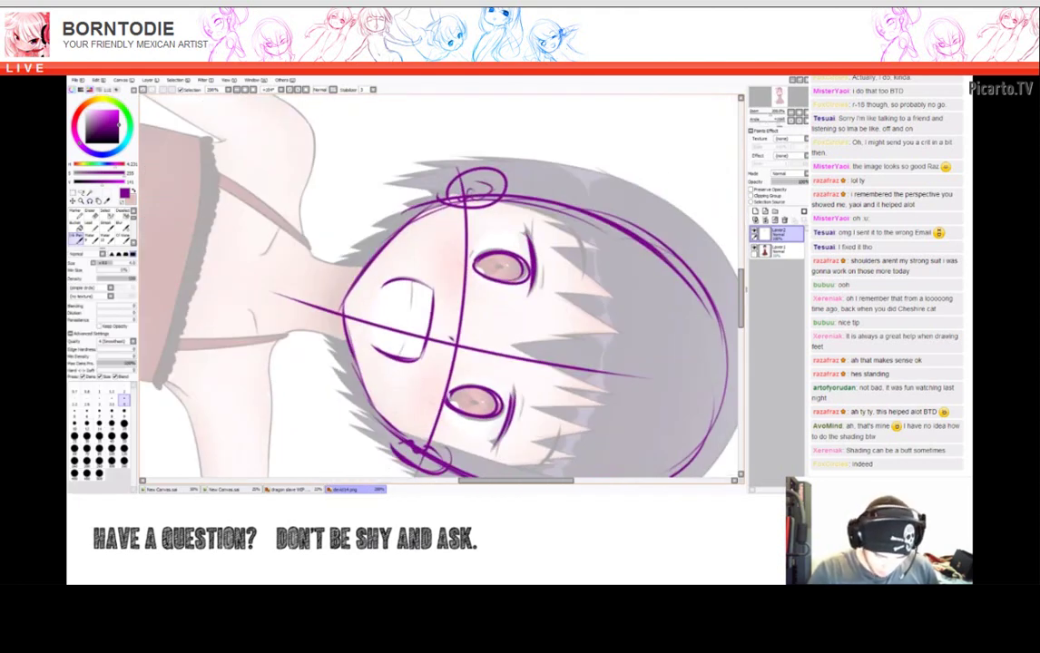
key(Delete)
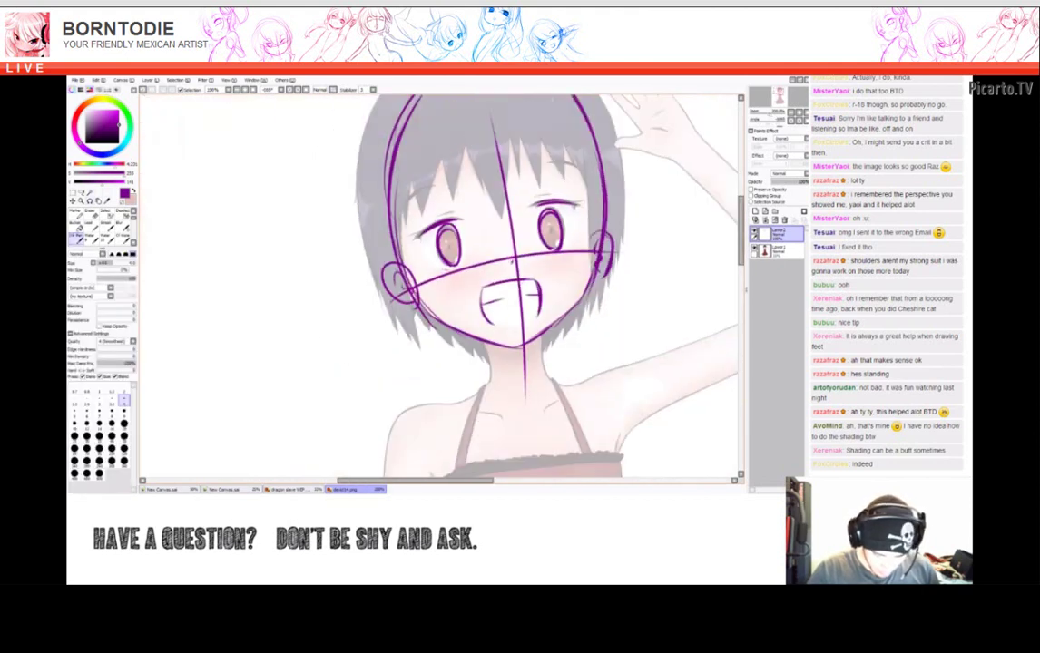
Draw both sides of the neck from the jaw down towards the shoulders.
scroll(440, 286, up, 2)
drag(436, 318, 427, 264)
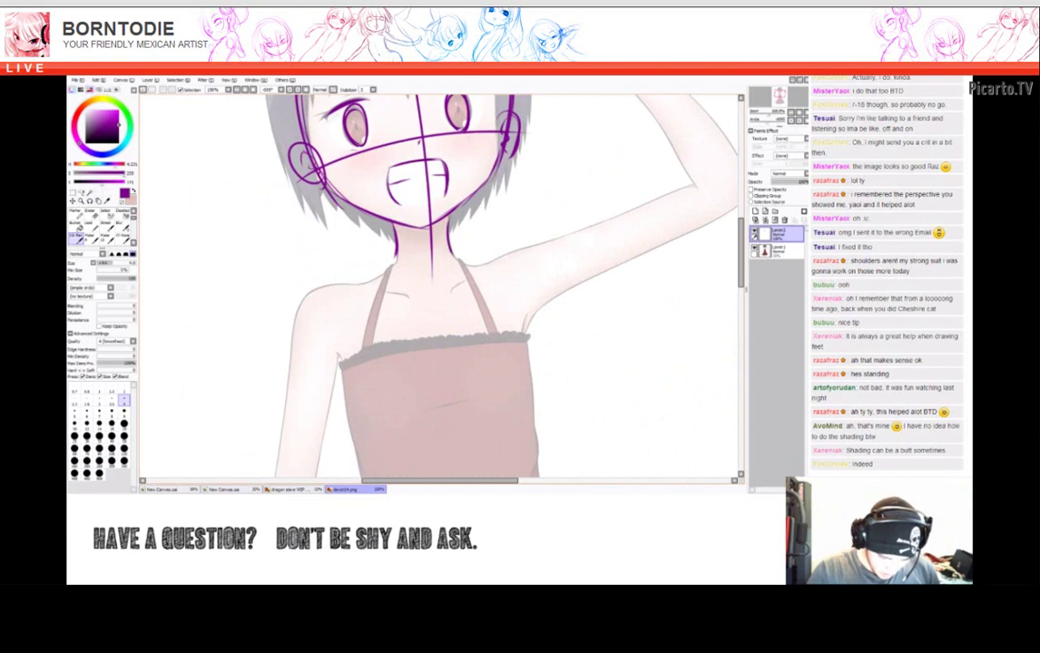
drag(403, 218, 437, 191)
key(Delete)
key(Delete)
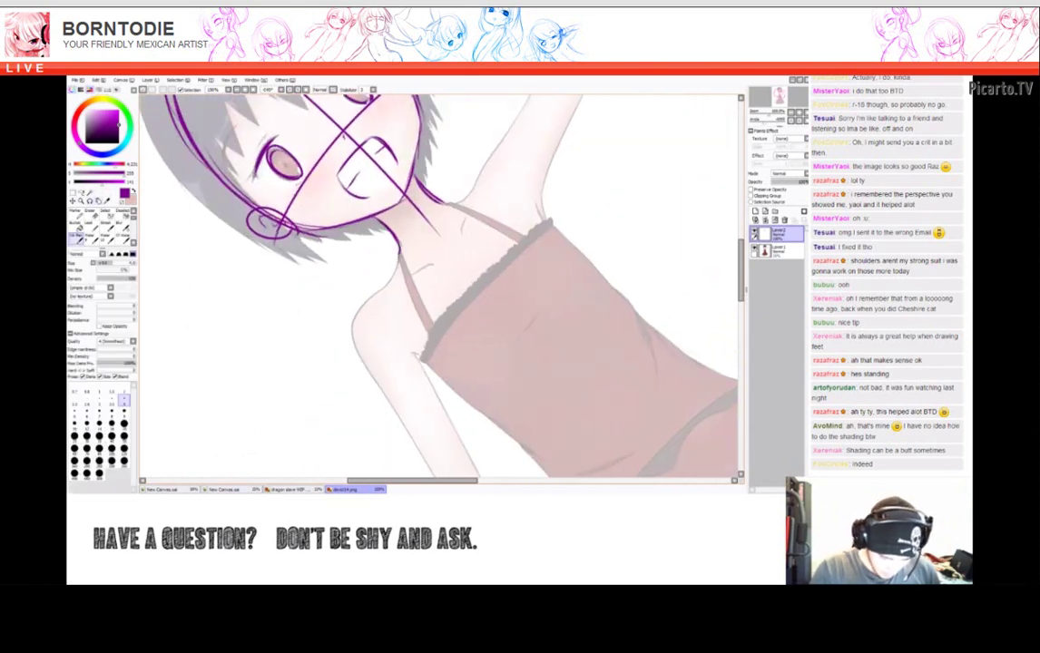
key(End)
key(End)
key(n)
drag(456, 224, 436, 219)
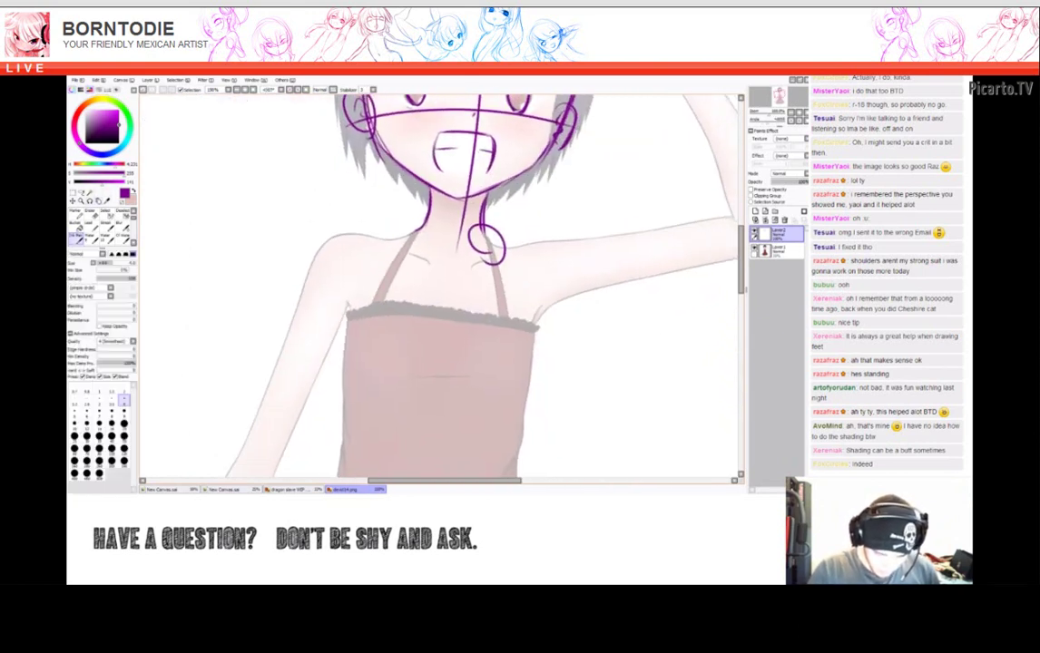
key(ctrl+z)
drag(329, 258, 396, 243)
key(ctrl+z)
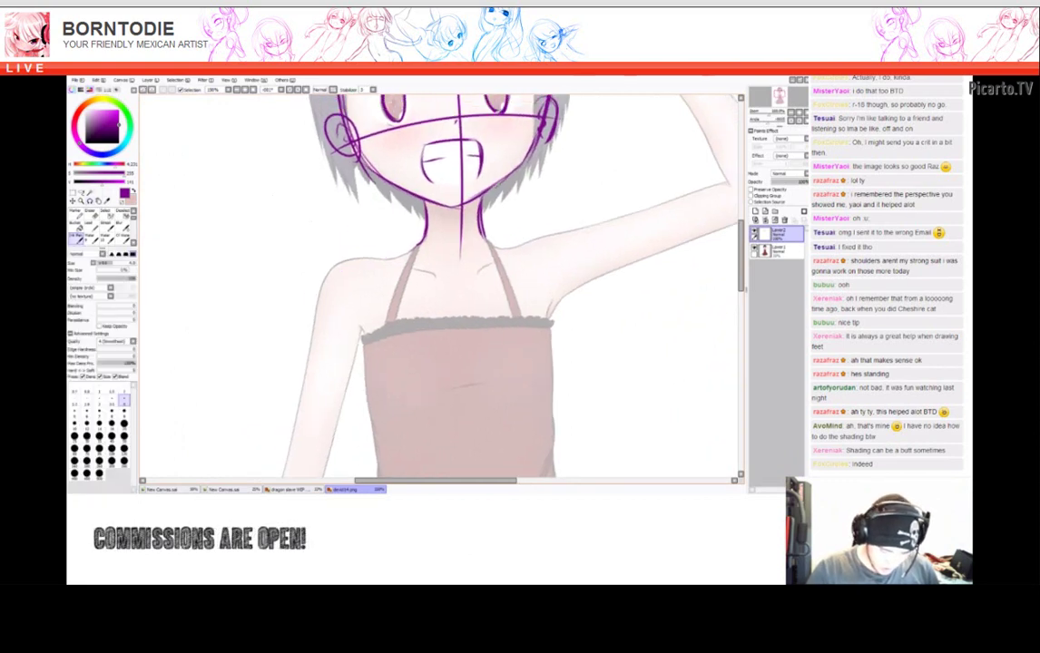
Draw a centre line down the torso from the collarbones to the lower part of the bodice.
drag(504, 308, 472, 304)
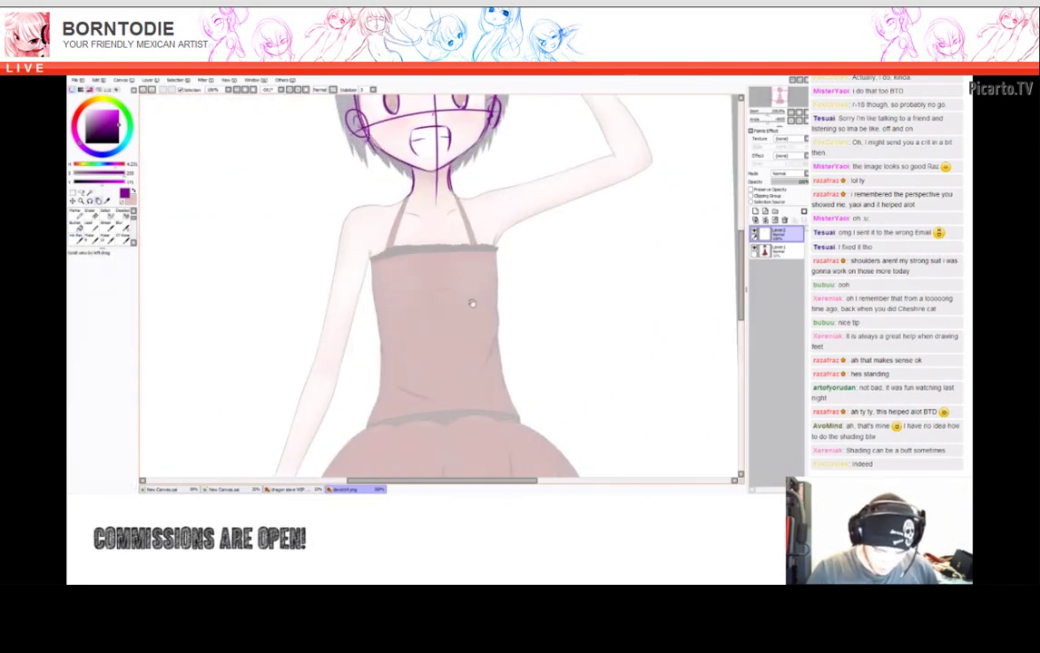
drag(376, 100, 395, 449)
scroll(435, 290, up, 2)
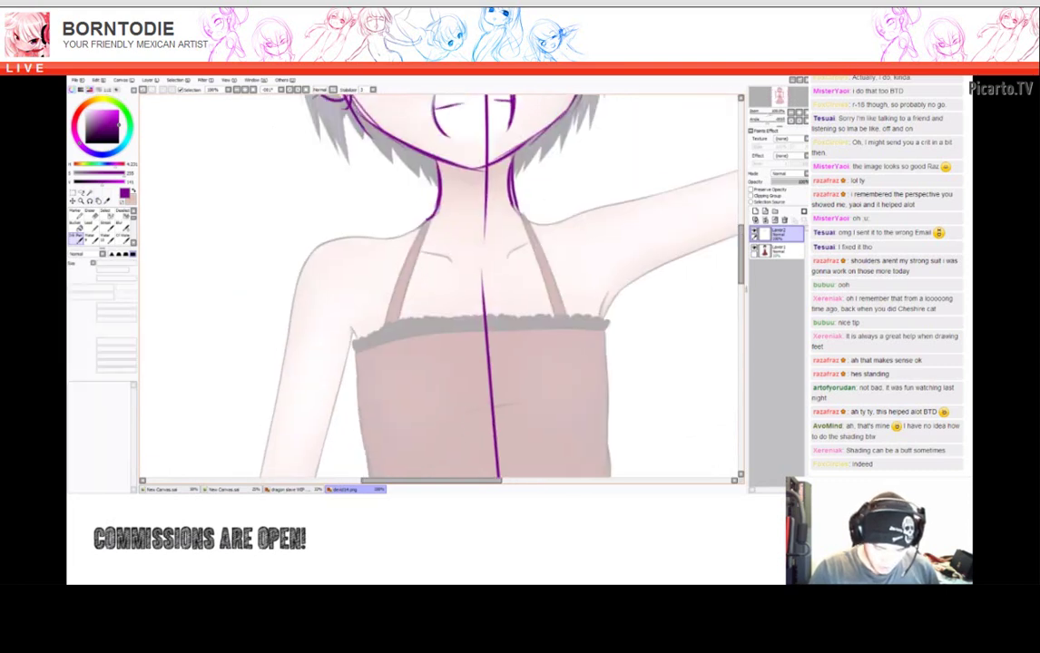
Draw the shoulder contour of the lowered arm, from the base of the neck around to the upper arm.
key(Delete)
key(Delete)
key(Delete)
key(Delete)
drag(339, 274, 318, 354)
key(End)
key(End)
key(End)
key(End)
key(Page_Down)
key(Page_Down)
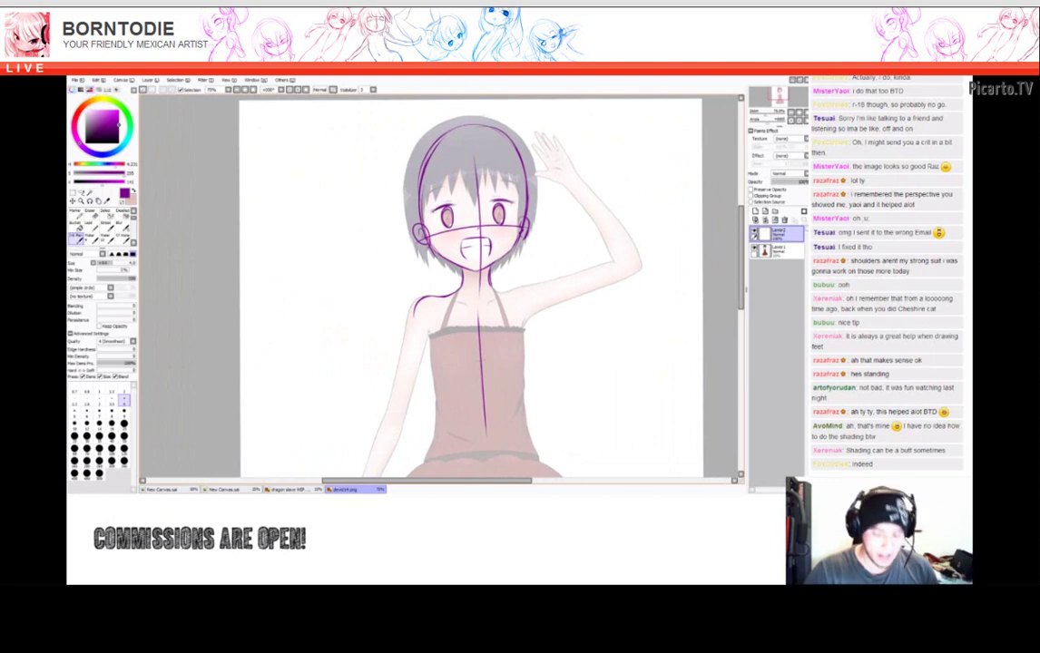
Draw the raised arm's shoulder contour from the neck along the upper edge of the upper arm.
key(Page_Up)
key(Page_Up)
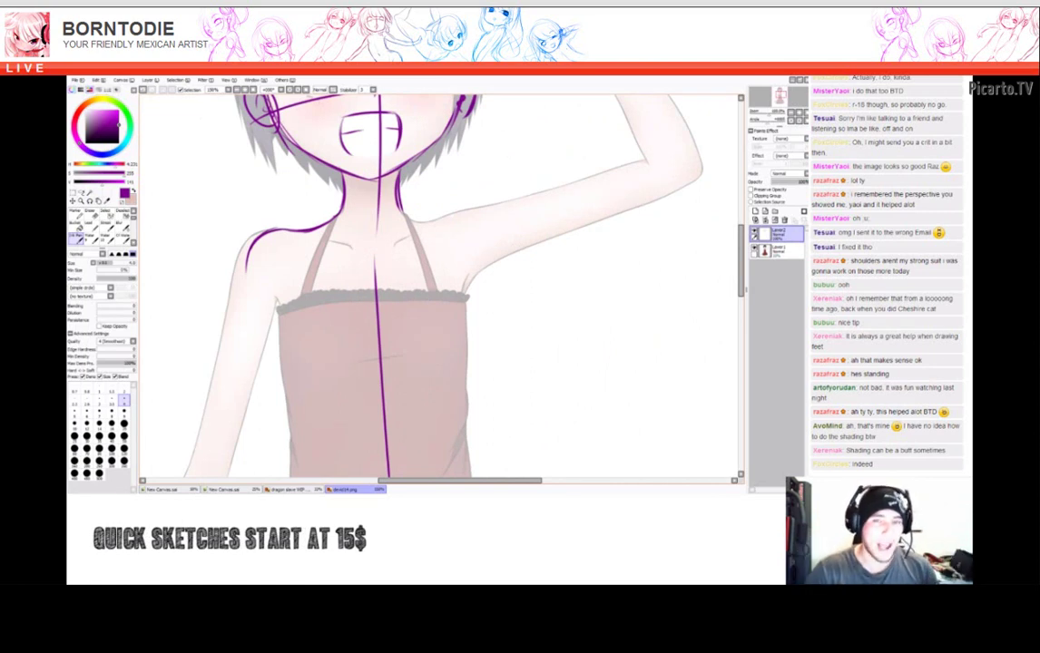
key(End)
key(End)
key(End)
key(End)
key(End)
key(End)
key(End)
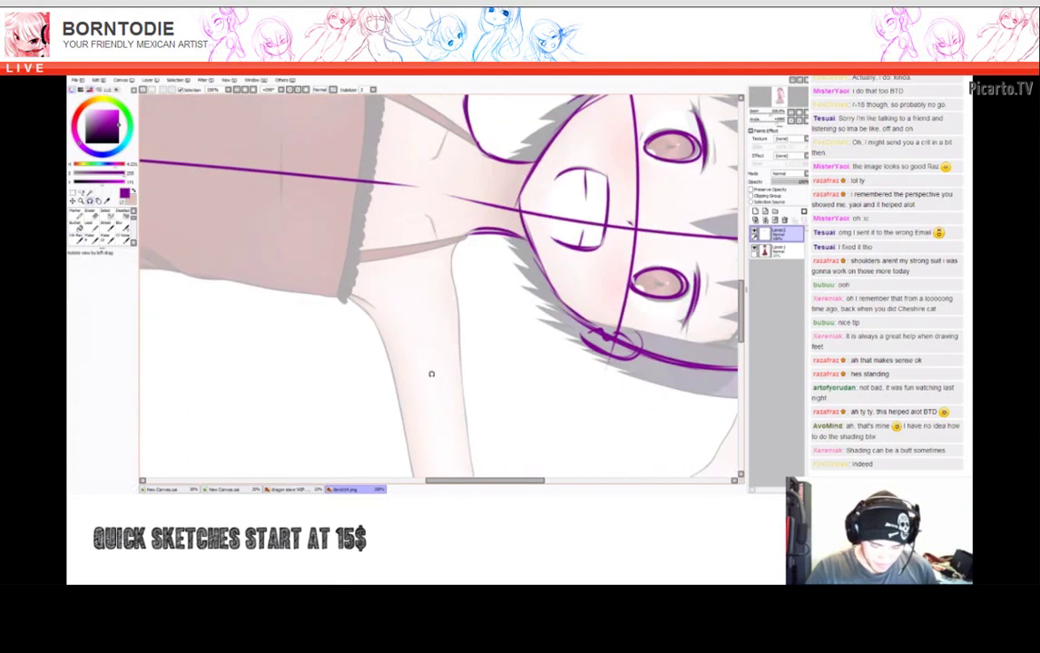
mouse_move(451, 268)
mouse_down()
mouse_move(462, 328)
mouse_move(462, 276)
mouse_move(461, 341)
mouse_move(463, 312)
mouse_move(444, 341)
mouse_up()
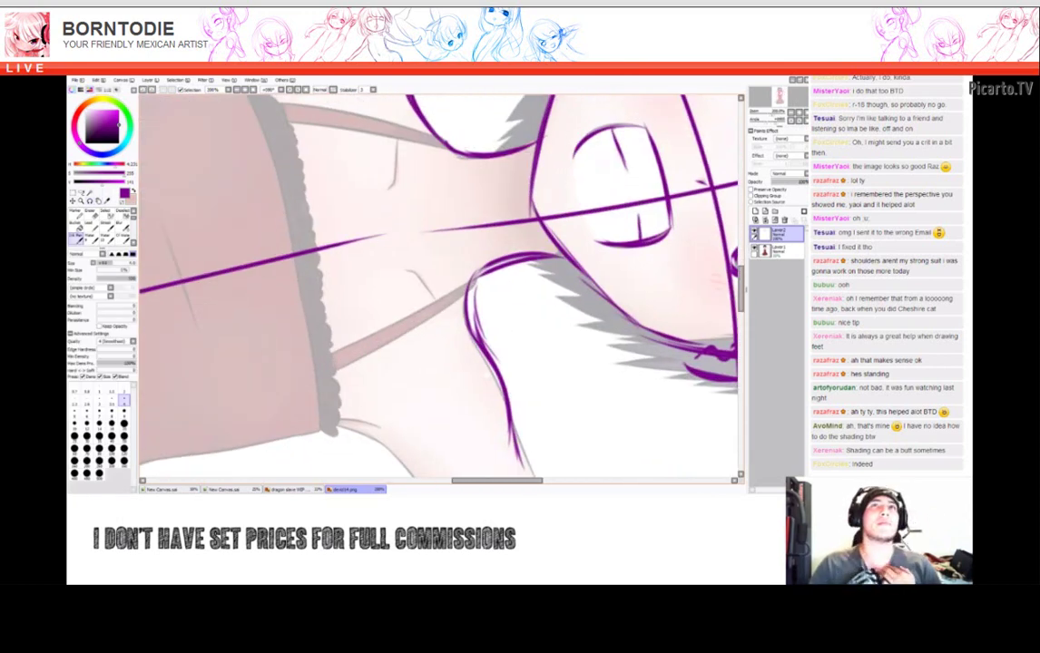
Draw both side contours of the torso from the armpits down to the waist.
mouse_move(759, 583)
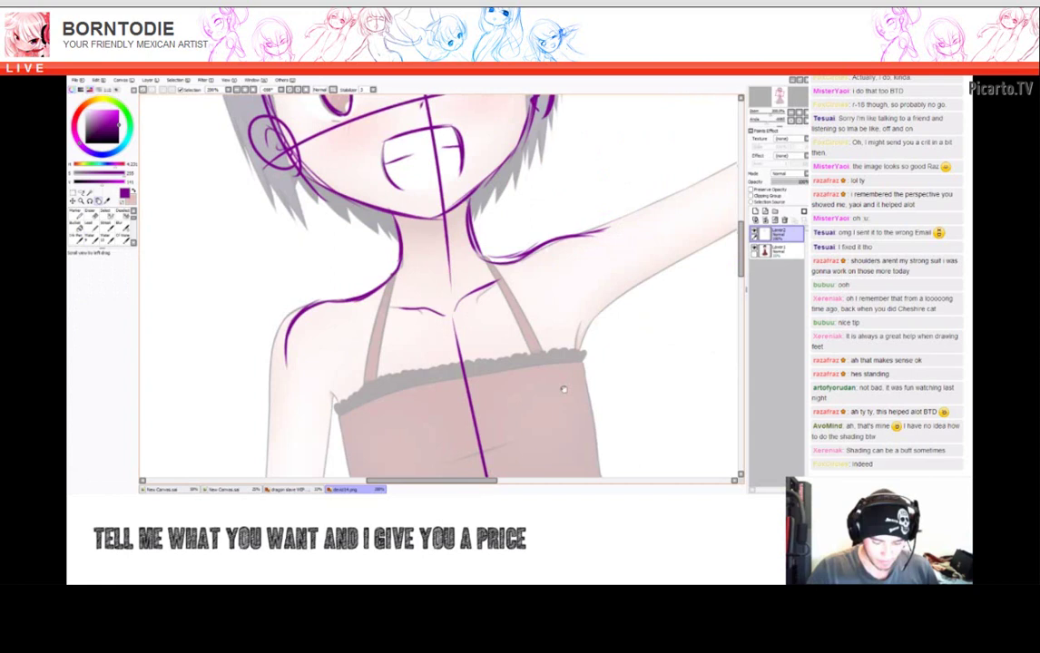
drag(563, 389, 509, 177)
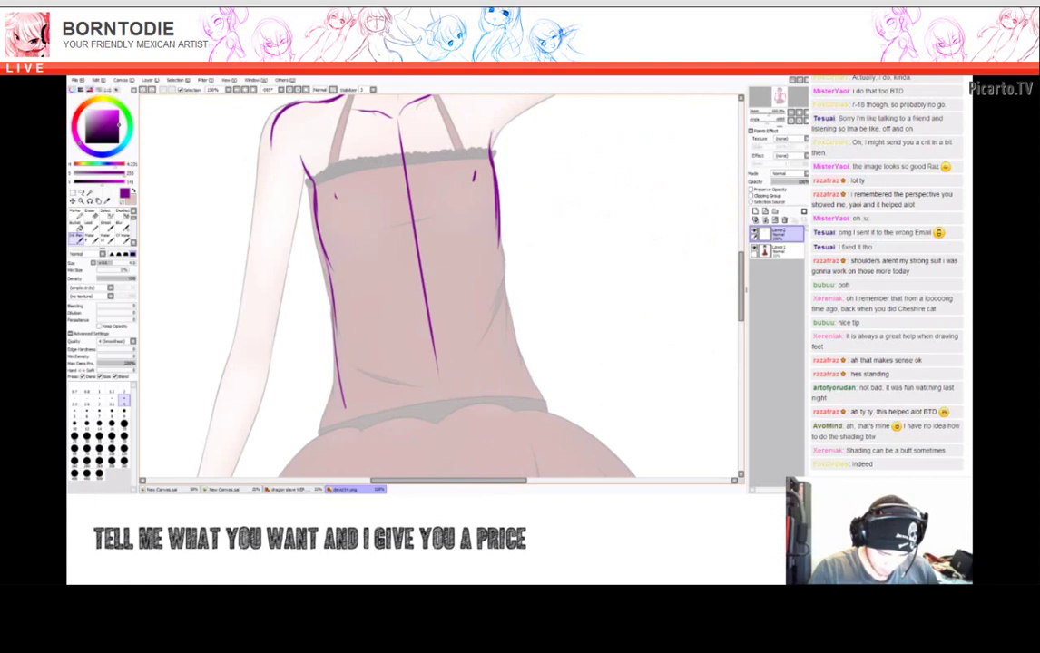
mouse_move(313, 381)
mouse_down()
mouse_move(301, 287)
mouse_move(301, 311)
mouse_up()
mouse_move(444, 211)
mouse_down()
mouse_move(458, 329)
mouse_move(440, 310)
mouse_up()
drag(417, 272, 464, 365)
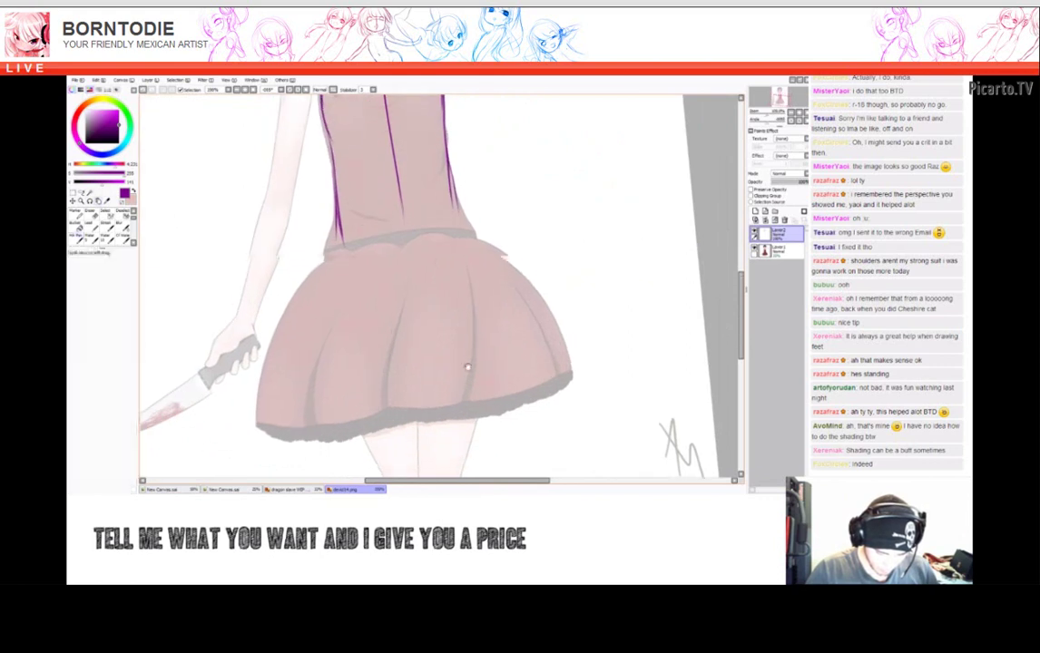
Draw a V for the pelvis below the torso's centre line and curve the outer hip contours down over the skirt.
mouse_move(400, 223)
mouse_down()
mouse_move(406, 322)
mouse_move(431, 277)
mouse_up()
drag(323, 264, 335, 395)
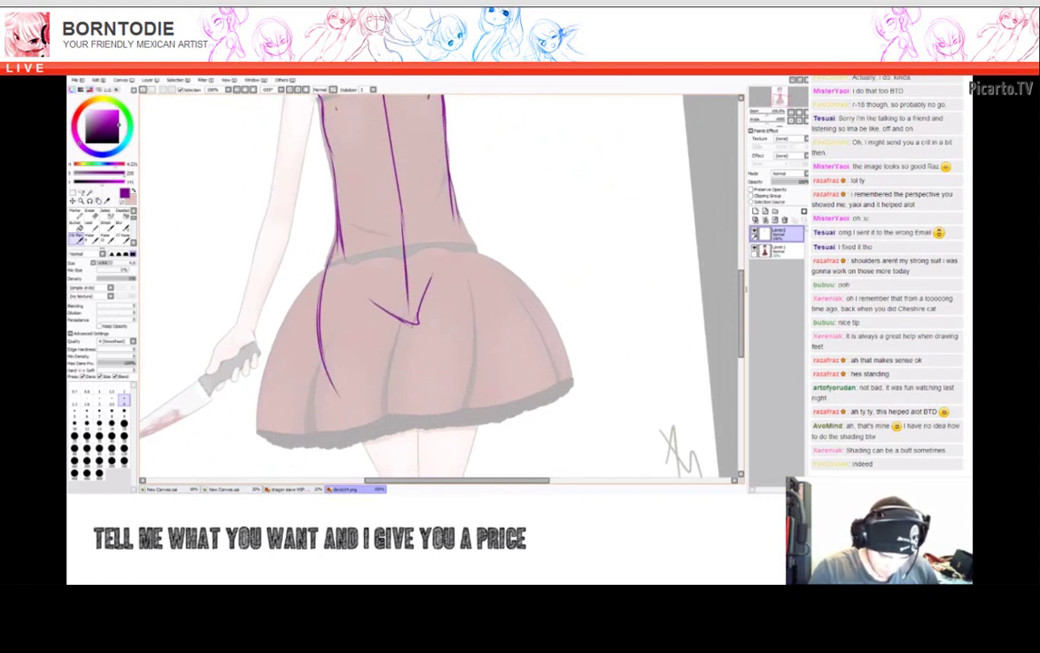
drag(300, 236, 307, 358)
drag(425, 225, 437, 352)
drag(432, 245, 434, 368)
Draw the inner and outer thigh contours through the skirt down past its hem.
drag(453, 381, 476, 293)
drag(396, 217, 400, 407)
drag(461, 281, 446, 381)
drag(418, 257, 390, 375)
drag(399, 326, 396, 399)
drag(363, 346, 358, 400)
drag(300, 270, 336, 345)
mouse_move(307, 295)
mouse_down()
mouse_move(341, 353)
mouse_move(352, 399)
mouse_up()
drag(435, 272, 472, 290)
scroll(435, 282, up, 2)
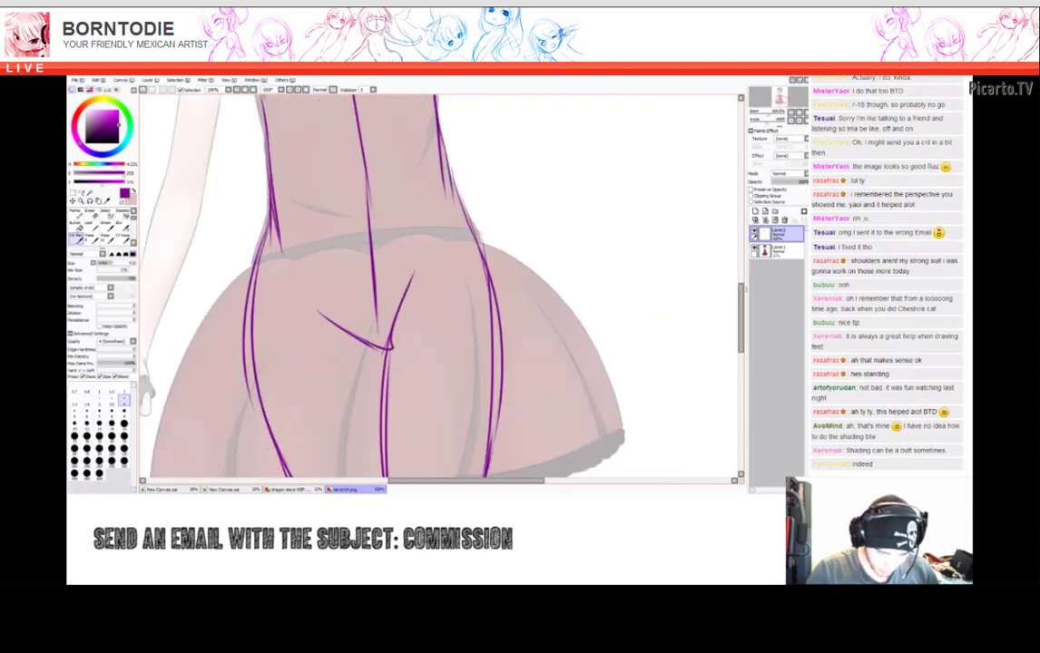
scroll(436, 282, down, 3)
scroll(411, 390, up, 3)
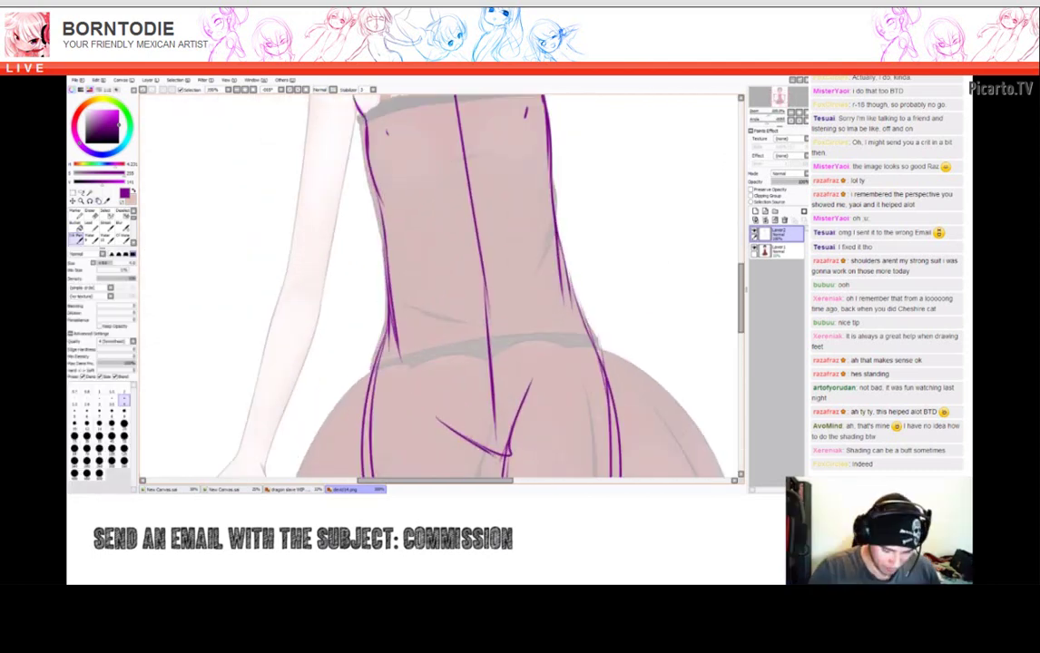
Draw a circle for the lowered arm's shoulder joint and both upper-arm contours below it.
mouse_move(411, 390)
mouse_down()
mouse_move(345, 272)
mouse_move(345, 186)
mouse_move(320, 345)
mouse_move(311, 253)
mouse_up()
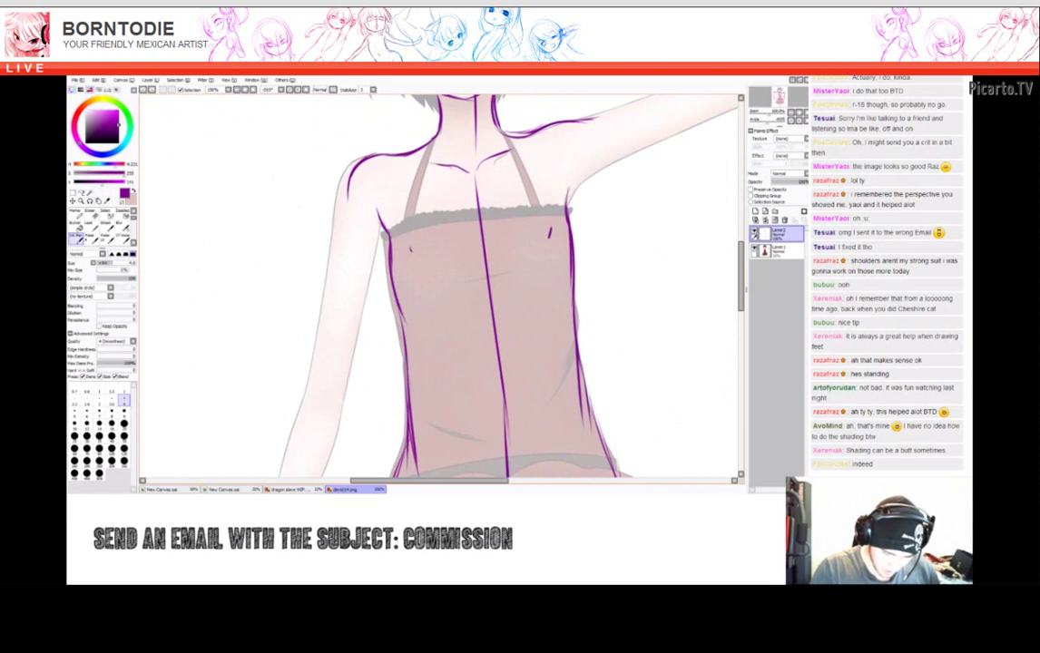
drag(386, 159, 372, 265)
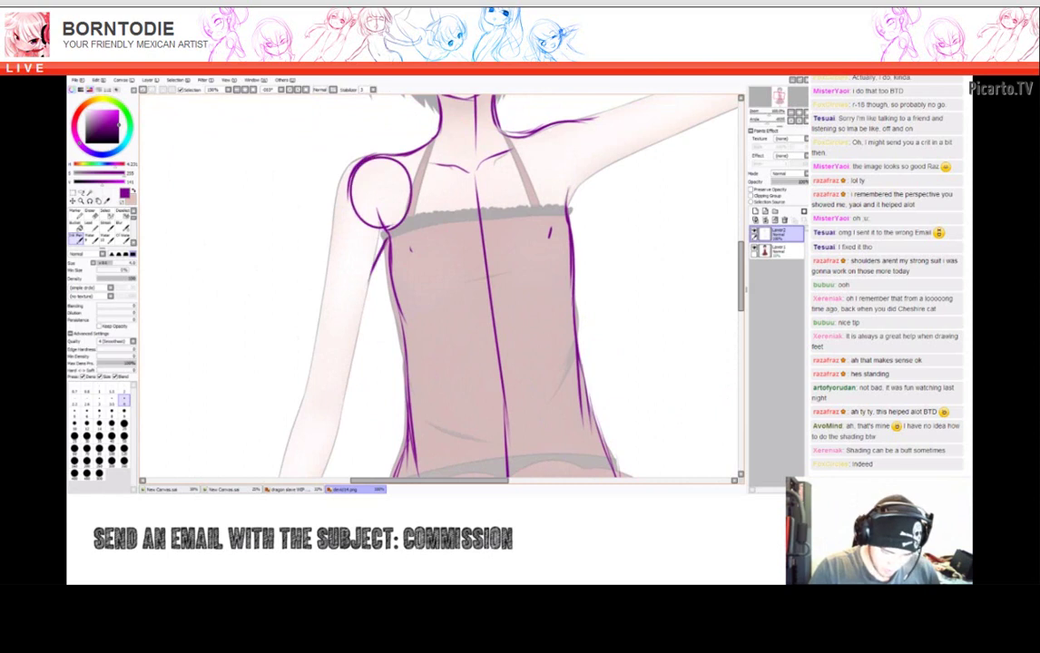
drag(602, 242, 554, 333)
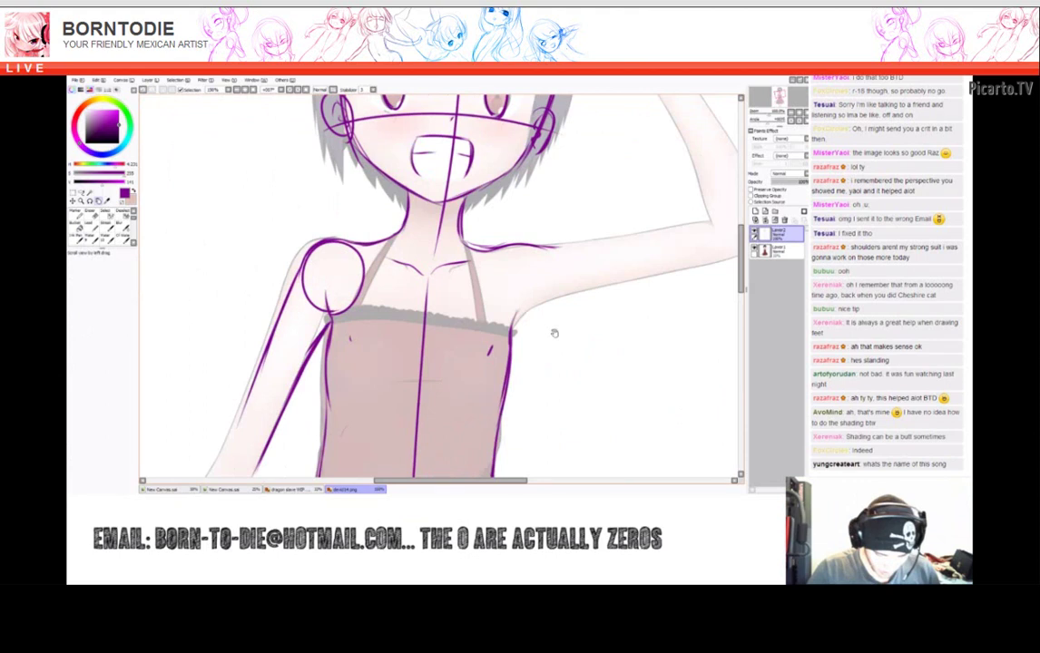
mouse_move(554, 333)
mouse_down()
mouse_move(494, 344)
mouse_move(470, 307)
mouse_move(563, 312)
mouse_up()
Draw both contours of the raised upper arm, from the shoulder and armpit towards the elbow.
key(n)
mouse_move(399, 245)
mouse_down()
mouse_move(343, 198)
mouse_move(325, 258)
mouse_move(336, 280)
mouse_up()
key(n)
drag(414, 361, 454, 368)
drag(290, 365, 362, 136)
drag(343, 177, 378, 359)
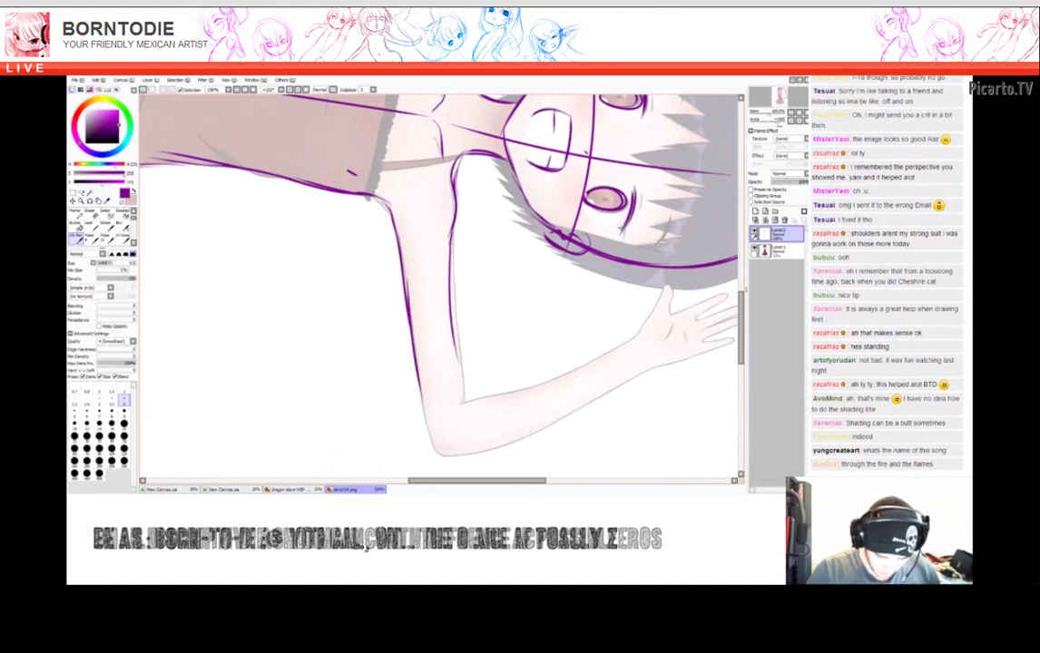
Undo the last stroke and reinforce the raised upper arm's contours, extending the shoulder-side line to the elbow.
drag(407, 211, 419, 354)
key(ctrl+z)
drag(404, 222, 418, 338)
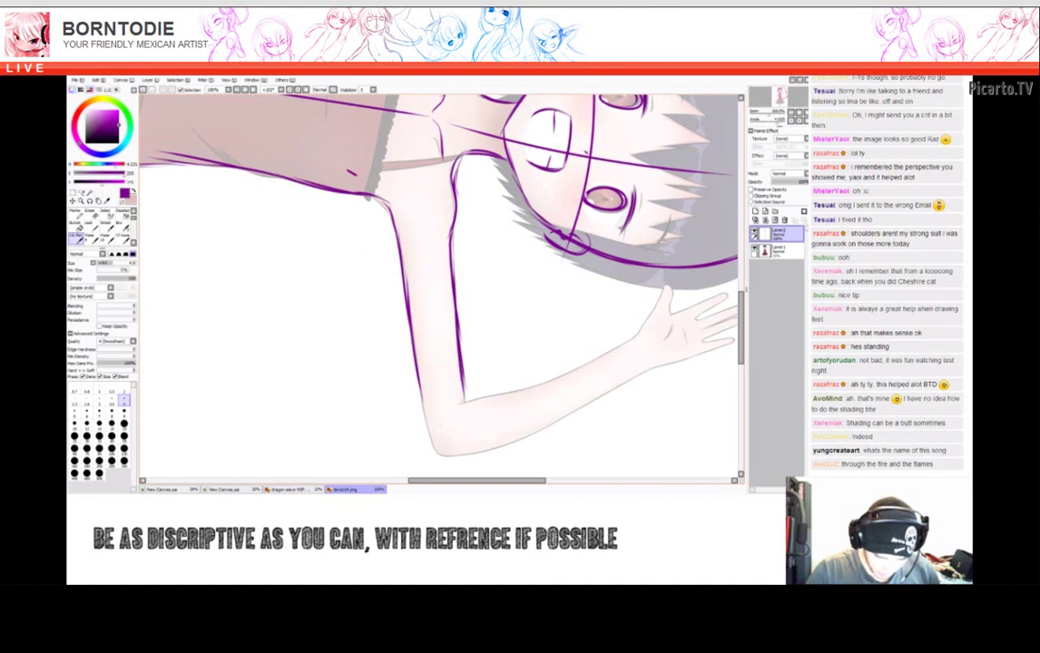
key(End)
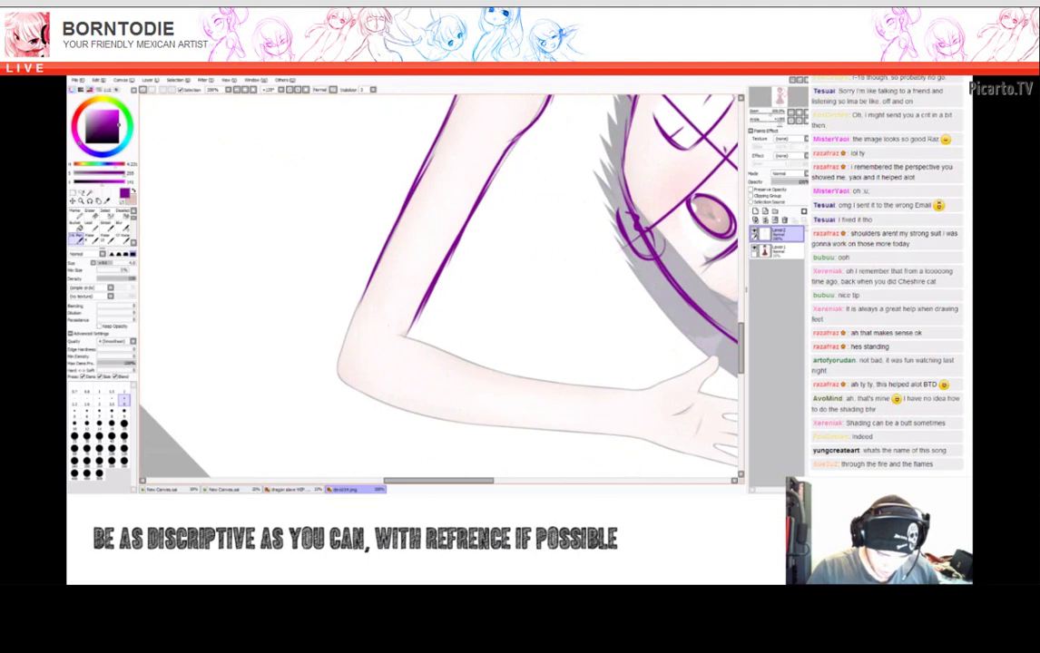
Mark the elbow joints of both arms with circles, cleaning up the one on the raised arm.
key(Delete)
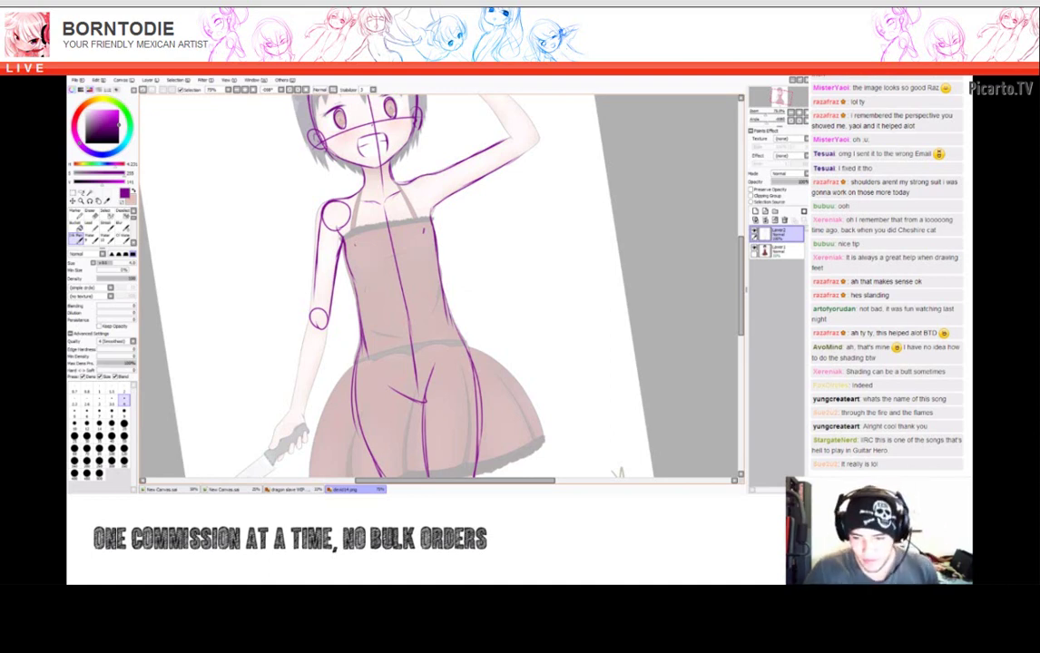
scroll(440, 285, up, 2)
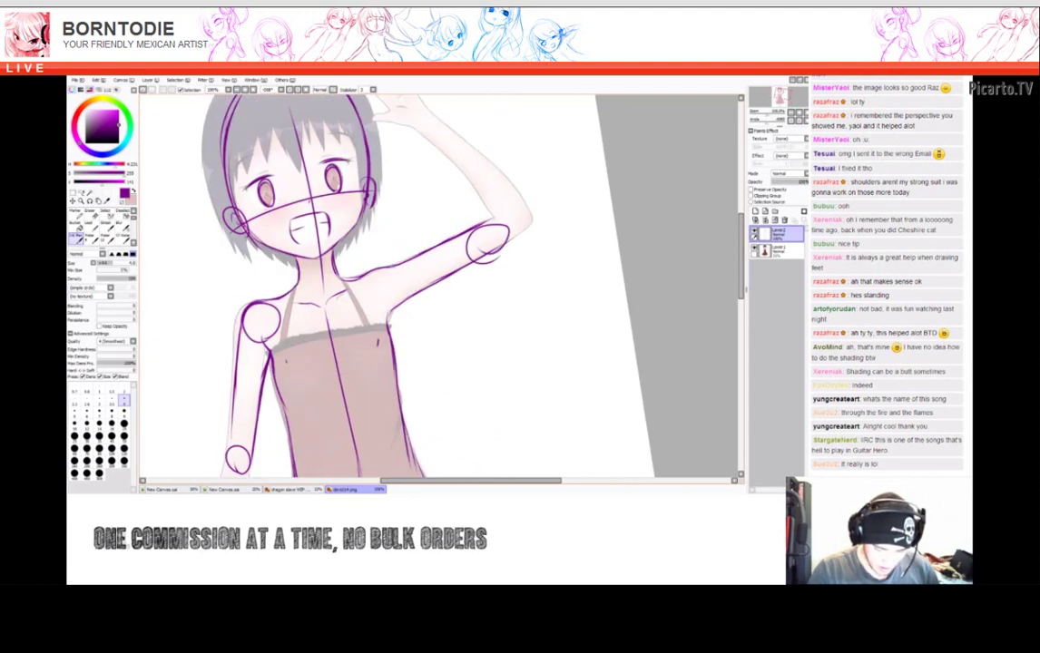
drag(494, 218, 490, 221)
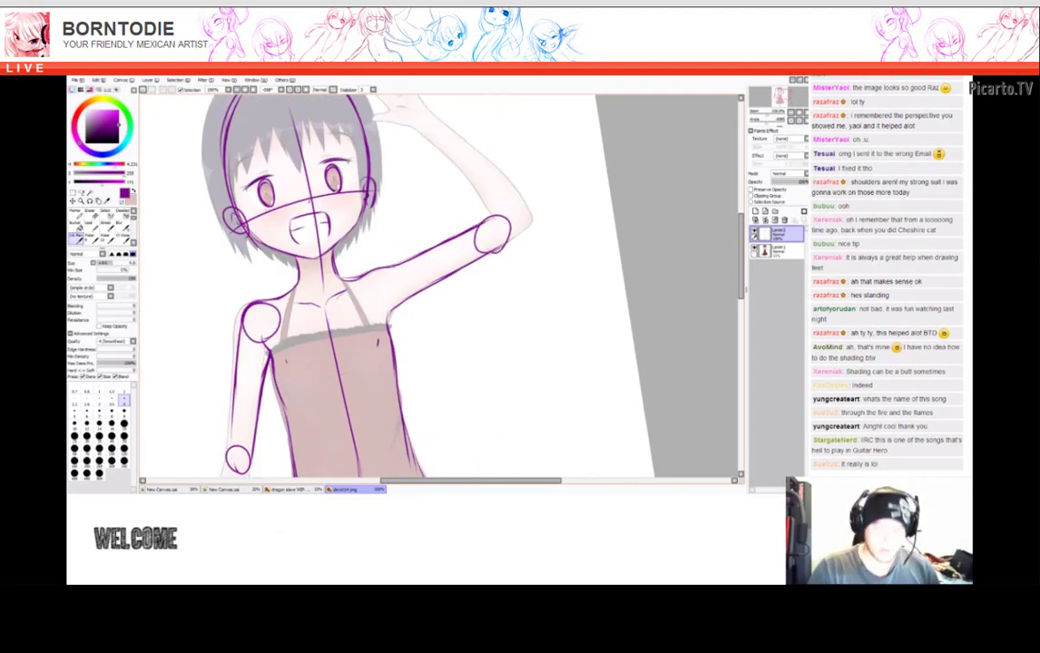
scroll(440, 286, down, 2)
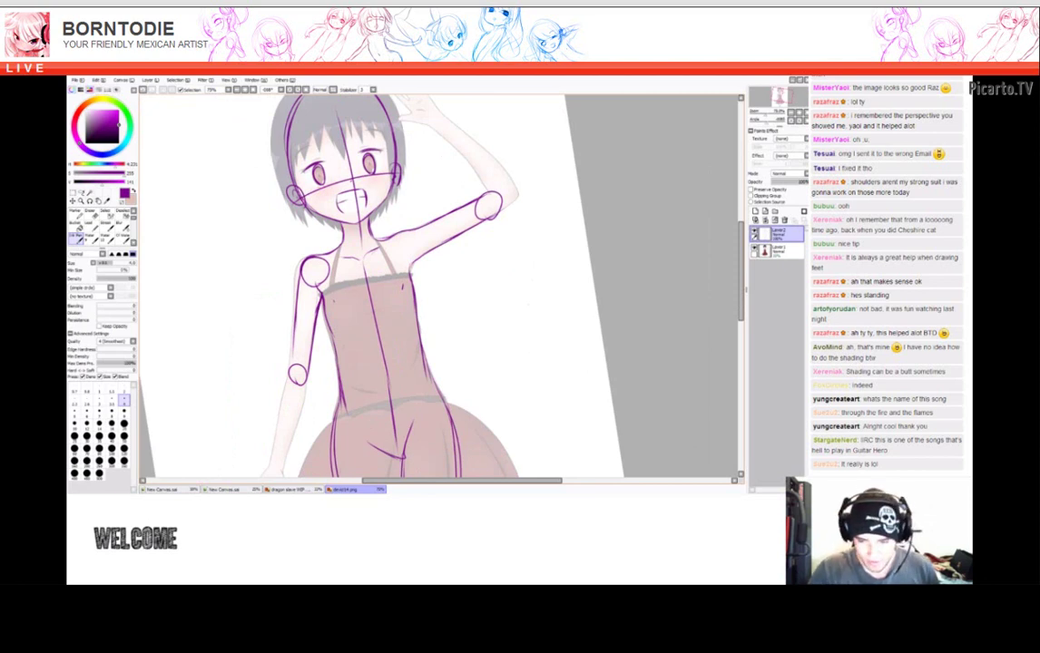
Draw both contours of the raised forearm from the elbow circle to the wrist.
key(Delete)
key(Delete)
key(Delete)
key(Delete)
key(Delete)
key(Delete)
key(Delete)
key(Delete)
key(Delete)
key(Delete)
key(Delete)
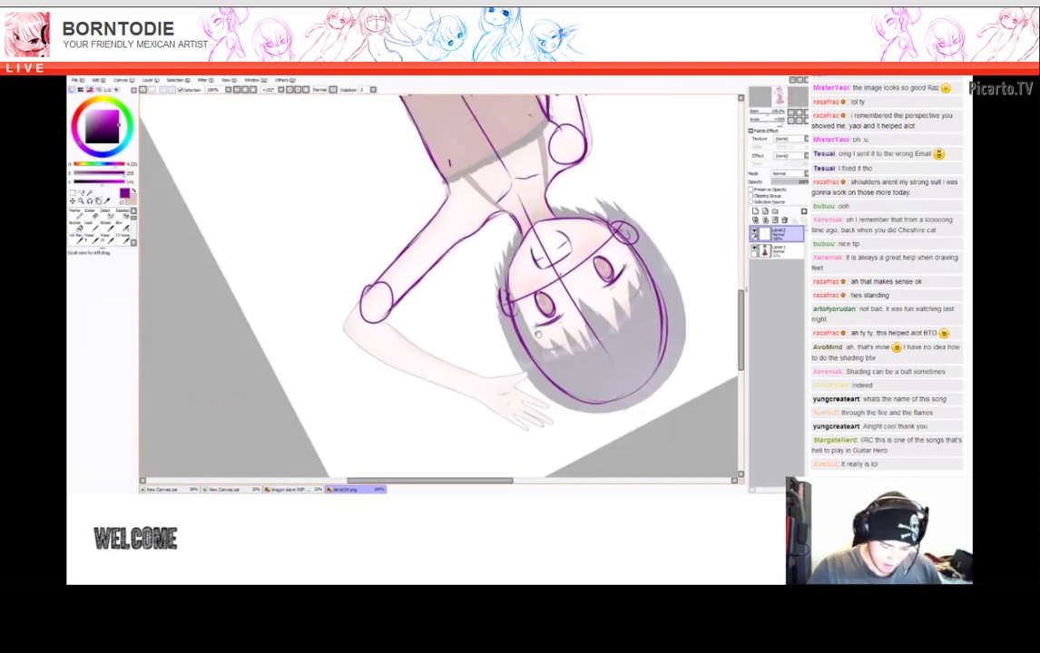
key(Delete)
key(Delete)
key(b)
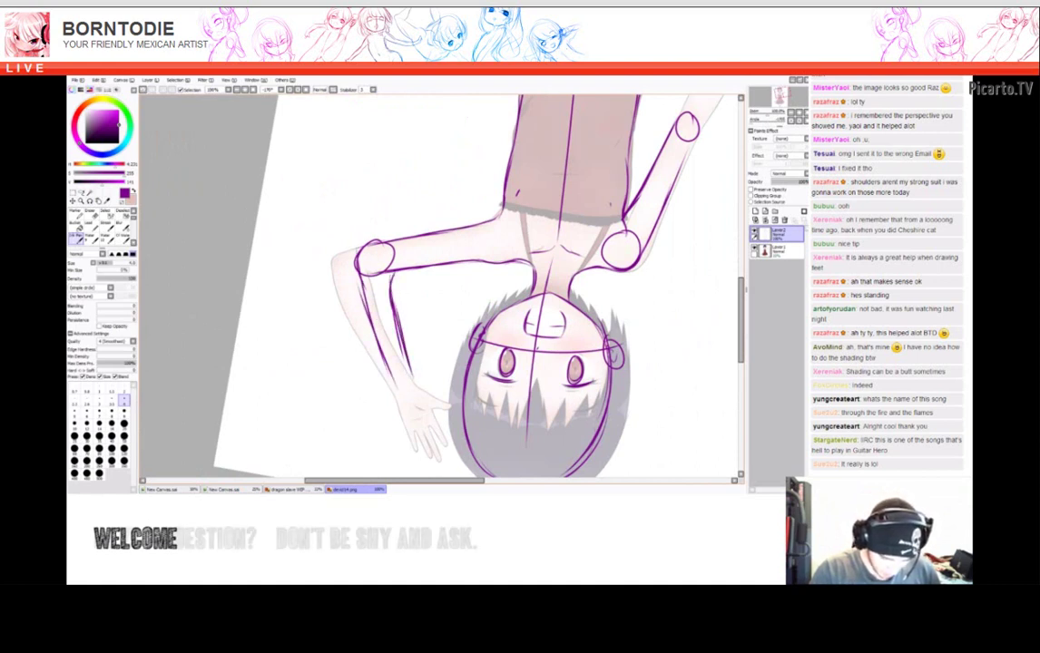
Outline the raised hand, tracing the wrist, thumb and each finger.
key(End)
key(Page_Up)
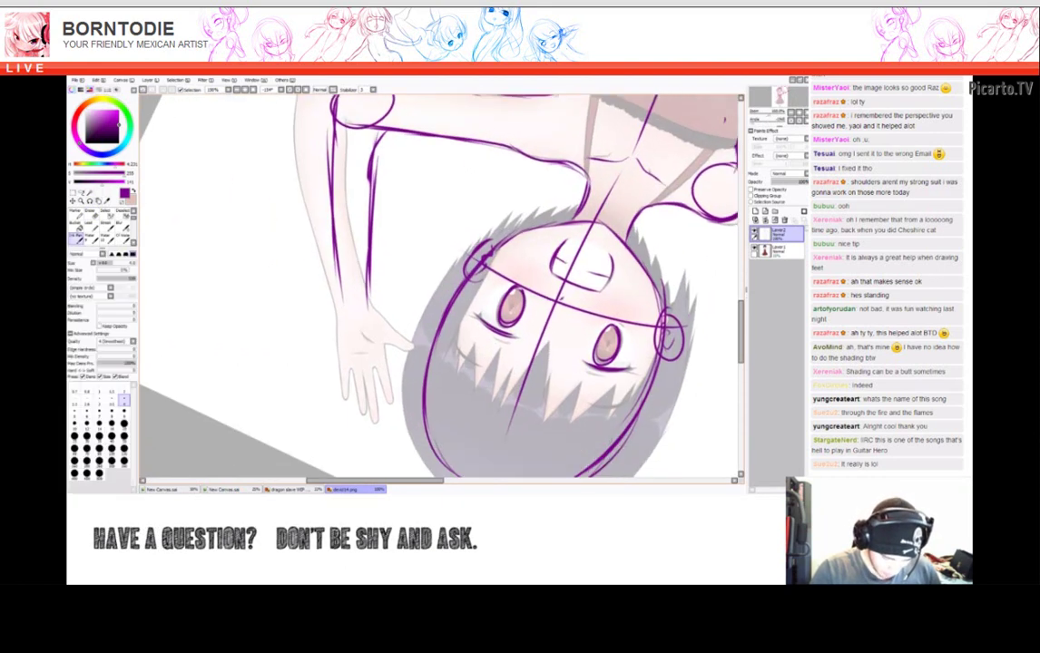
drag(337, 299, 347, 413)
mouse_move(325, 332)
mouse_down()
mouse_move(338, 377)
mouse_move(352, 361)
mouse_up()
mouse_move(348, 308)
mouse_down()
mouse_move(351, 356)
mouse_move(359, 306)
mouse_move(330, 256)
mouse_up()
key(Delete)
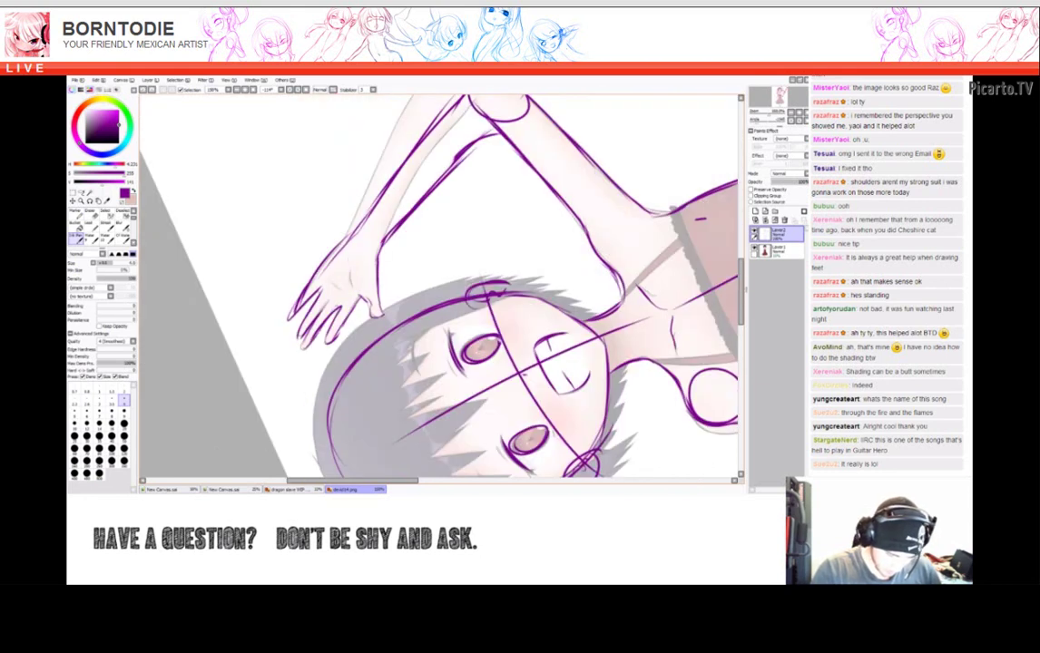
key(Home)
scroll(440, 286, down, 2)
key(Delete)
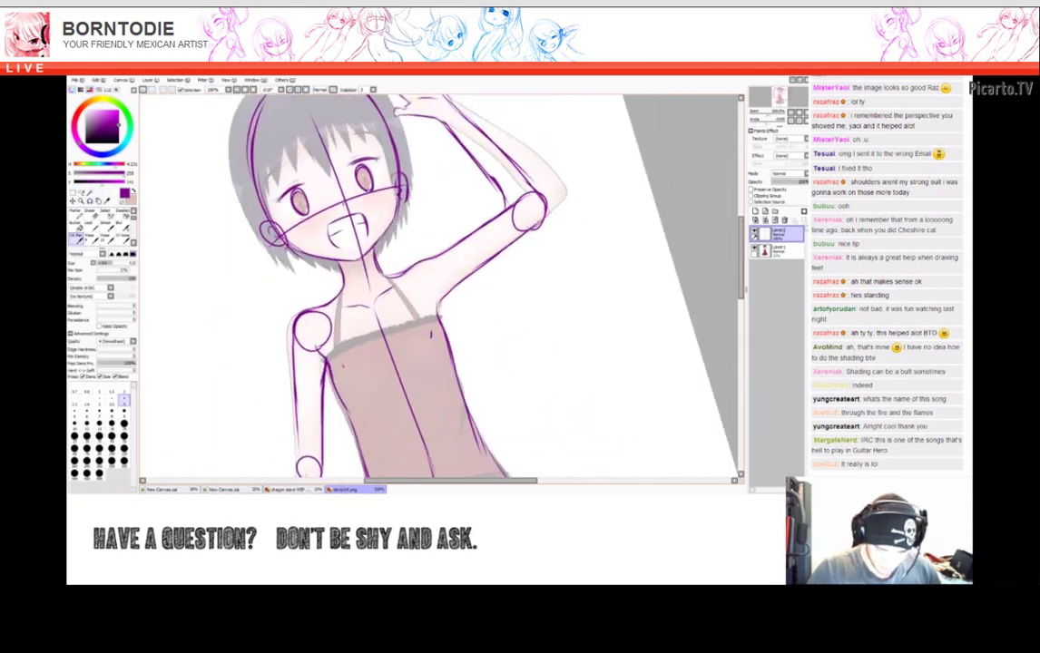
key(Delete)
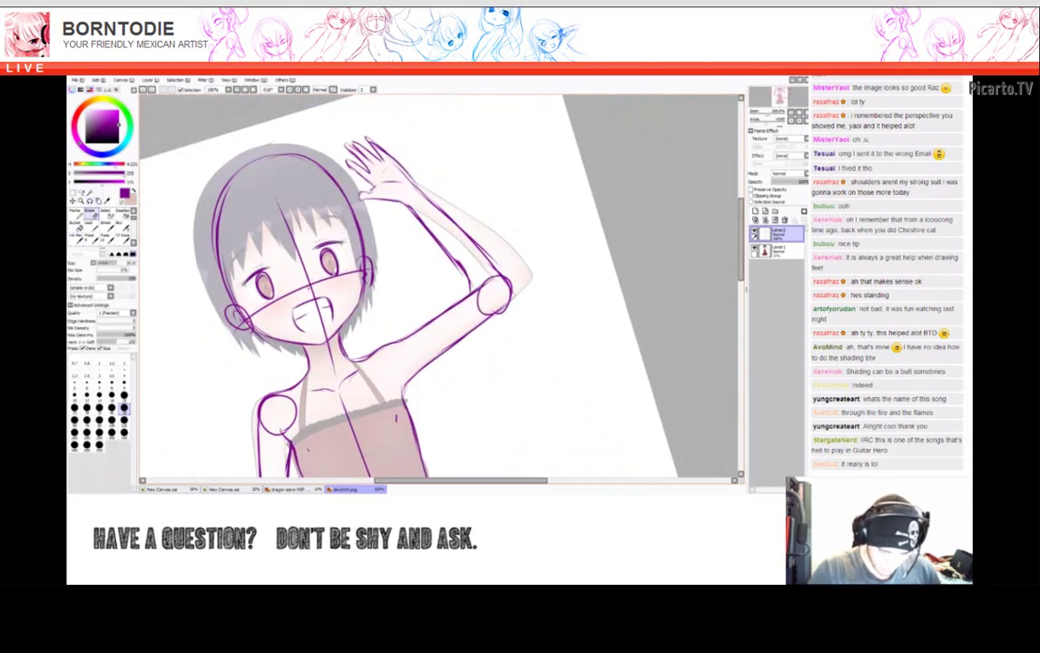
Draw both contours of the lowered forearm from the elbow circle to the wrist.
scroll(435, 252, down, 1)
scroll(463, 349, down, 6)
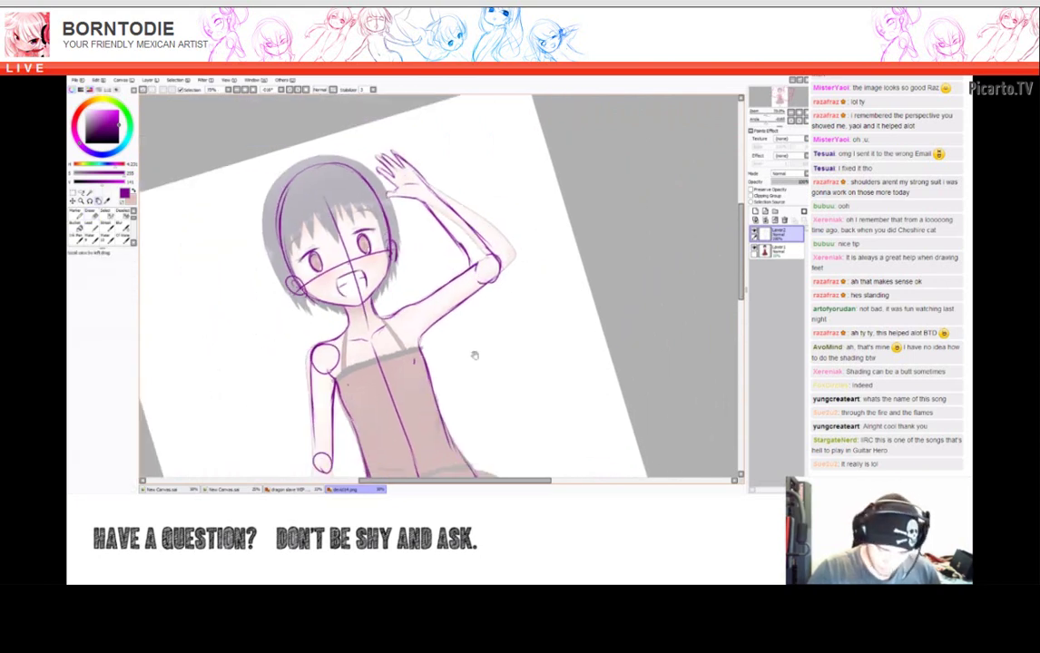
key(b)
key(Home)
scroll(457, 348, up, 2)
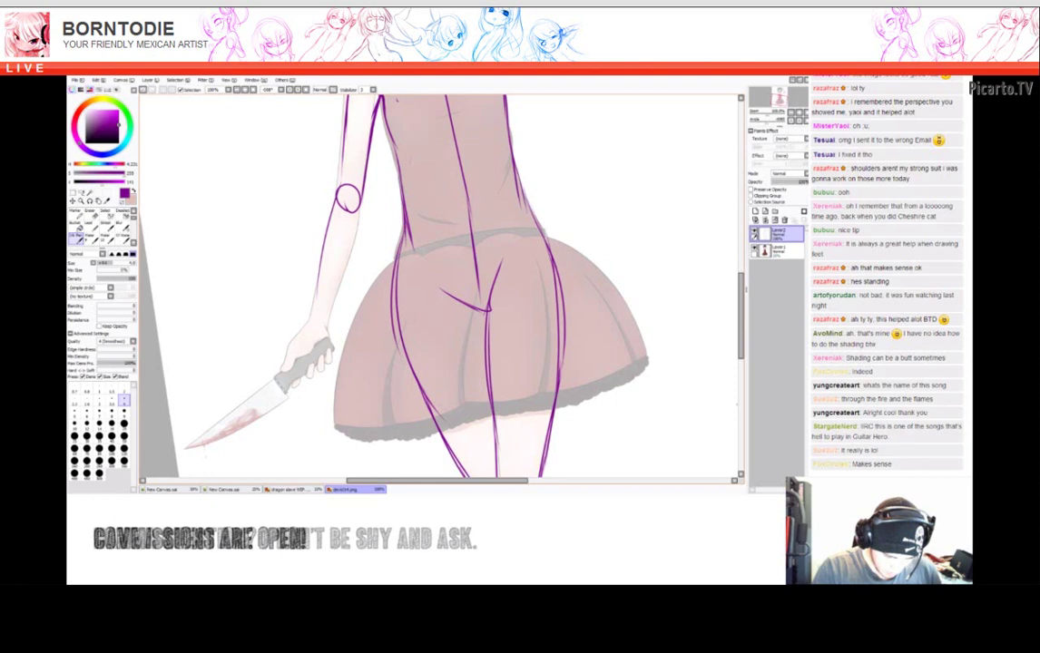
key(Delete)
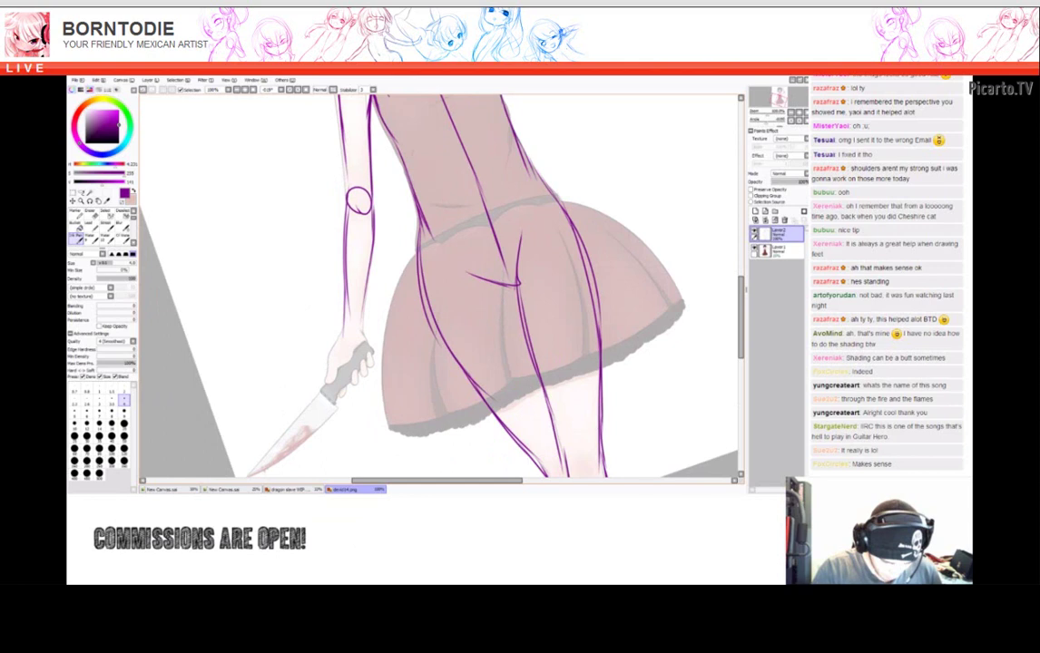
Outline the knife-holding hand, with small ovals for the fingers wrapped around the handle.
scroll(439, 286, down, 2)
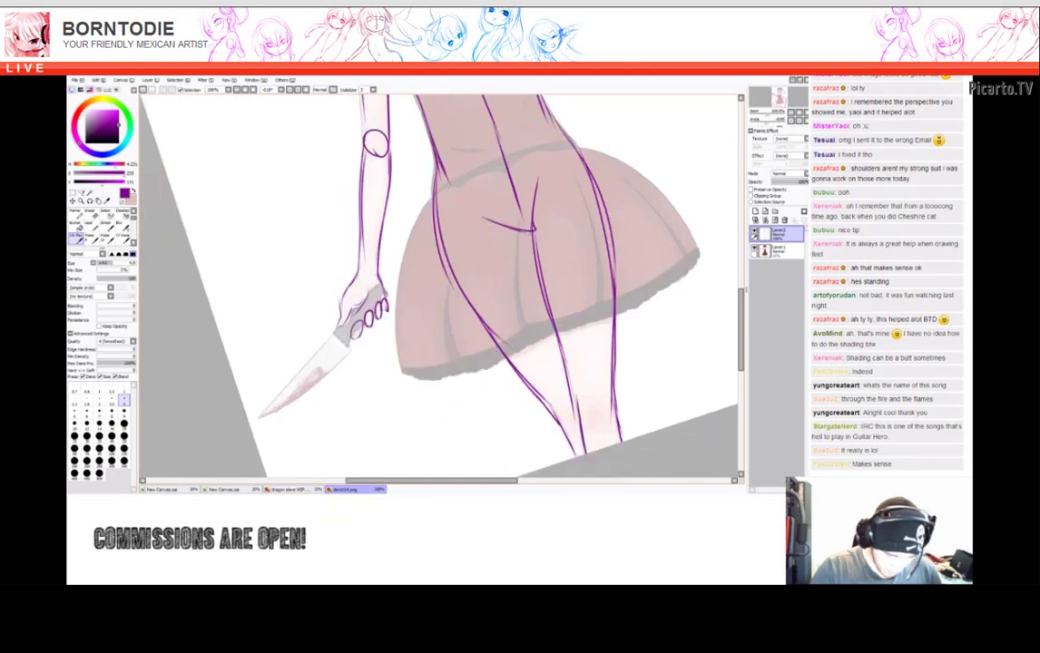
scroll(438, 360, down, 2)
scroll(439, 360, up, 2)
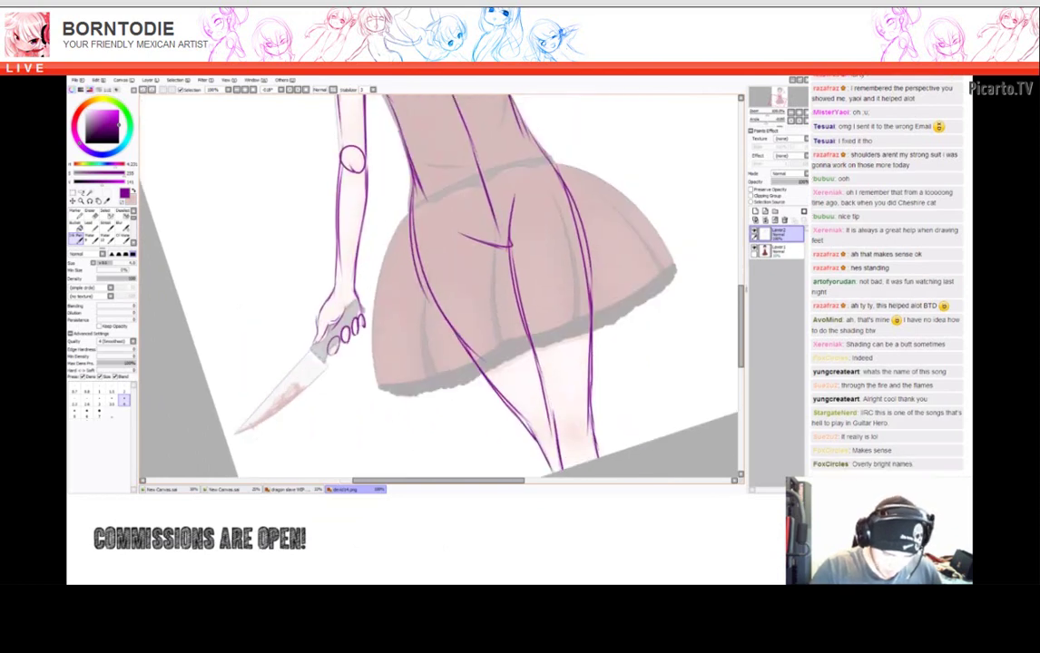
scroll(439, 286, right, 3)
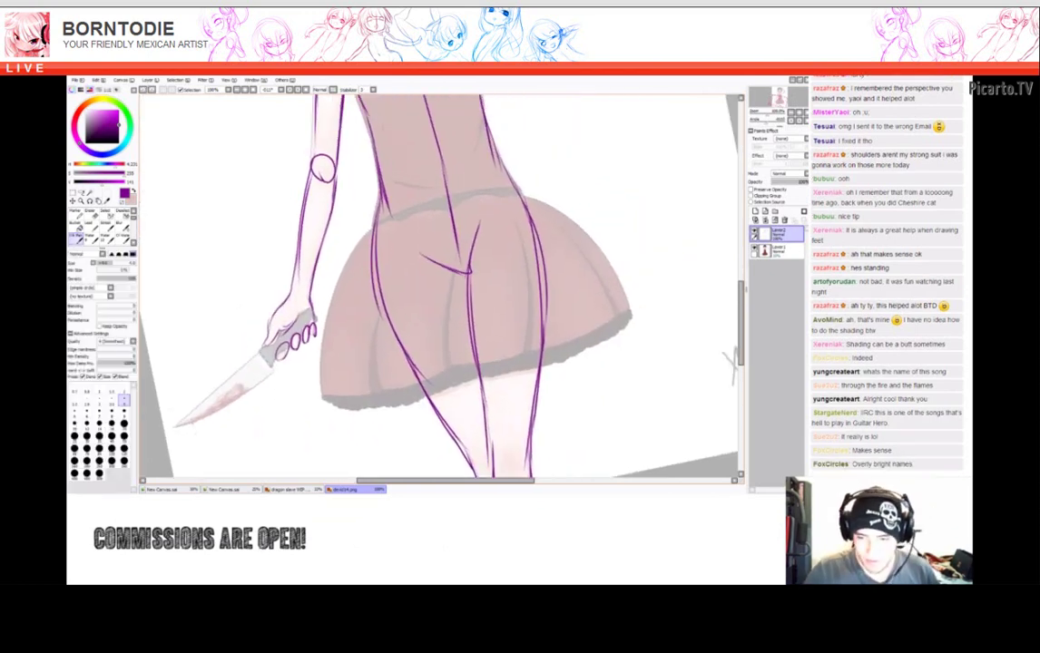
scroll(440, 285, down, 3)
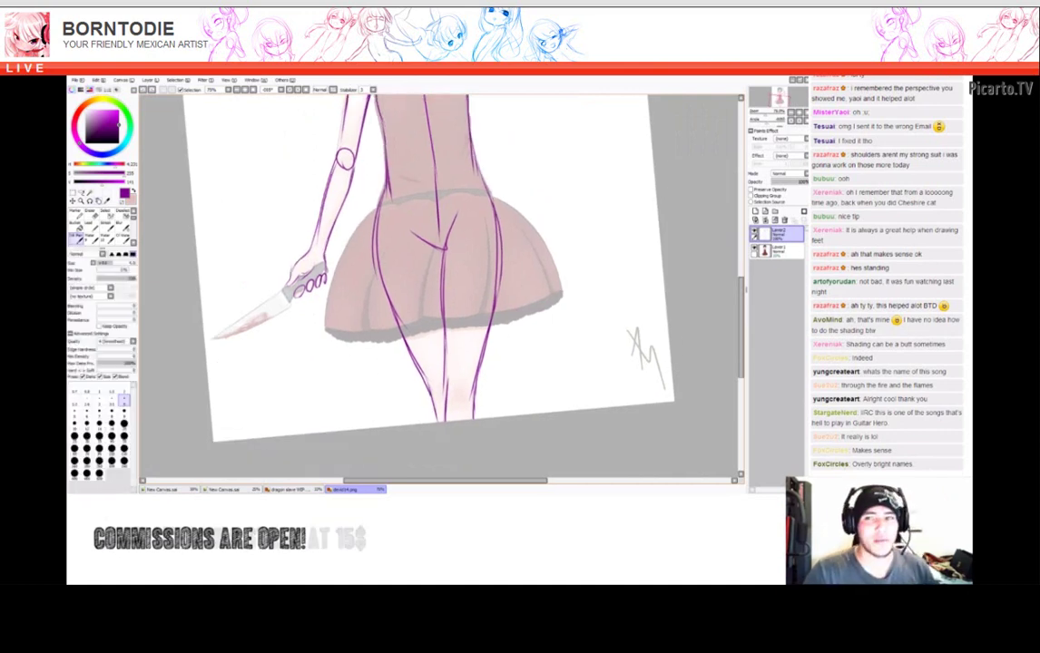
Sketch the flared outline of the skirt over the hips, with side curves, folds and hem.
mouse_move(436, 272)
mouse_down()
mouse_move(472, 308)
mouse_move(488, 399)
mouse_move(498, 281)
mouse_move(481, 381)
mouse_move(503, 195)
mouse_up()
mouse_move(313, 168)
mouse_down()
mouse_move(265, 336)
mouse_move(327, 327)
mouse_up()
mouse_move(315, 227)
mouse_down()
mouse_move(343, 329)
mouse_move(413, 305)
mouse_up()
drag(397, 207, 393, 308)
drag(417, 222, 458, 307)
drag(454, 193, 472, 304)
drag(495, 222, 508, 302)
mouse_move(490, 198)
mouse_down()
mouse_move(517, 268)
mouse_move(512, 300)
mouse_up()
drag(504, 168, 599, 294)
drag(504, 199, 529, 292)
drag(436, 272, 441, 310)
Draw curved lines along the skirt's waistband across the front of the waist.
drag(307, 218, 362, 198)
drag(349, 200, 449, 186)
drag(435, 272, 463, 431)
drag(444, 250, 451, 299)
drag(486, 359, 481, 320)
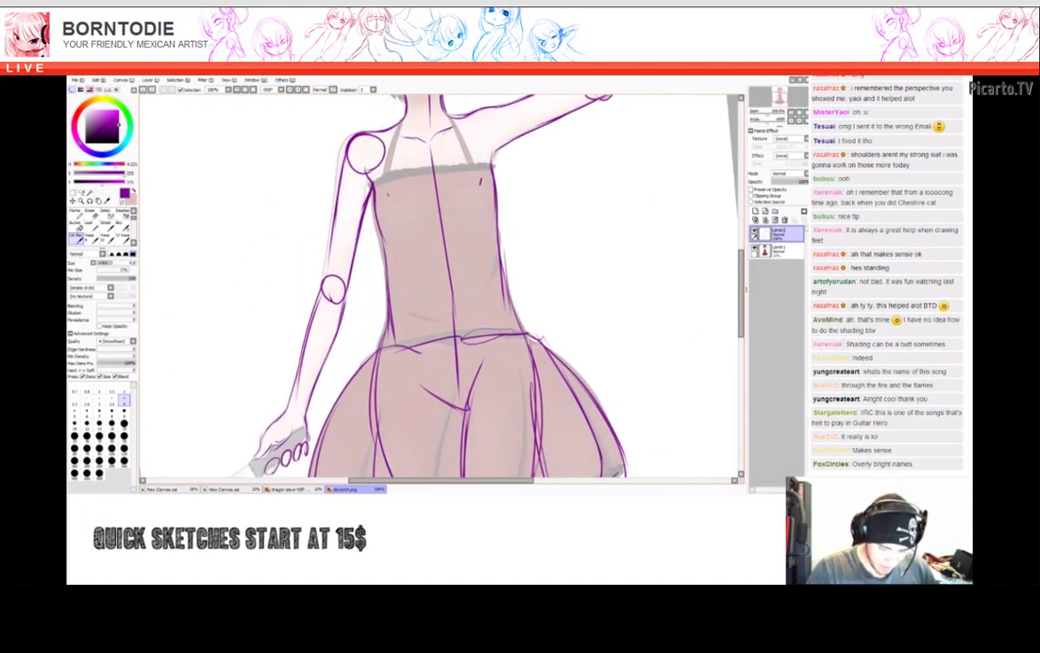
Undo the last stroke and mark both sides of the waist just above the skirt with small scribbles.
mouse_move(382, 159)
mouse_down()
mouse_move(399, 288)
mouse_move(444, 286)
mouse_move(447, 254)
mouse_up()
key(ctrl+z)
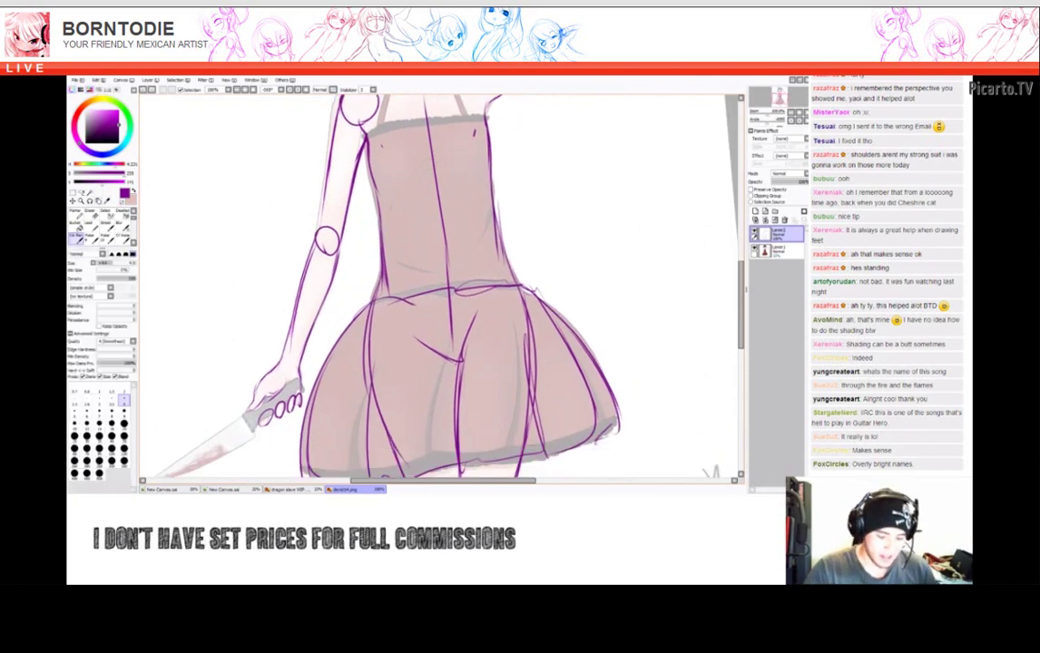
drag(385, 263, 396, 277)
mouse_move(501, 250)
mouse_down()
mouse_move(504, 270)
mouse_move(509, 259)
mouse_up()
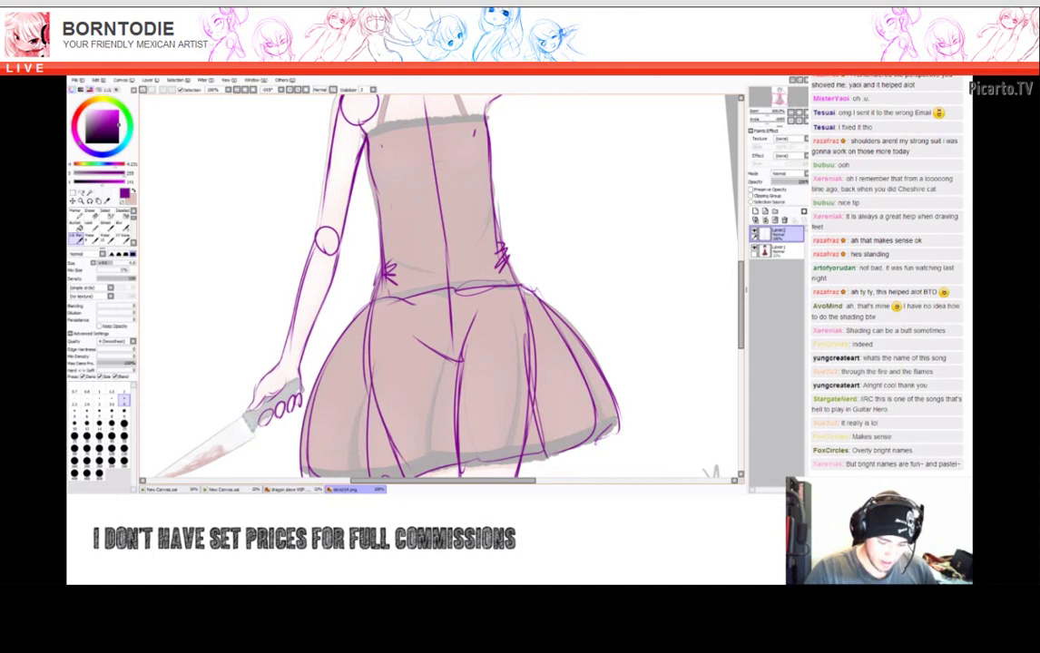
Draw curved cross-lines around the waist and a short horizontal line across the chest's centre line.
key(Delete)
key(Delete)
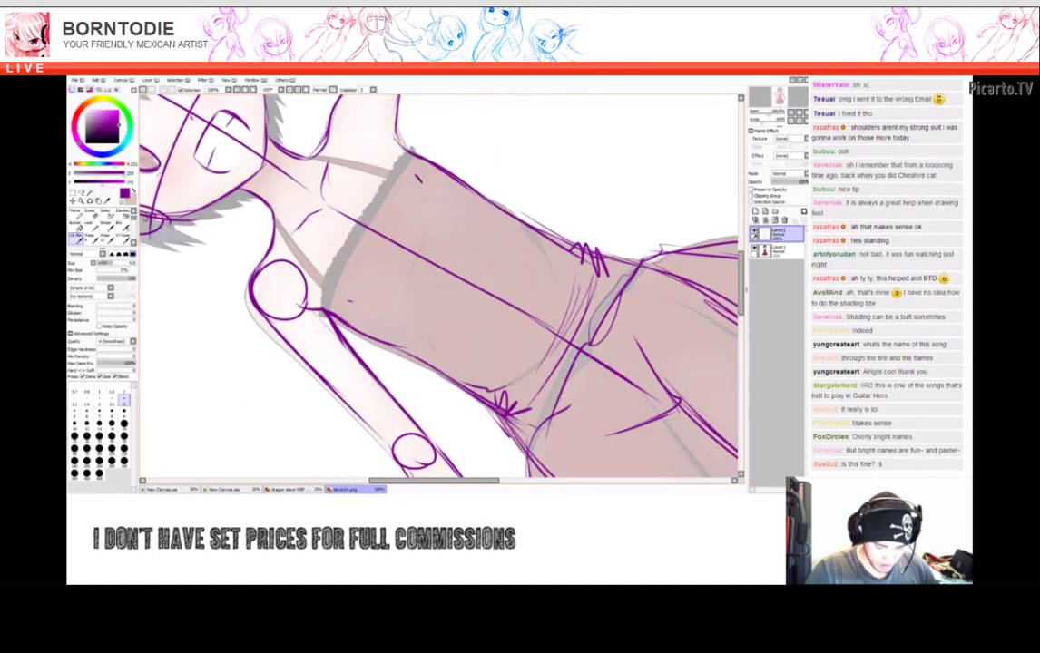
drag(421, 224, 424, 237)
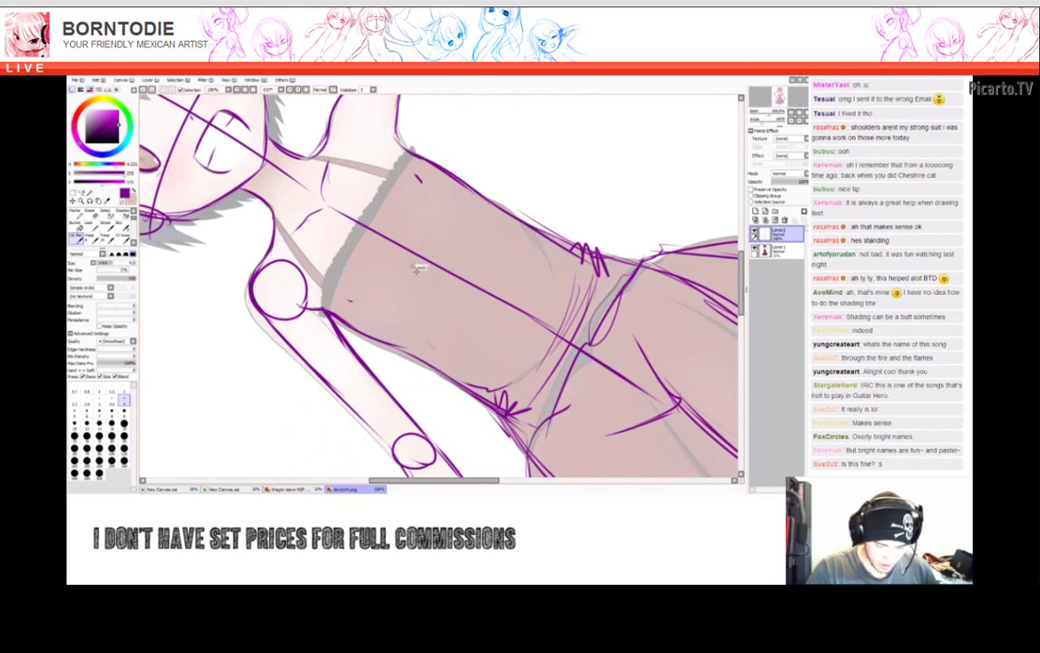
key(End)
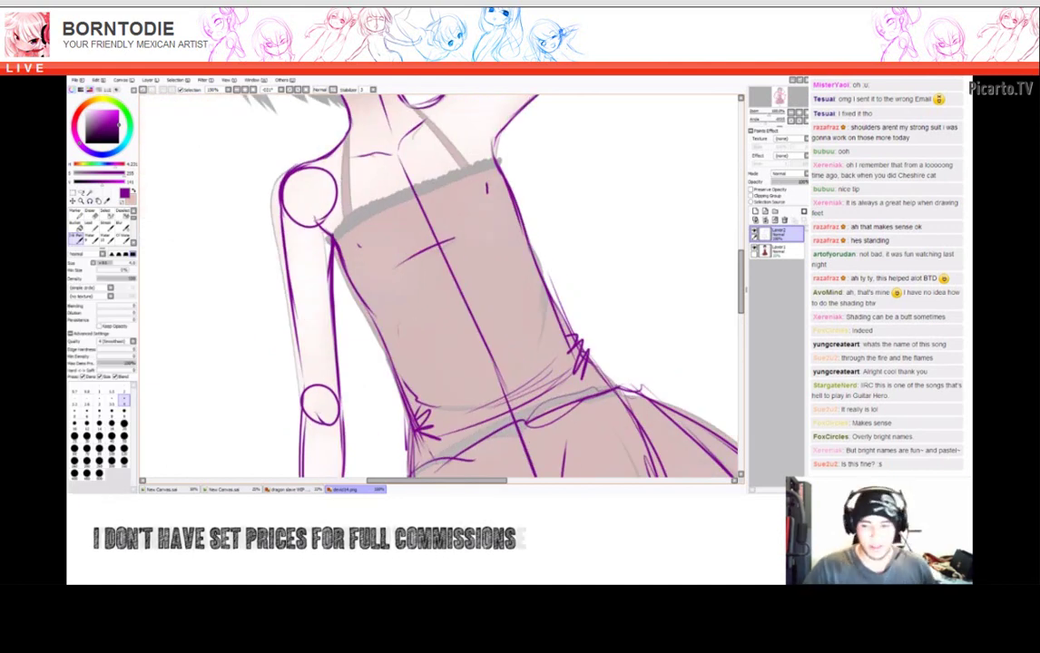
Draw the dress's two shoulder straps and the curved neckline edge across the upper chest.
key(End)
key(Home)
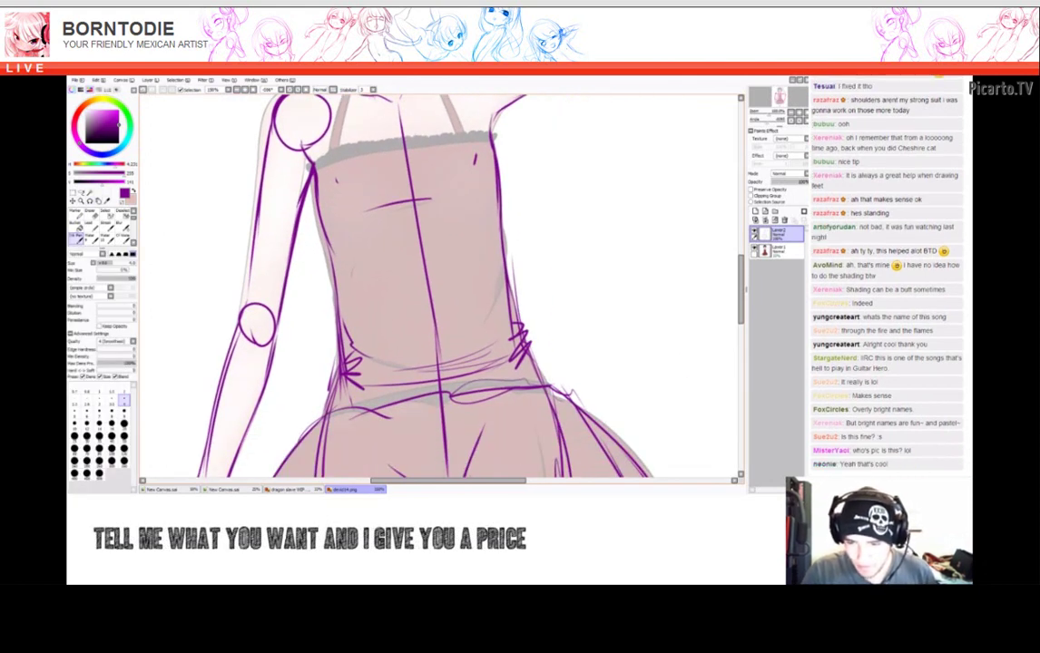
scroll(440, 286, down, 2)
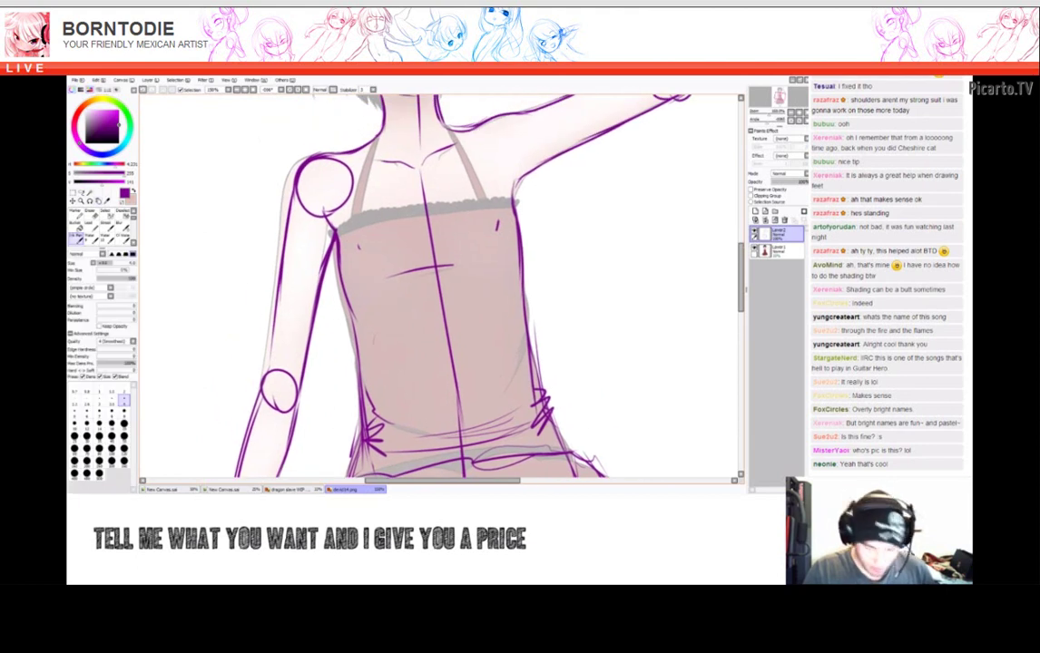
key(Delete)
key(Delete)
key(Delete)
key(Delete)
key(Delete)
key(Delete)
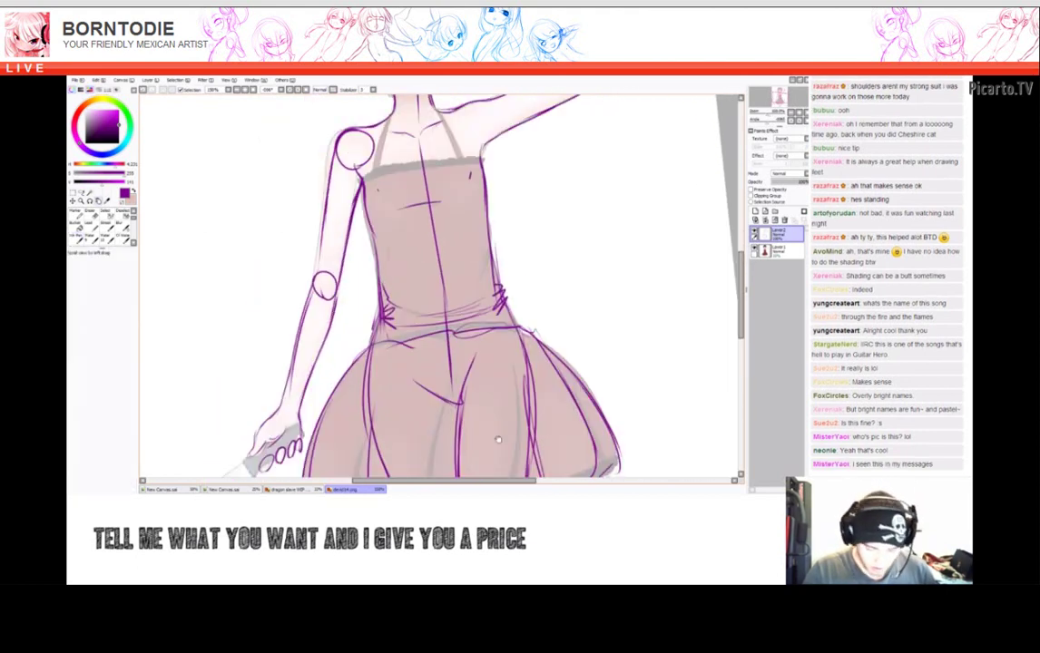
scroll(440, 286, up, 2)
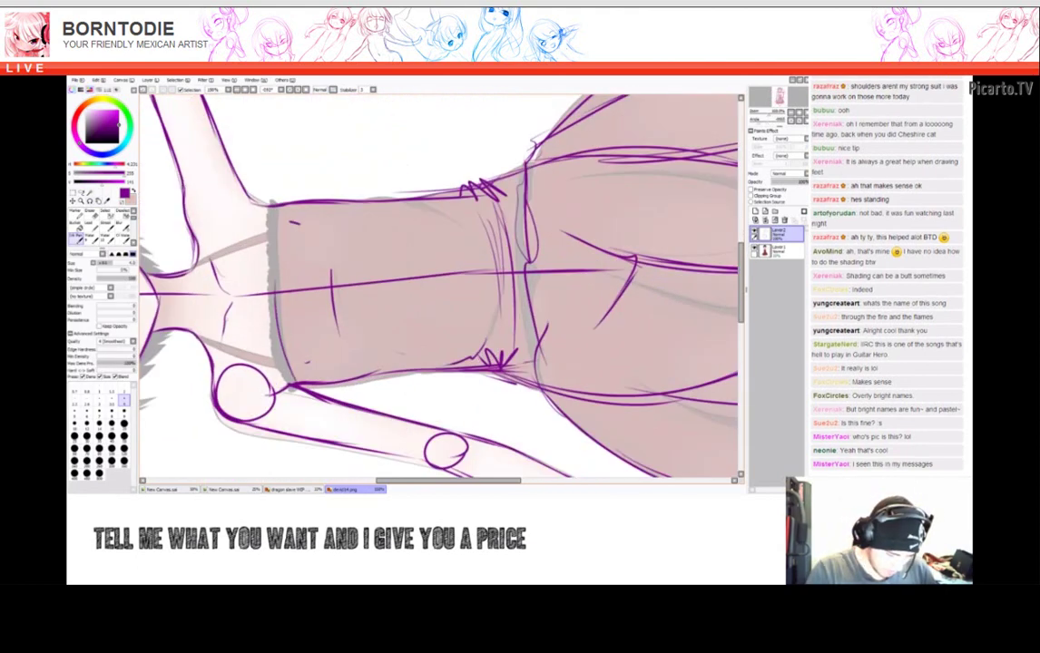
key(Home)
Erase the hip and thigh construction lines covered by the skirt and redraw the skirt's vertical folds.
key(e)
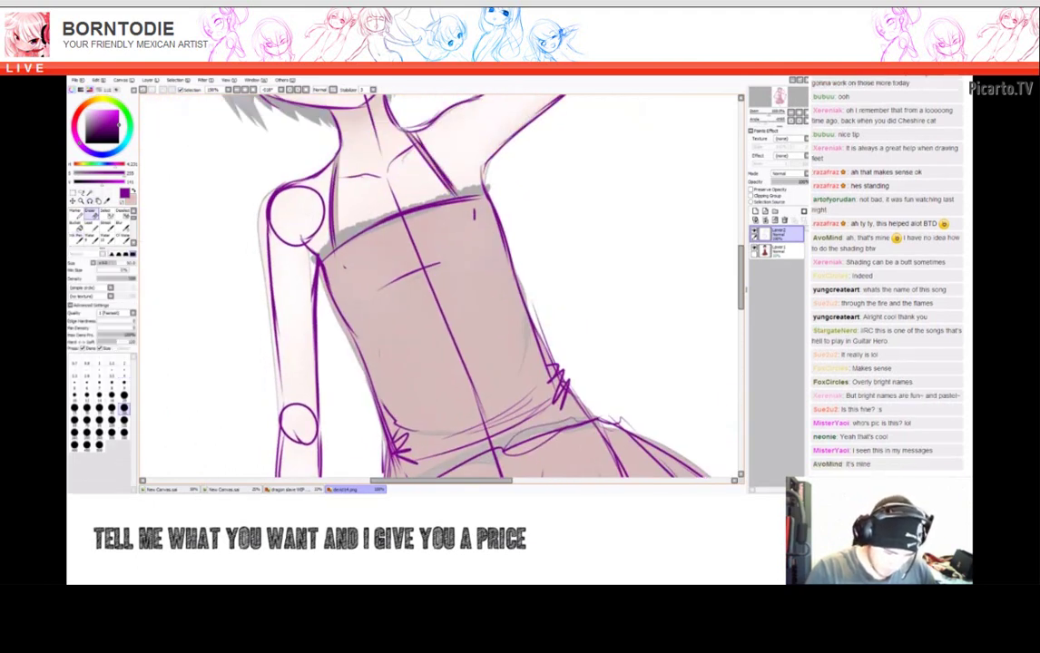
key(End)
scroll(440, 286, down, 2)
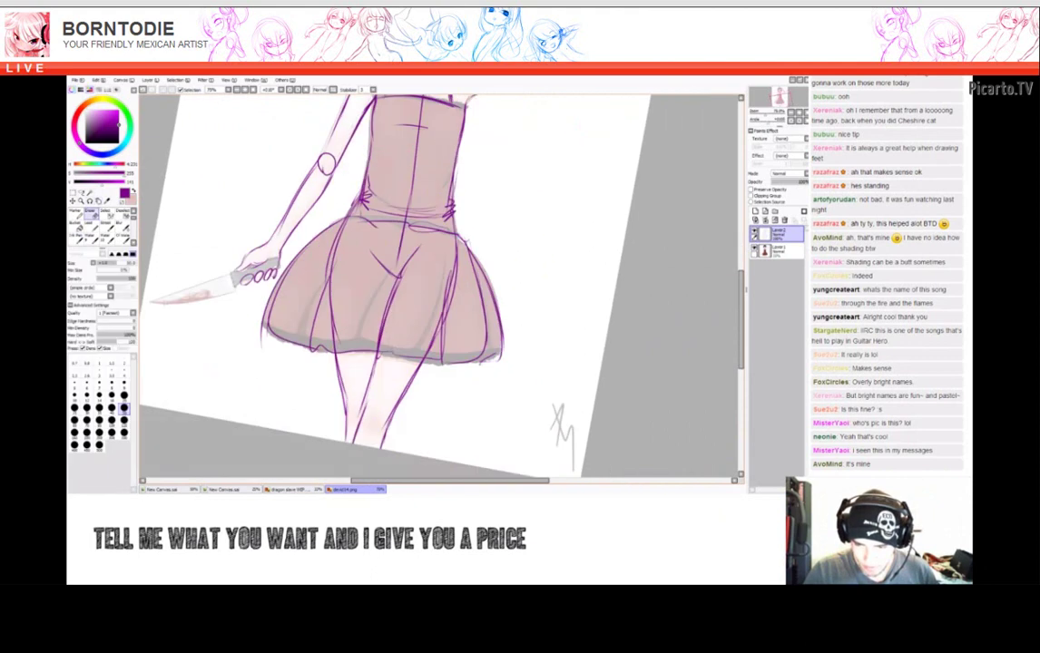
scroll(440, 286, up, 1)
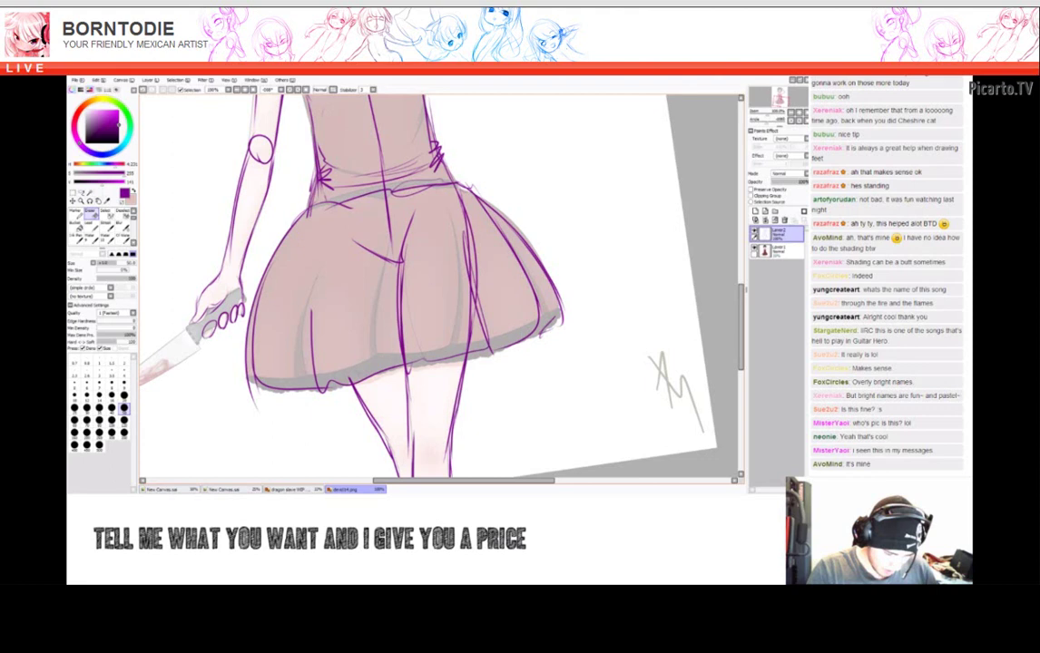
scroll(440, 286, down, 2)
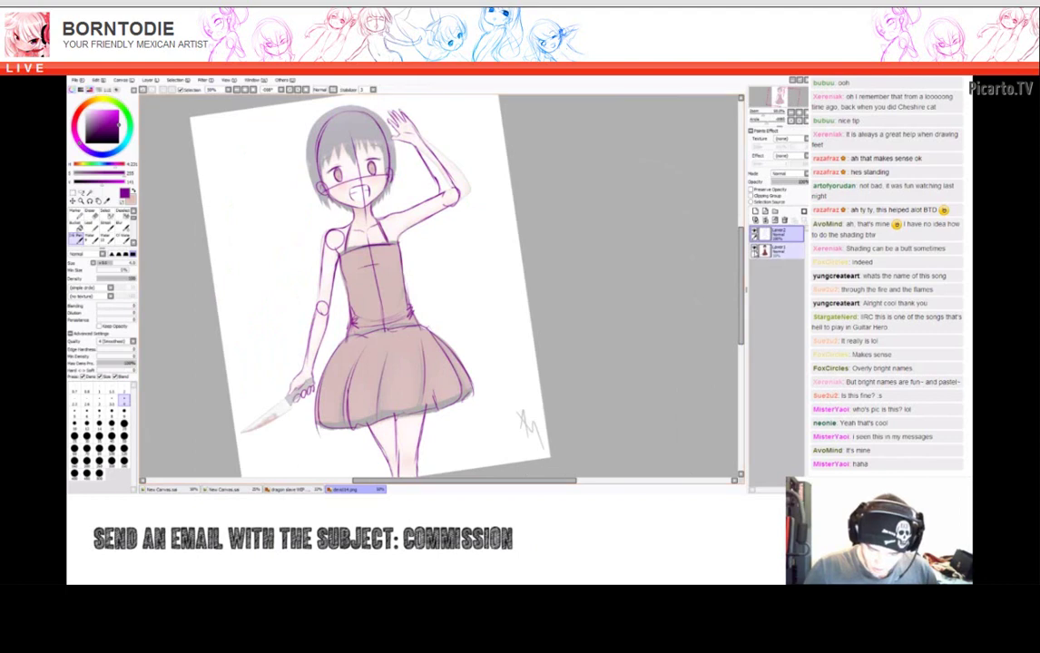
scroll(368, 286, down, 1)
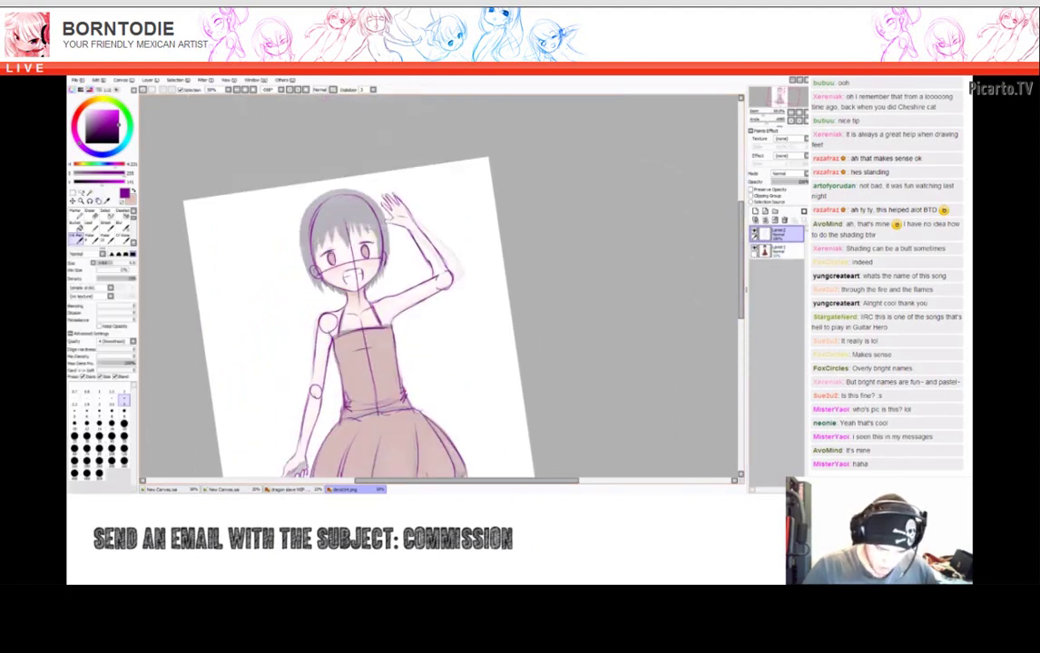
Draw the hair's outer side edges and the jagged spikes of the fringe across the forehead.
scroll(440, 286, up, 2)
mouse_move(305, 163)
mouse_down()
mouse_move(313, 336)
mouse_move(355, 372)
mouse_move(390, 379)
mouse_up()
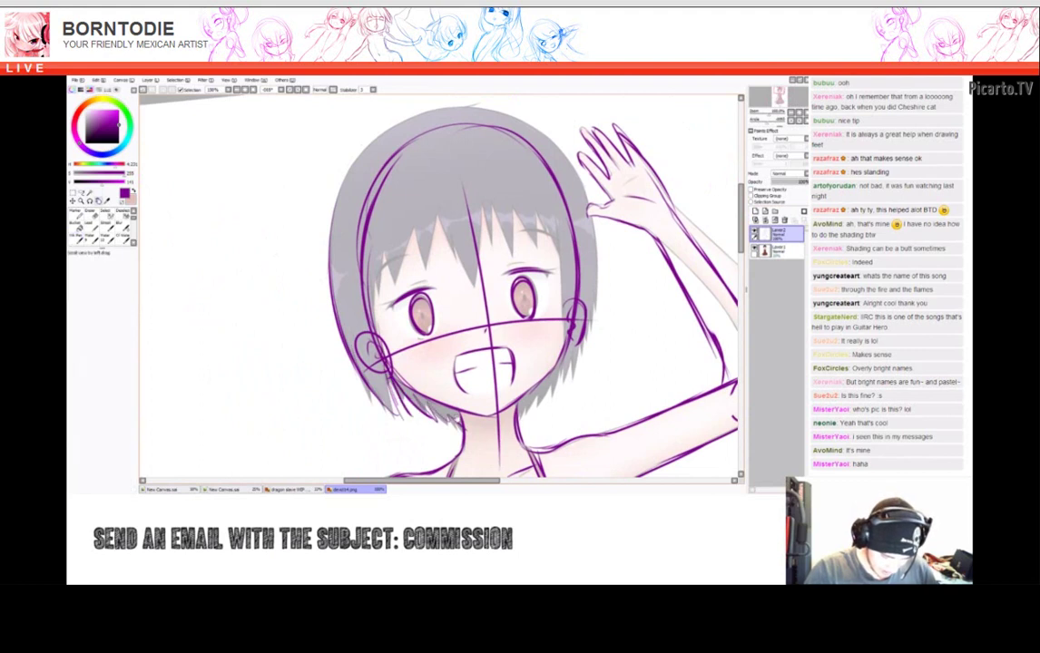
drag(454, 272, 457, 294)
mouse_move(340, 320)
mouse_down()
mouse_move(356, 229)
mouse_move(395, 203)
mouse_up()
mouse_move(465, 218)
mouse_down()
mouse_move(479, 272)
mouse_move(508, 276)
mouse_up()
drag(527, 218, 540, 263)
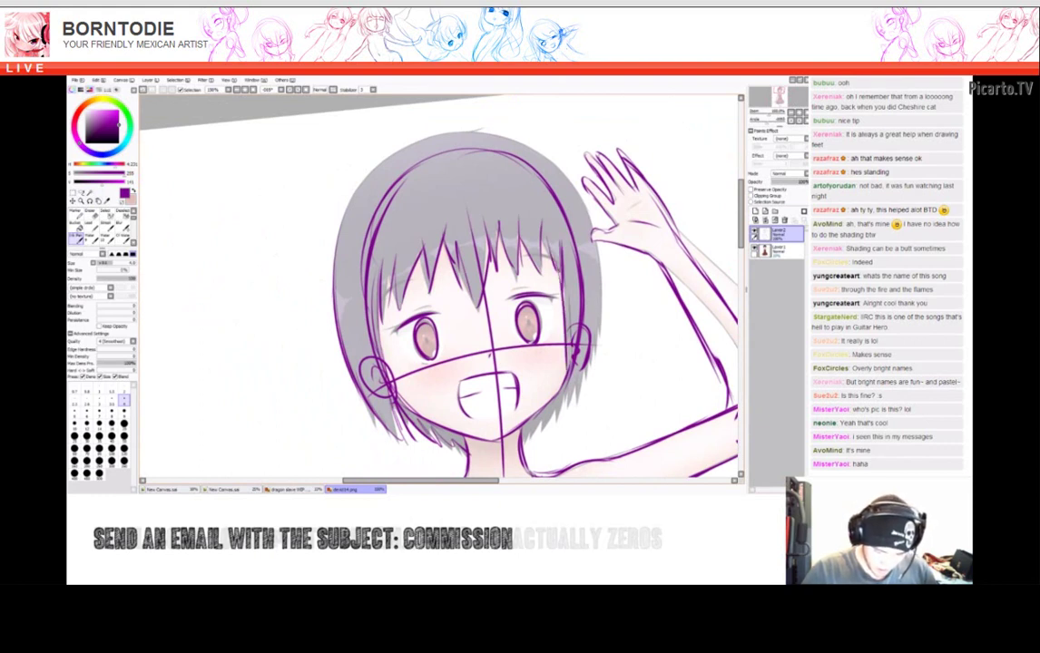
mouse_move(535, 225)
mouse_down()
mouse_move(533, 325)
mouse_move(508, 363)
mouse_up()
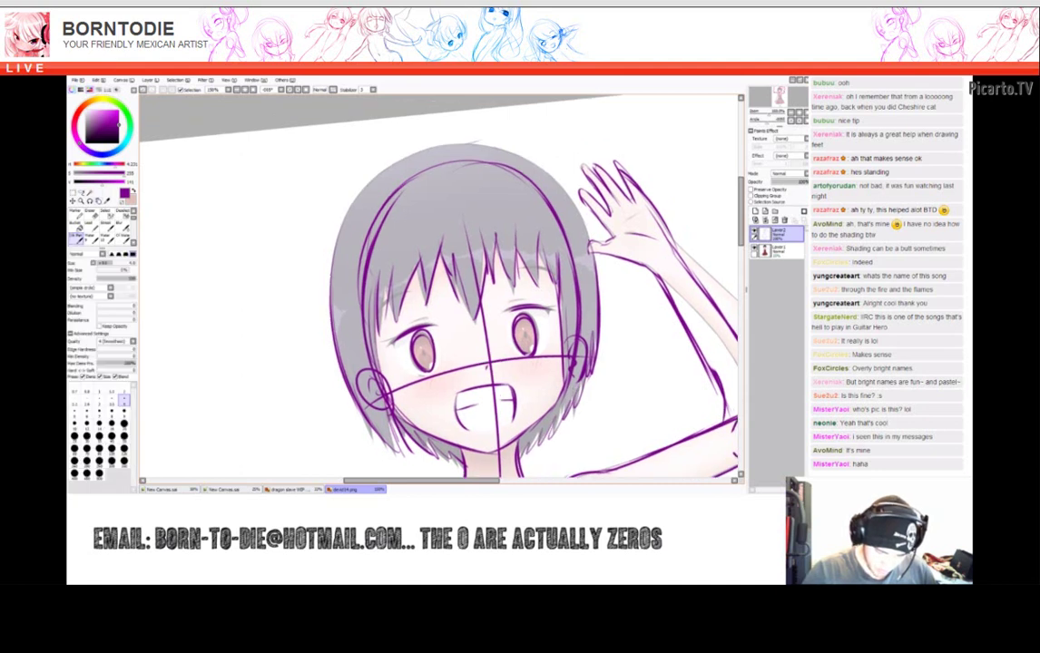
Continue the outer hair contour around the crown of the head and down to the hair tips.
key(Delete)
key(Delete)
key(Delete)
key(Delete)
key(Delete)
key(Delete)
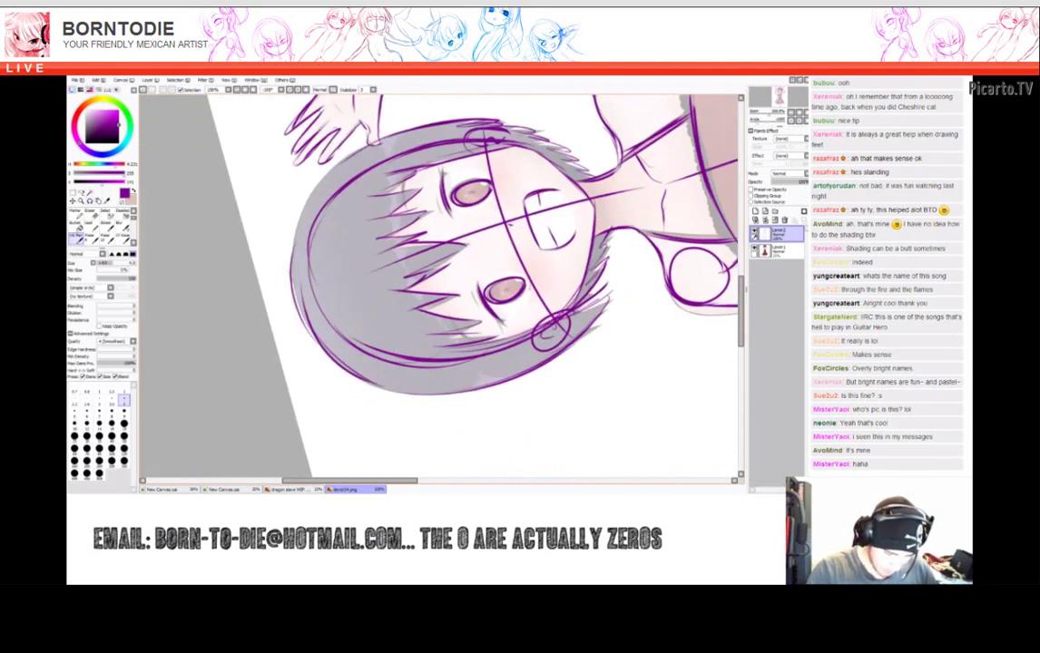
key(Delete)
key(Delete)
Erase the skull construction outline inside the hair and the ear circle beside the raised hand.
key(End)
key(End)
key(End)
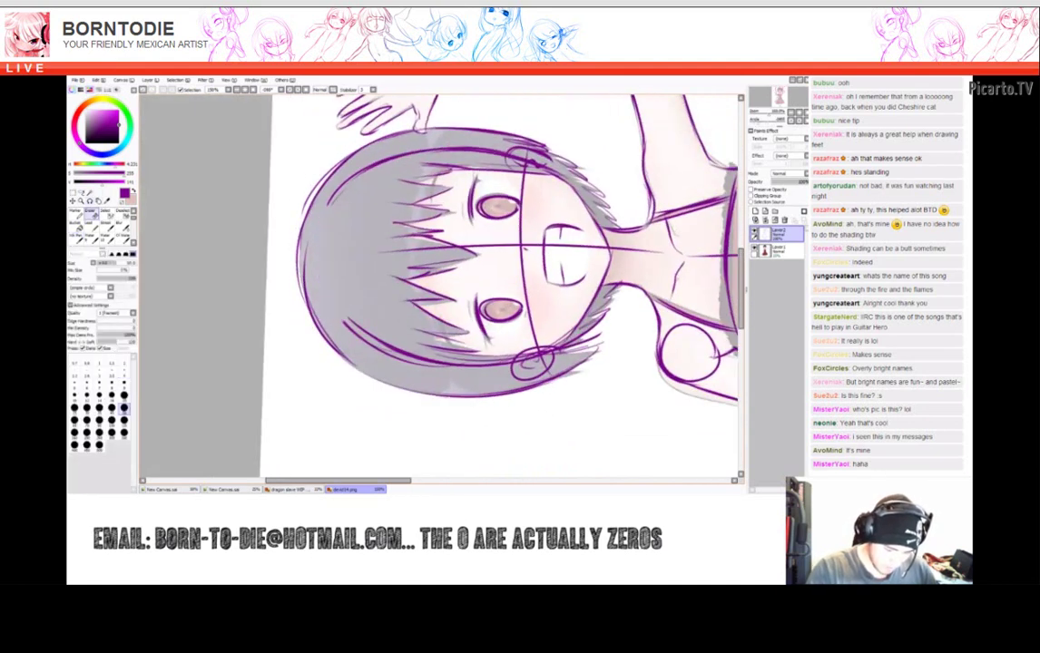
key(Delete)
key(Delete)
key(Delete)
key(Delete)
key(Delete)
key(Delete)
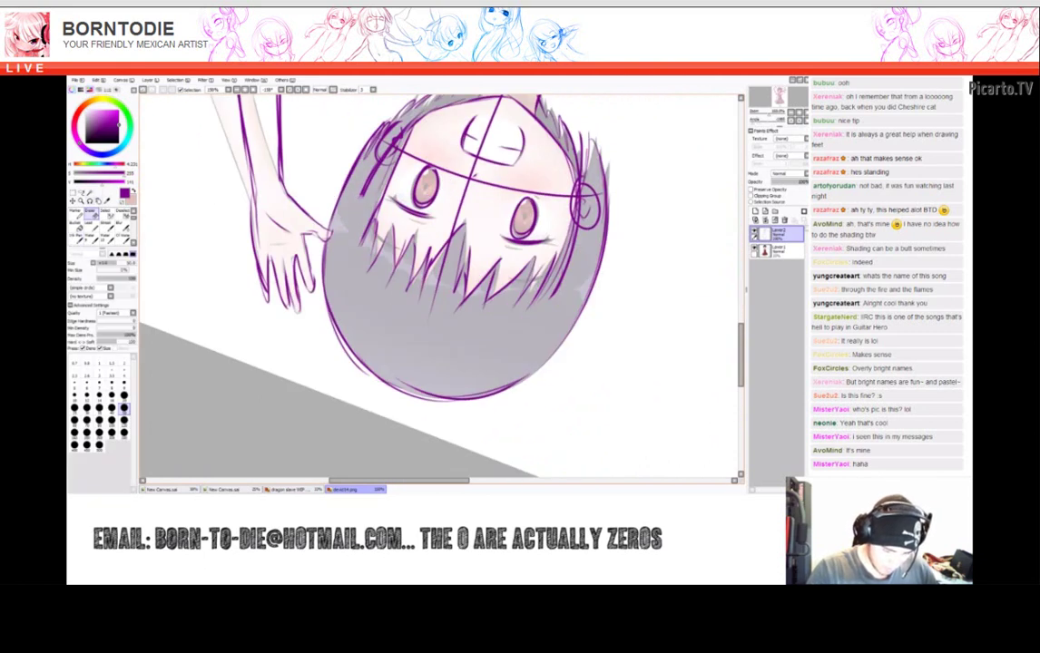
key(End)
key(End)
key(End)
key(End)
key(End)
key(End)
key(End)
key(End)
key(End)
key(End)
key(End)
key(Home)
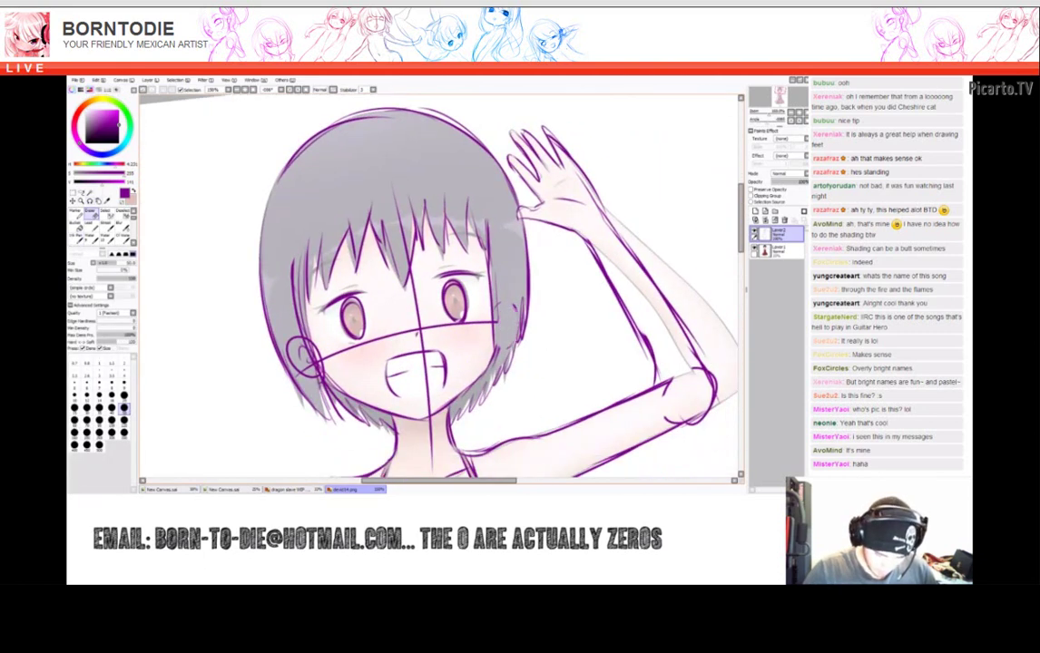
Remove the remaining ear circle and draw the inner hair edge framing that side of the face.
scroll(440, 285, down, 3)
key(n)
mouse_move(295, 188)
mouse_down()
mouse_move(279, 273)
mouse_move(308, 286)
mouse_up()
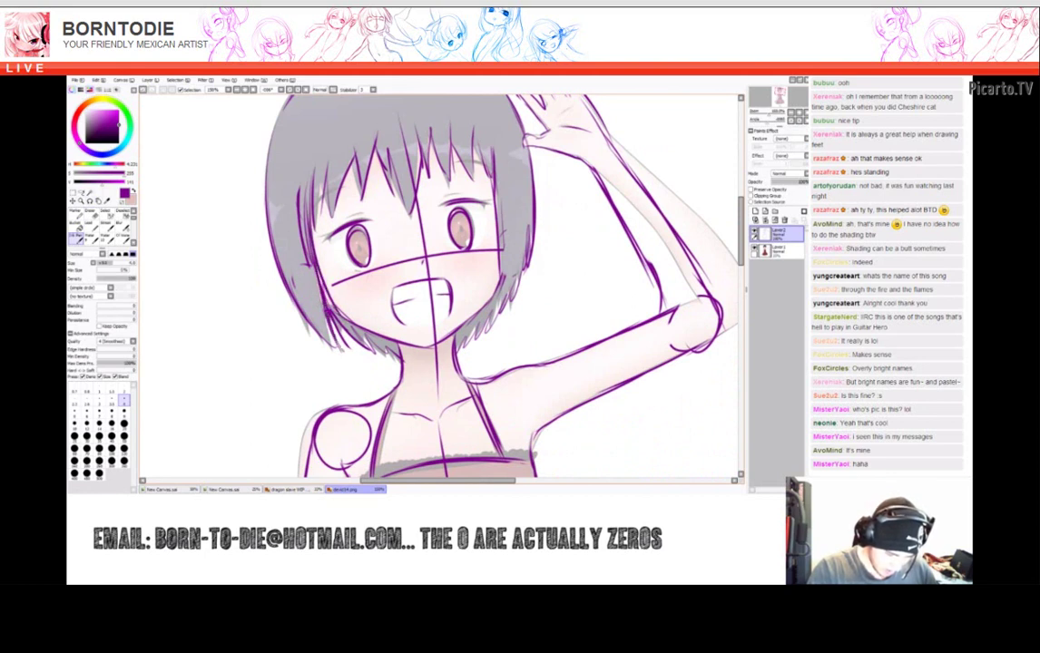
scroll(440, 286, down, 2)
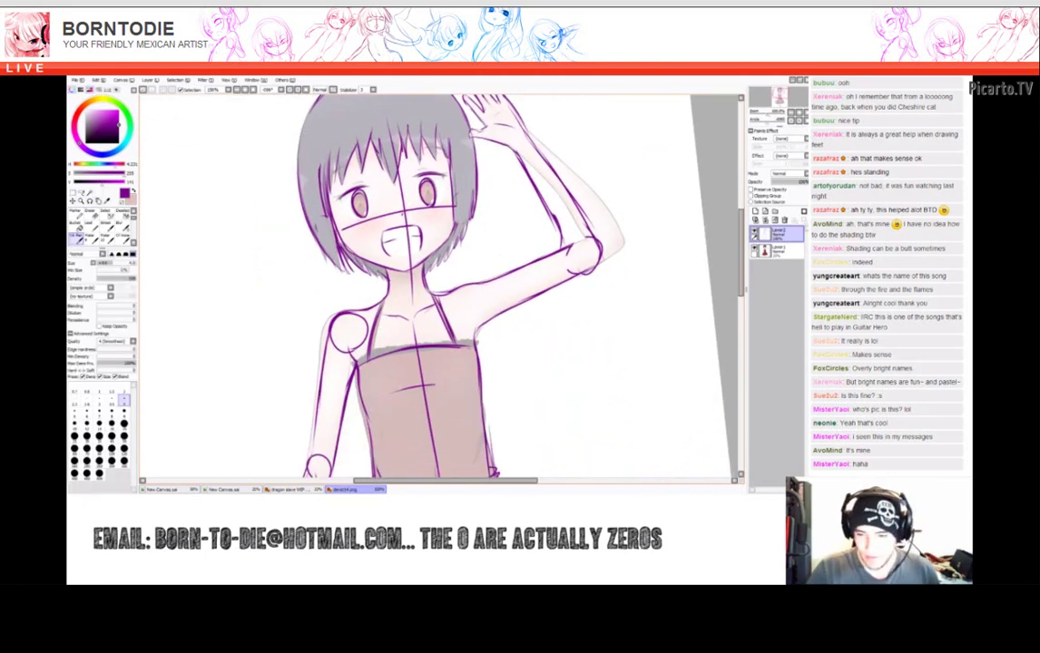
scroll(440, 286, down, 2)
scroll(440, 286, up, 2)
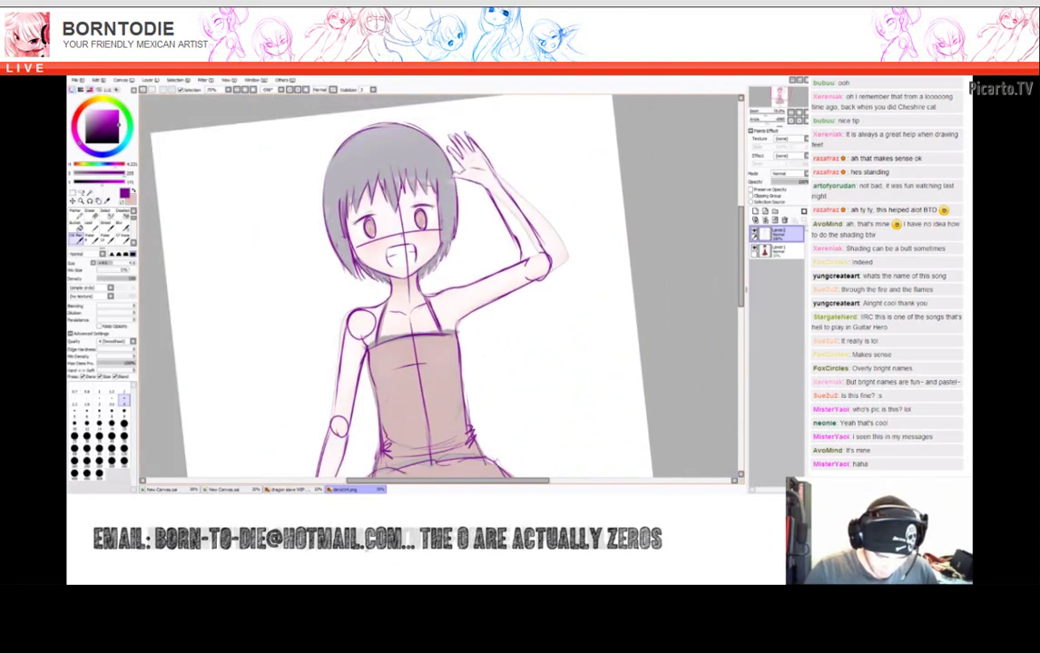
Erase the vertical and horizontal guidelines crossing the face and the centre line running down the neck.
scroll(440, 285, up, 1)
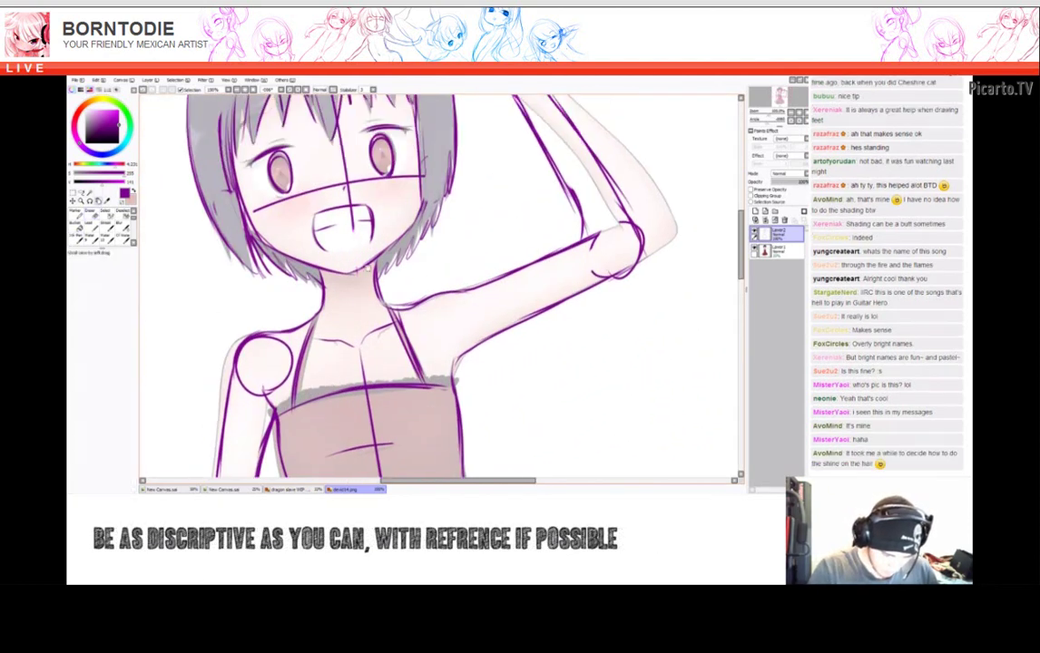
scroll(440, 286, up, 1)
key(e)
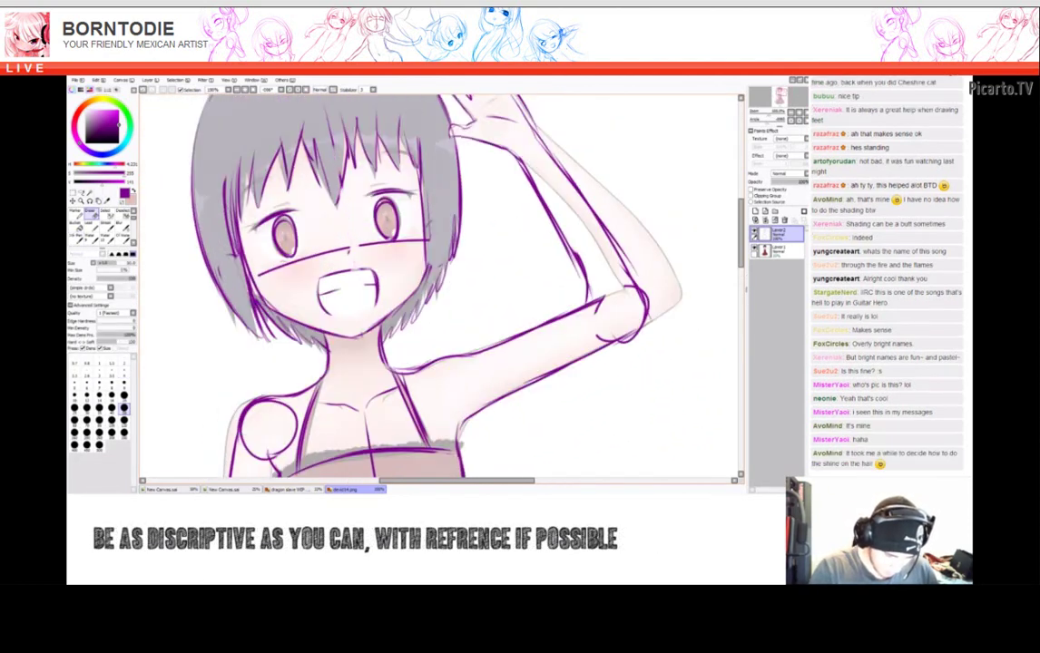
key(Delete)
key(Delete)
key(Delete)
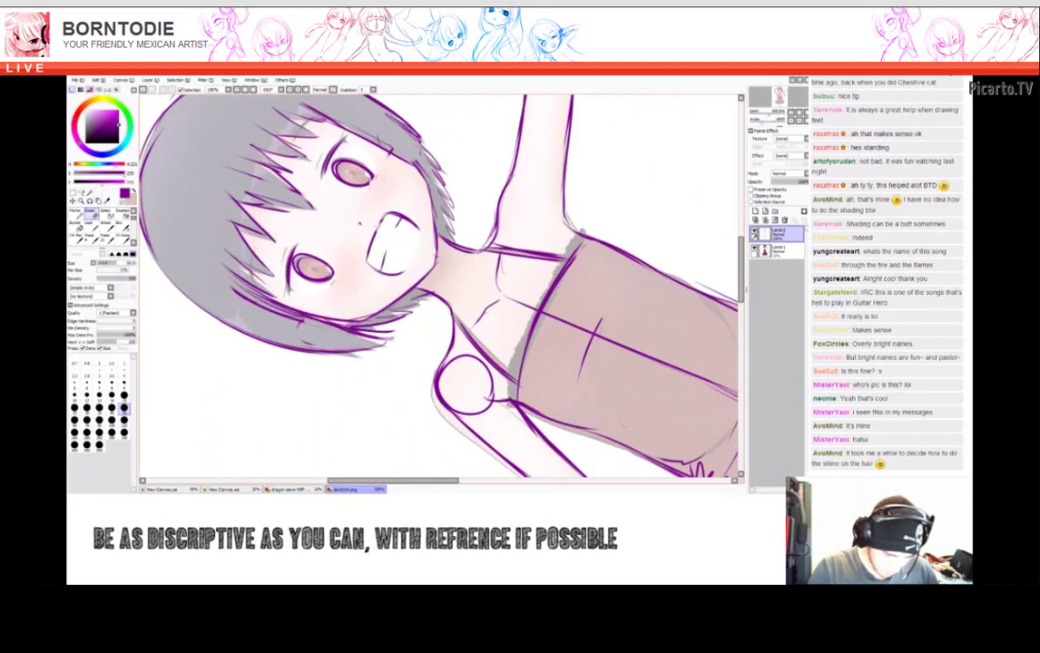
key(End)
key(End)
key(End)
key(End)
scroll(440, 285, down, 2)
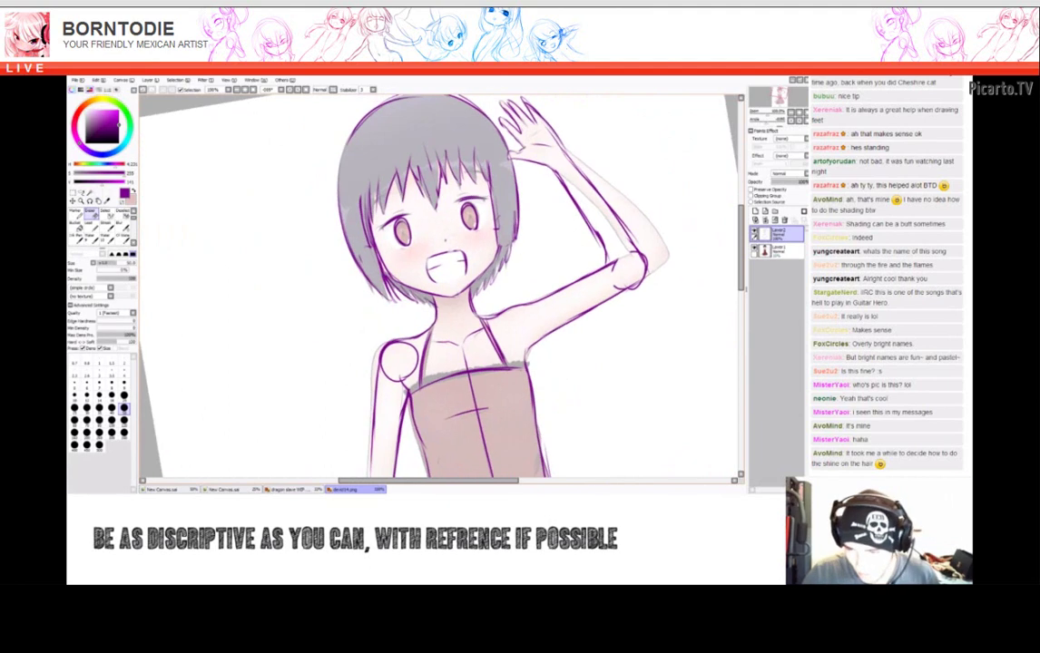
scroll(440, 286, down, 2)
scroll(440, 286, up, 1)
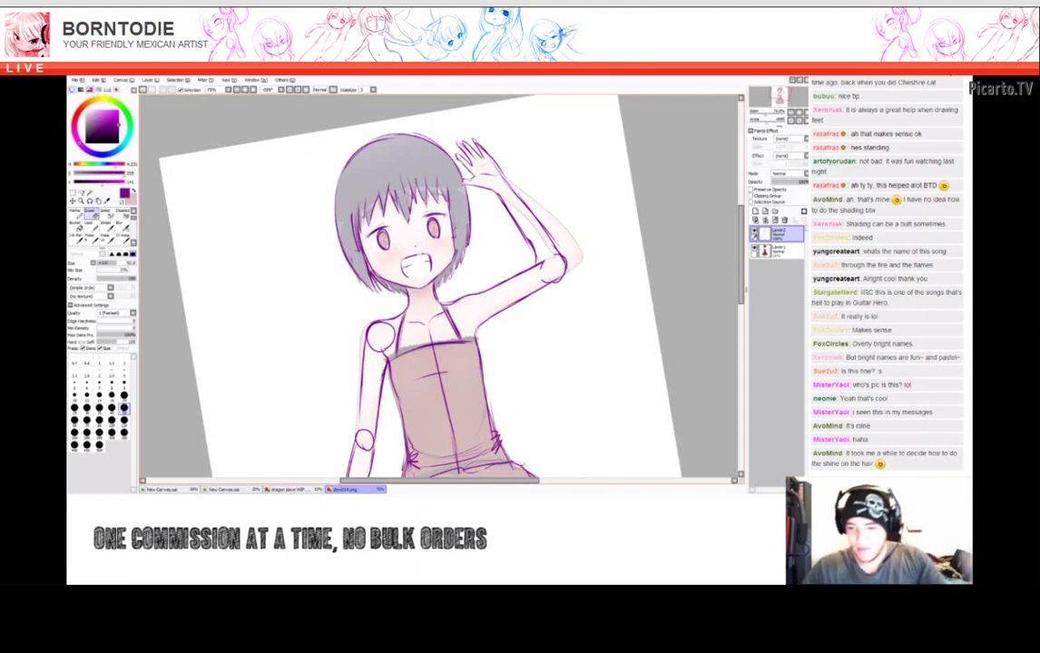
Erase the torso's vertical centre line, keeping only the small cross mark on the chest.
key(Delete)
key(Home)
scroll(440, 286, down, 5)
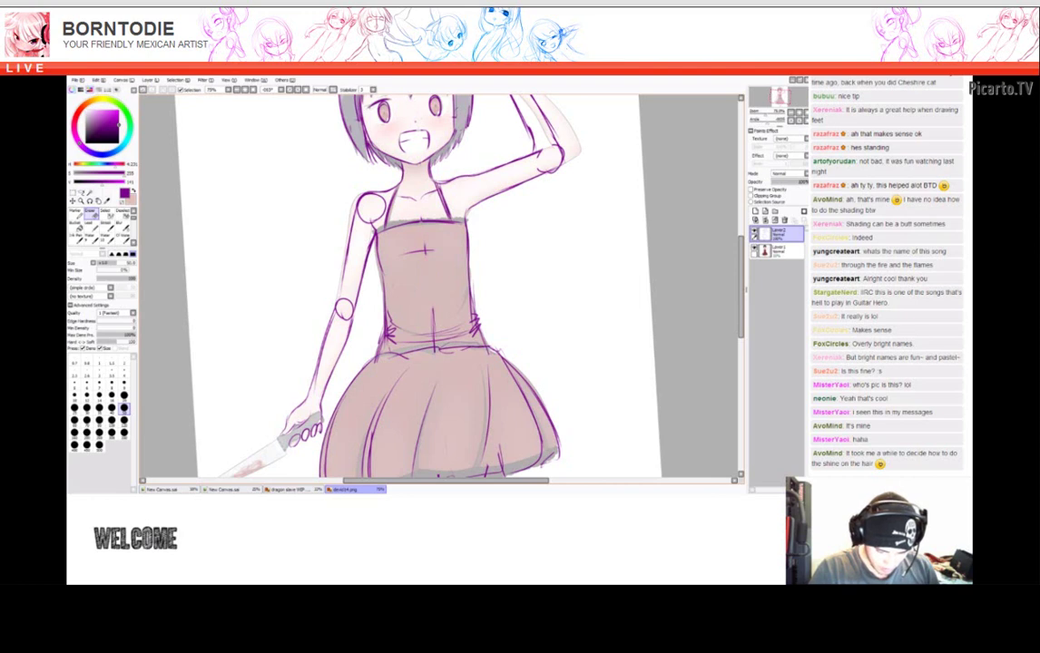
key(ctrl+minus)
key(Delete)
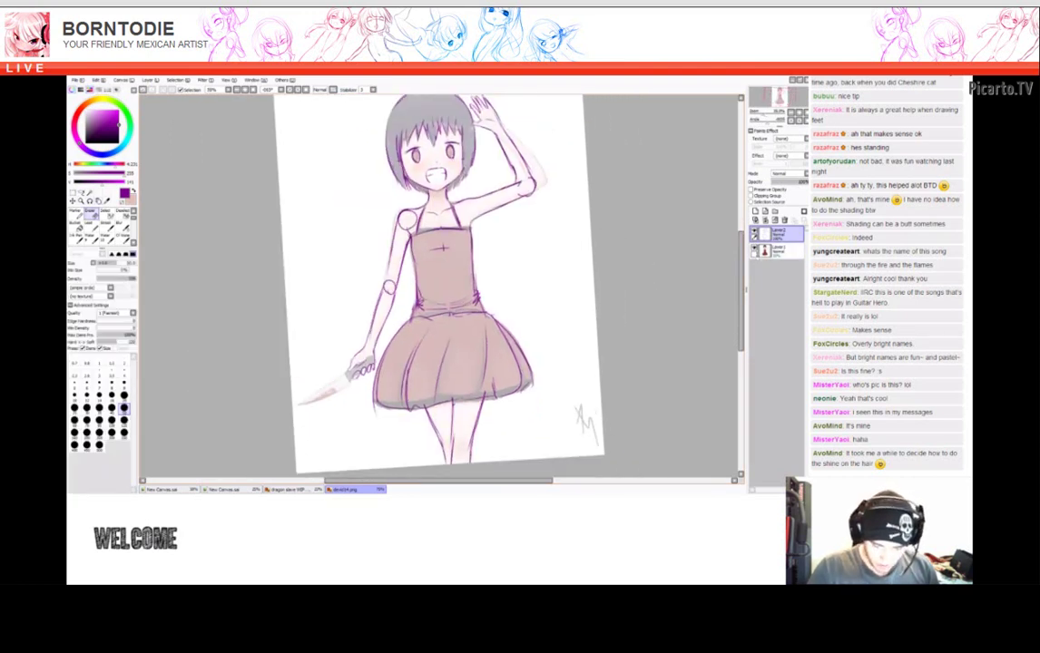
key(ctrl+minus)
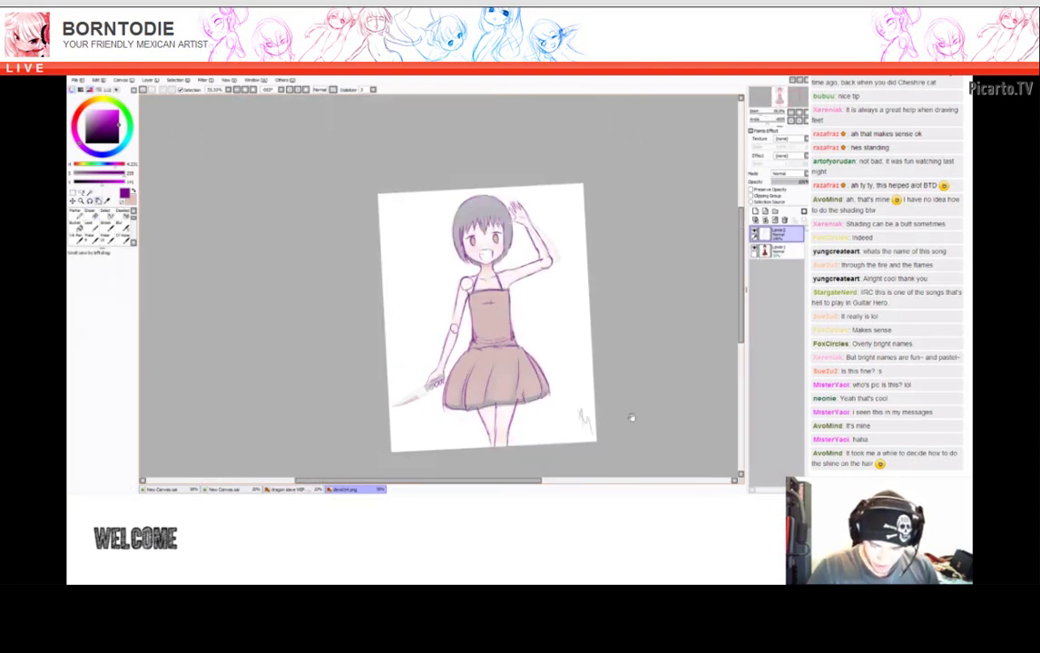
Change the canvas size to 200% width, keeping the picture anchored in the centre.
scroll(631, 418, down, 1)
click(122, 80)
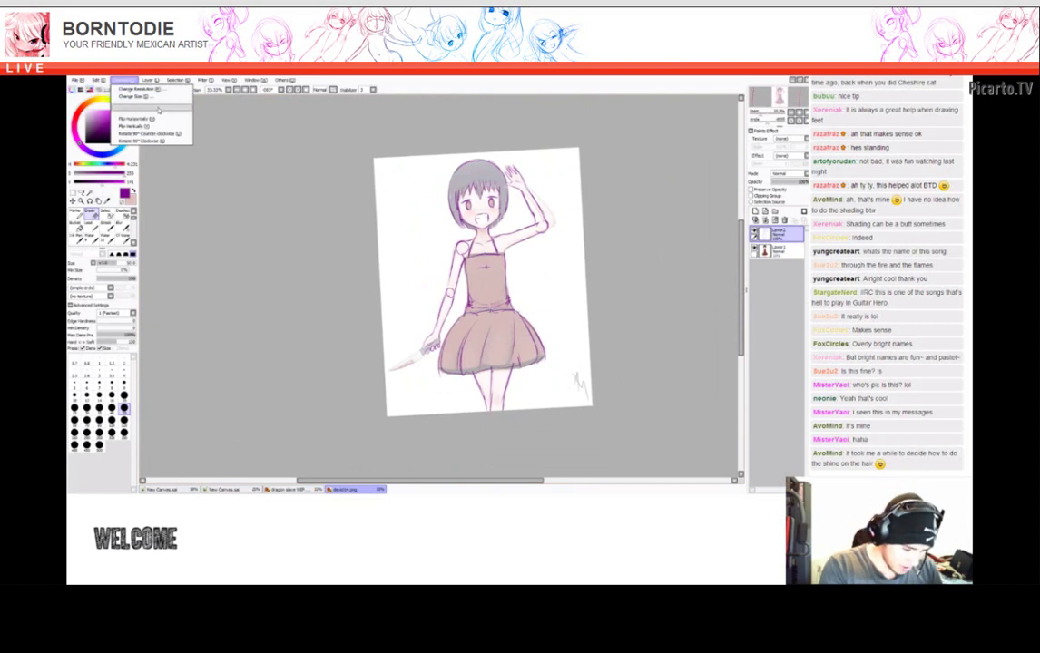
click(131, 88)
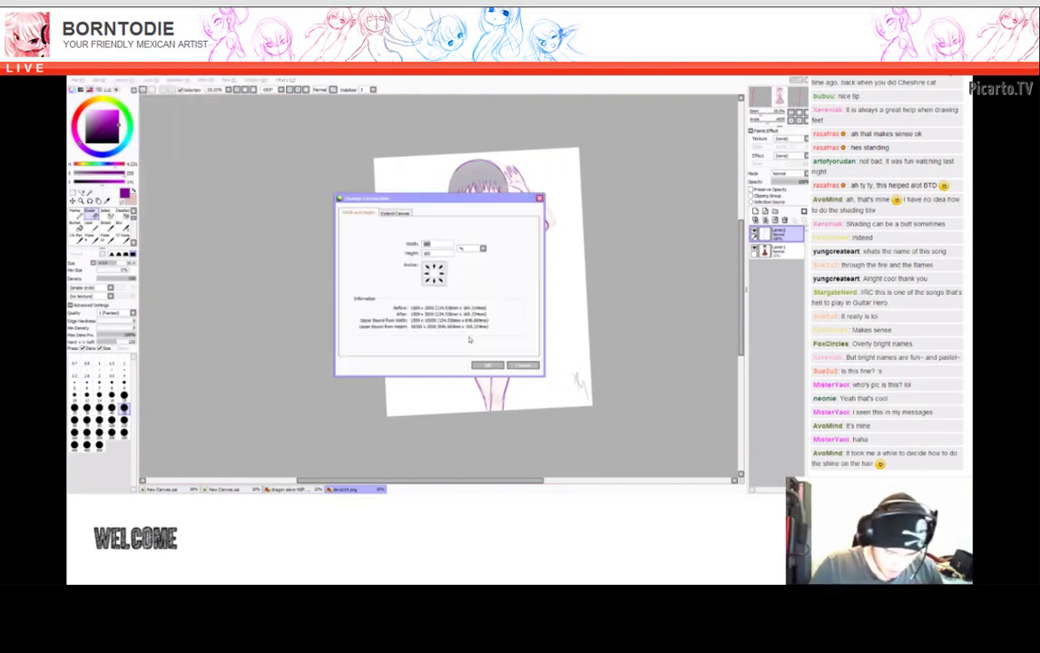
text(200)
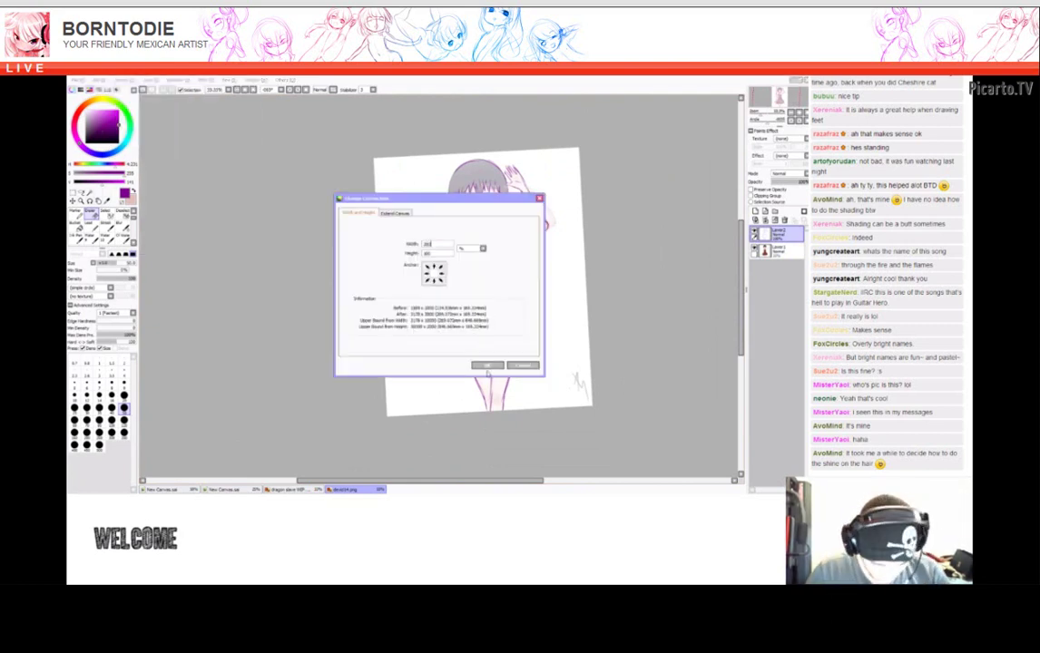
key(Return)
Move the purple sketch and the original picture side by side on the widened canvas and restore the picture layer to 100% opacity.
key(ctrl)
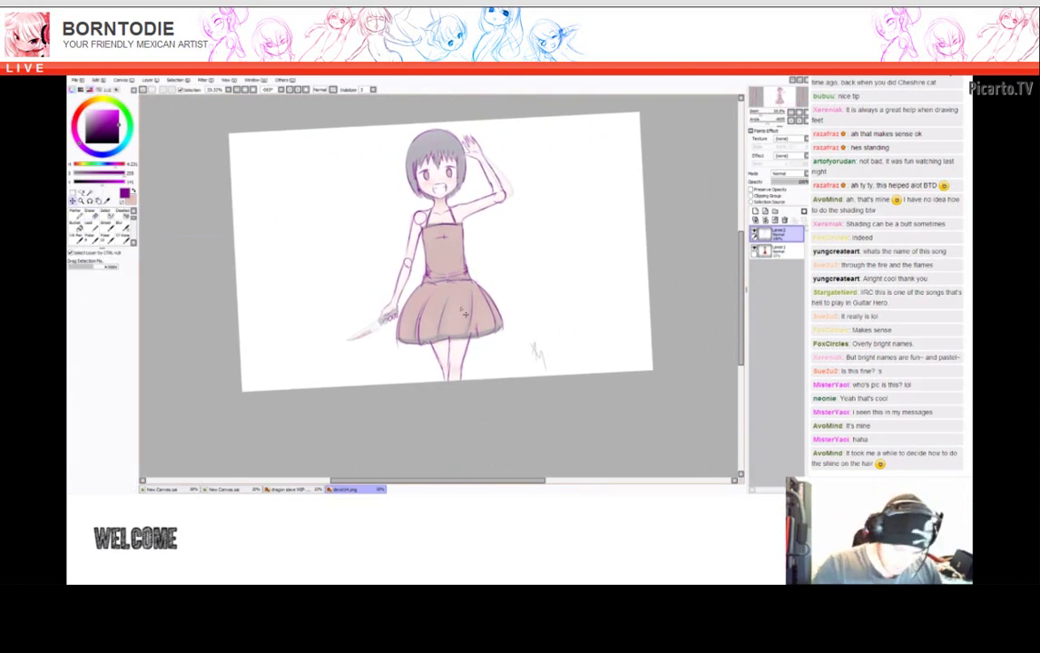
drag(464, 314, 572, 310)
drag(459, 331, 371, 330)
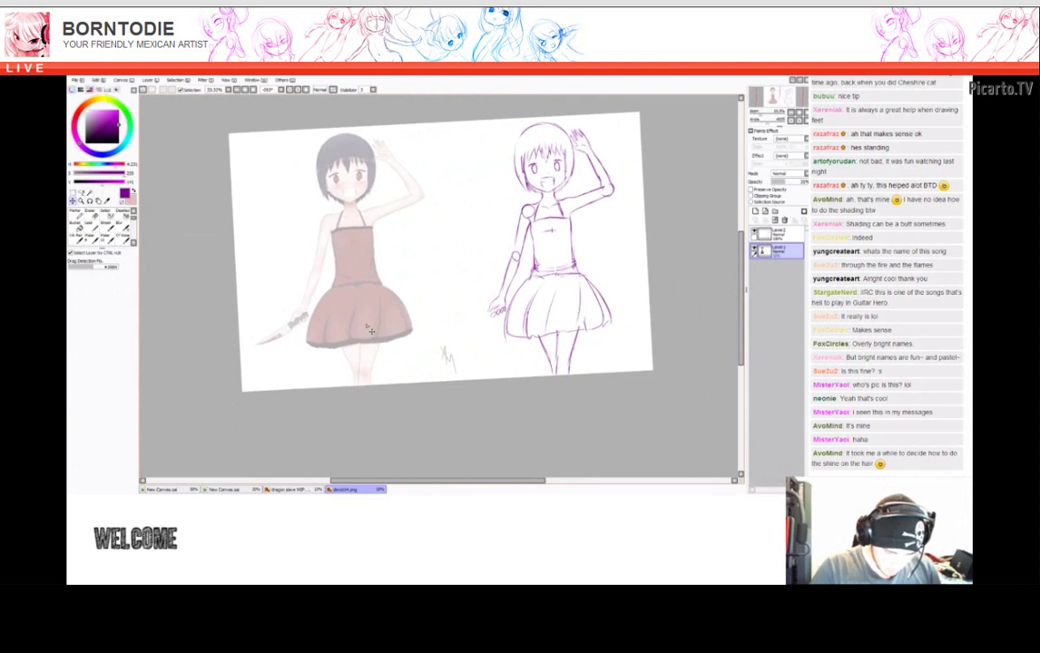
click(775, 233)
drag(528, 289, 518, 291)
drag(632, 409, 608, 426)
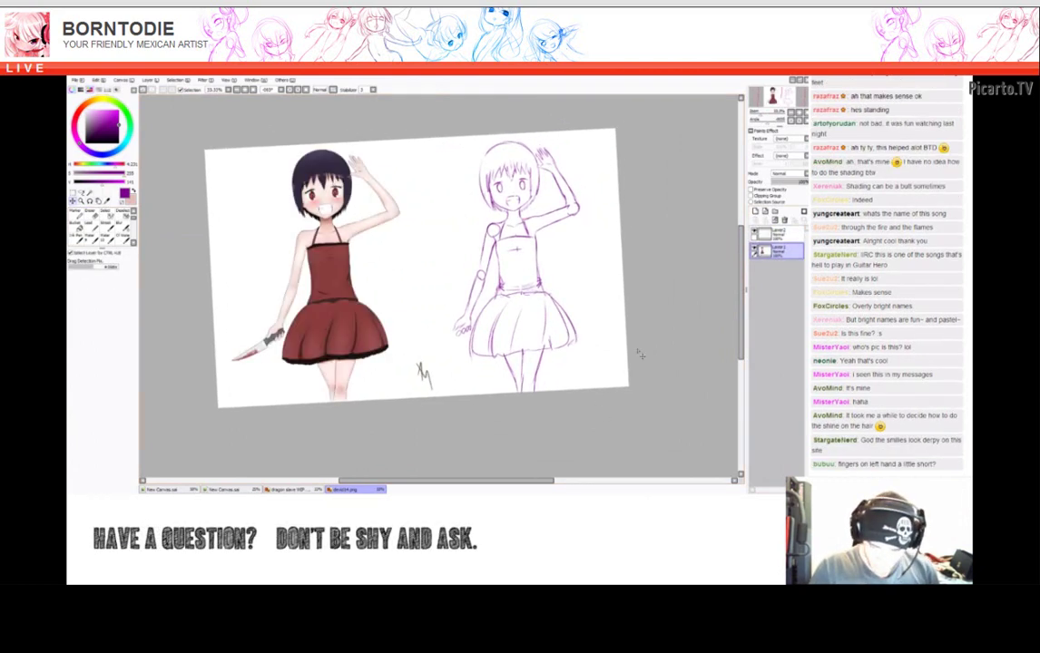
key(Tab)
key(Tab)
Preserve the sketch layer's opacity and recolour its purple lines black with a very large brush.
click(776, 233)
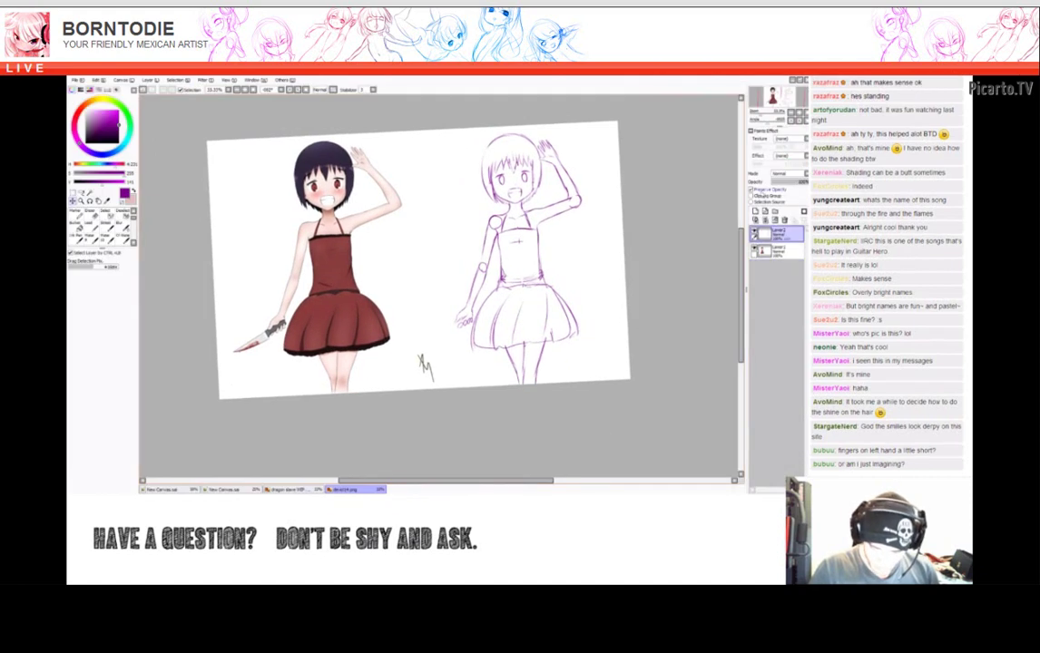
key(n)
click(98, 473)
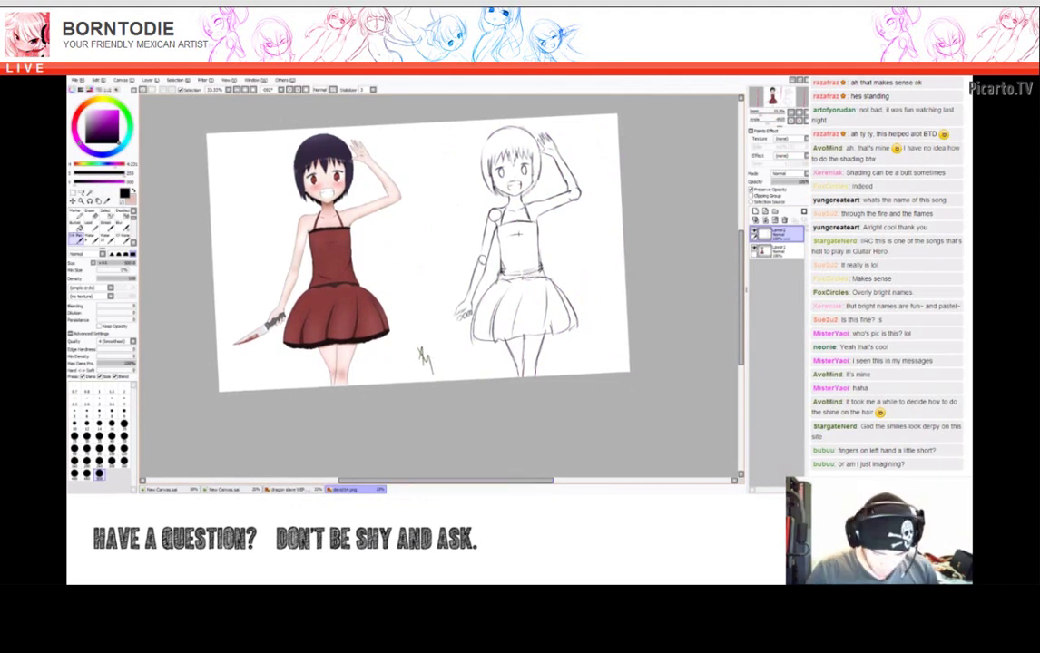
Compare the proportions of the original picture and the black sketch side by side, up close and in full.
key(Home)
scroll(519, 238, up, 1)
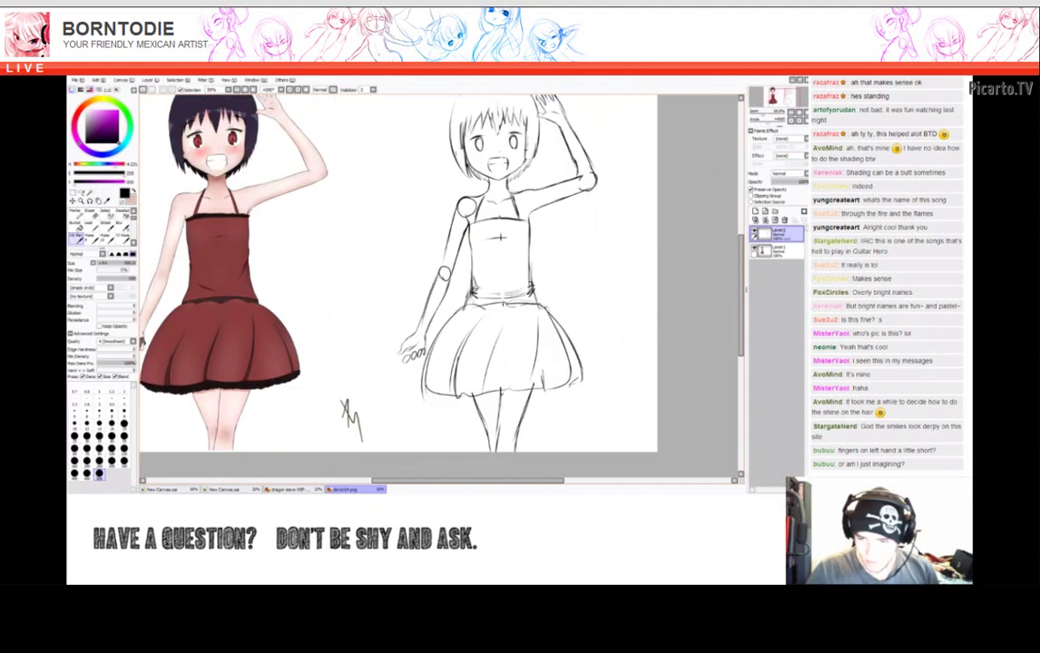
scroll(406, 286, up, 2)
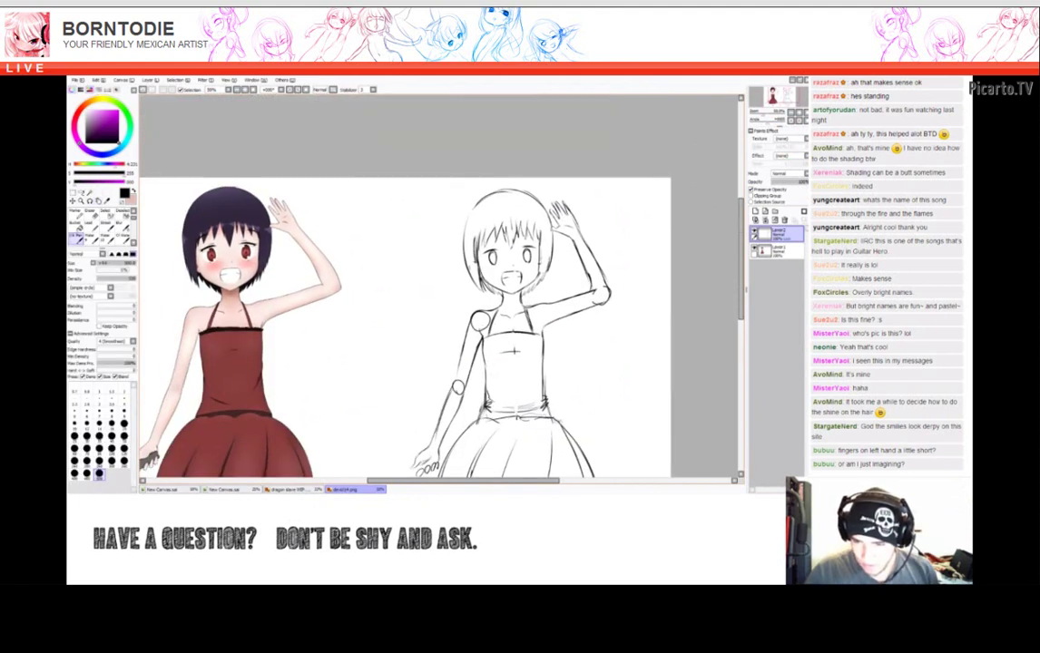
scroll(407, 285, down, 1)
scroll(406, 286, down, 1)
scroll(406, 285, up, 1)
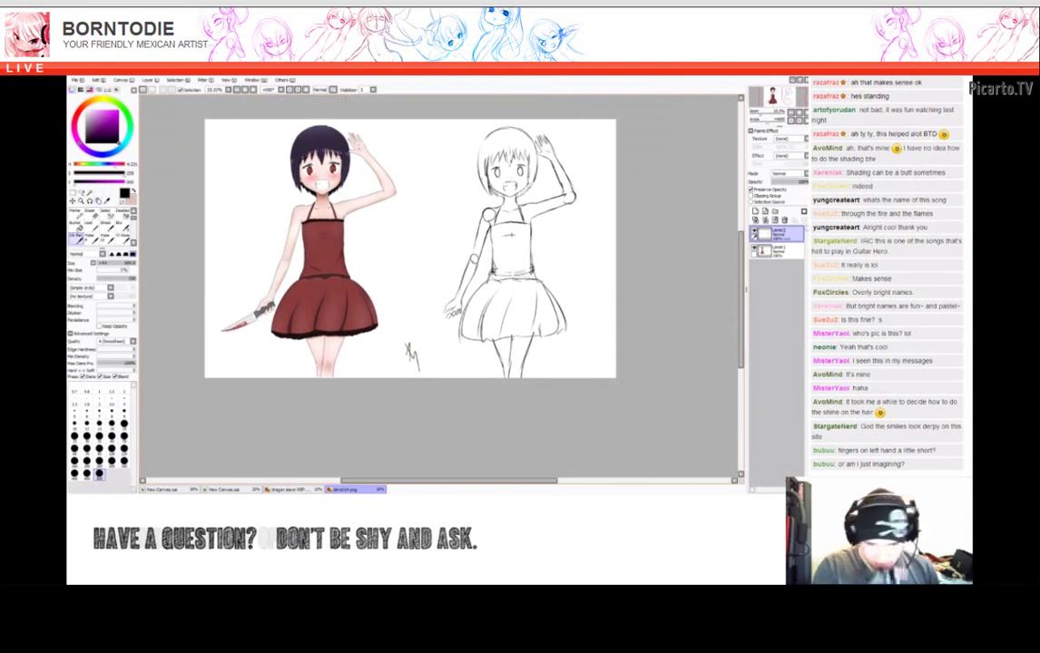
scroll(406, 286, up, 1)
scroll(406, 286, up, 1)
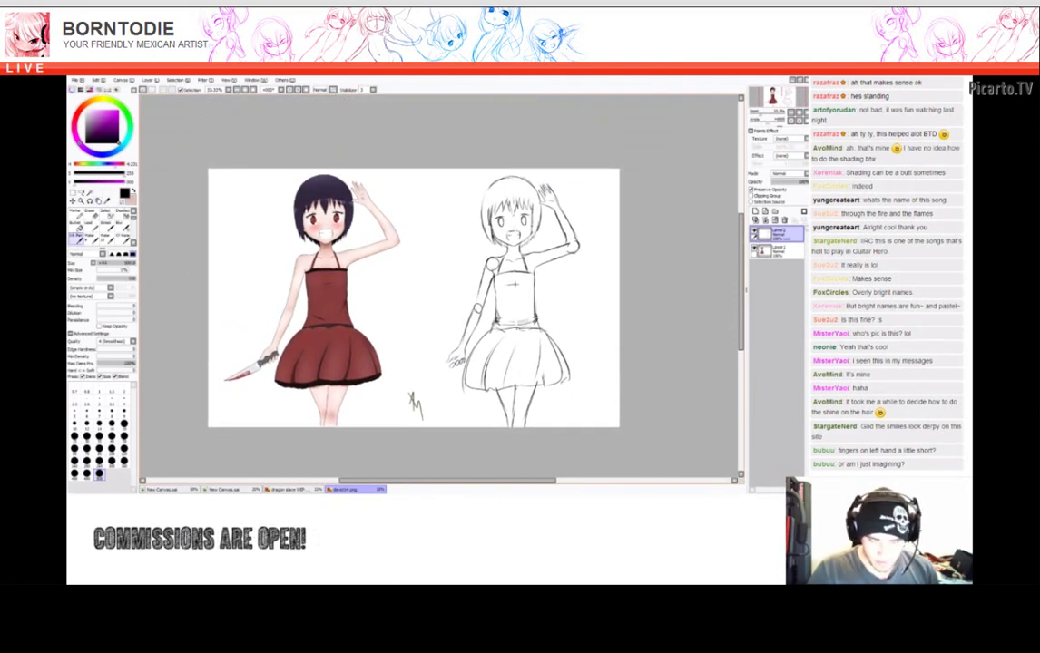
Add a new layer above the sketch and choose a dark grey colour with a small brush.
scroll(407, 286, up, 3)
scroll(407, 286, up, 1)
scroll(406, 286, down, 1)
scroll(440, 286, down, 2)
scroll(440, 286, up, 1)
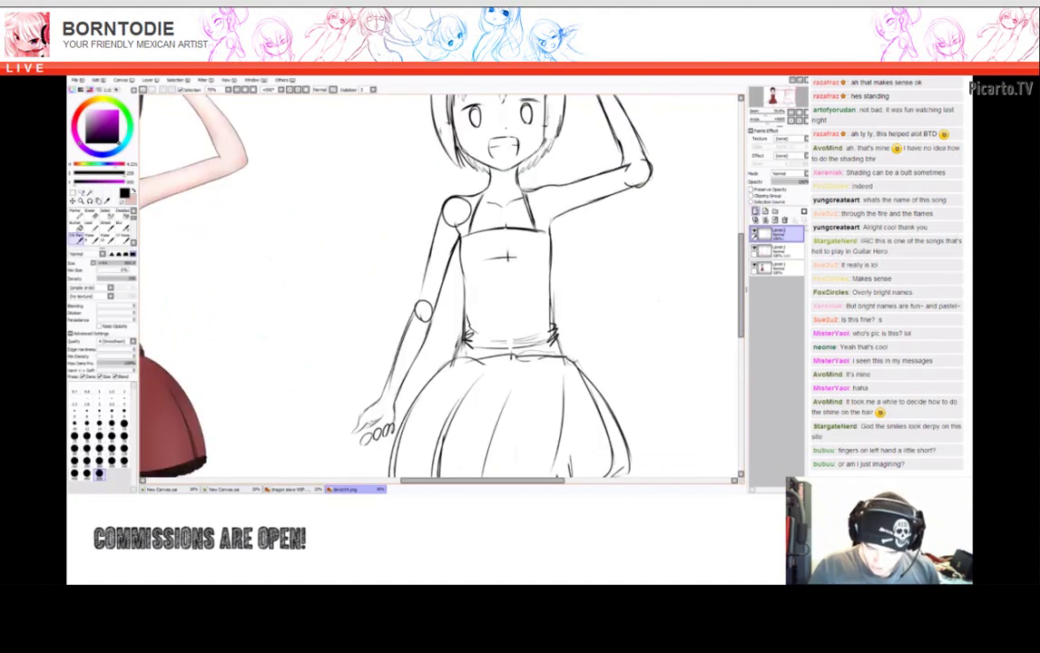
drag(508, 256, 505, 257)
key(x)
alt+click(507, 257)
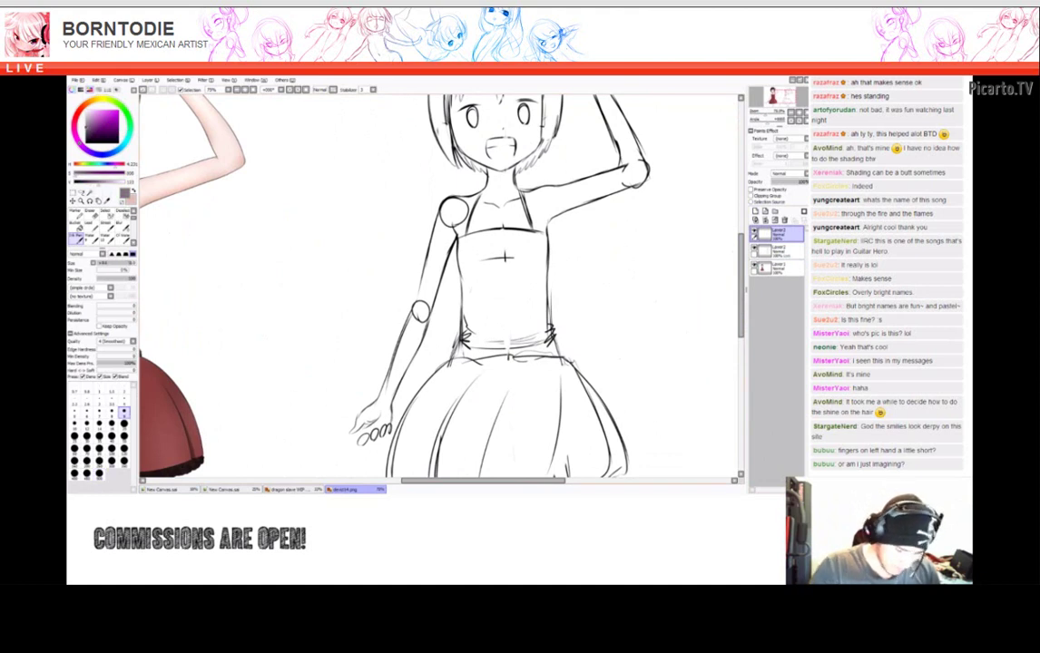
Erase the construction circles at the sketch's shoulder, lowered elbow and raised elbow on the sketch layer.
scroll(507, 257, up, 2)
drag(507, 257, 543, 219)
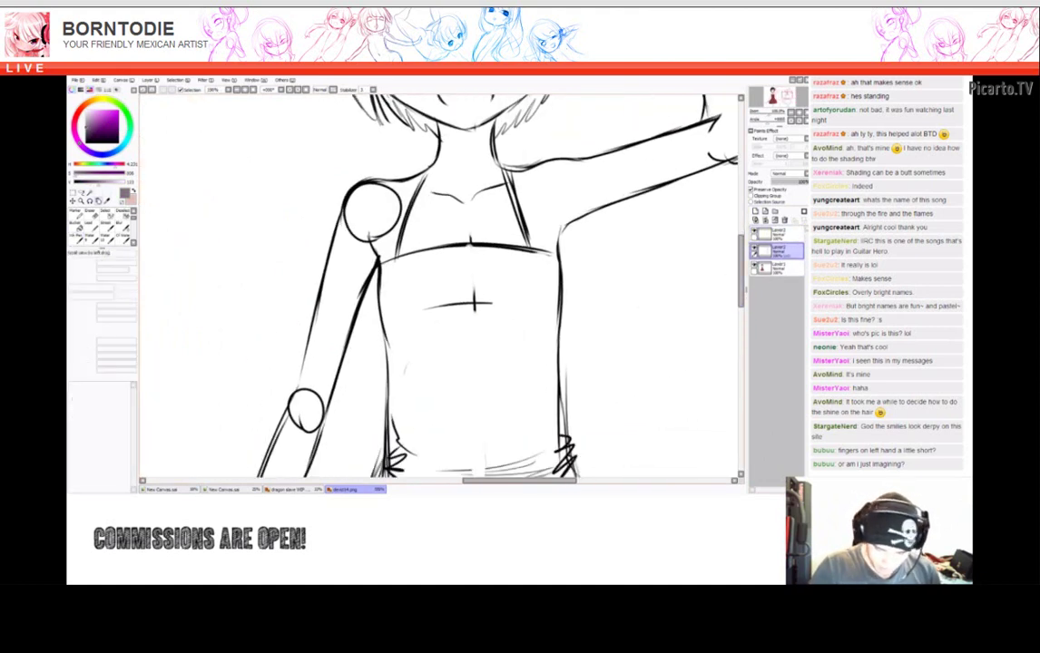
key(e)
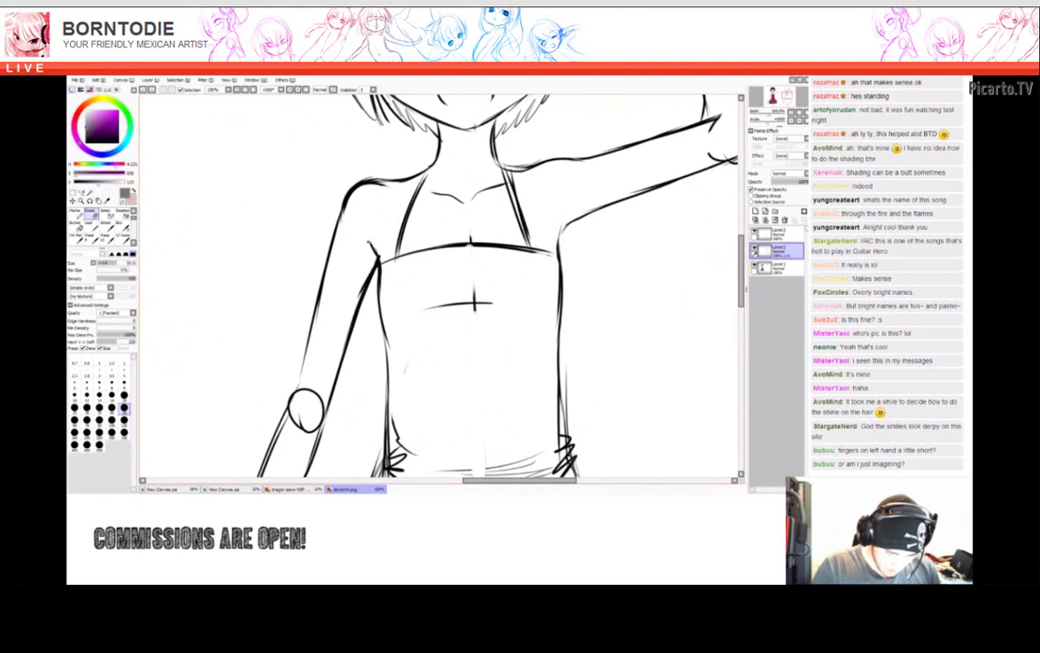
drag(507, 257, 536, 143)
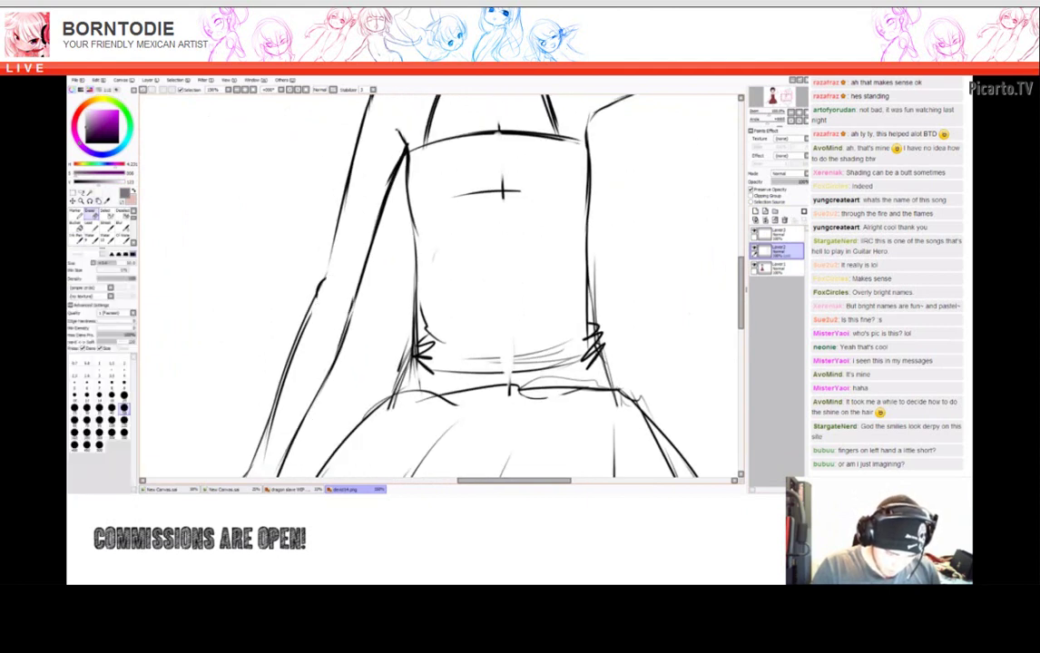
drag(507, 257, 336, 472)
drag(507, 257, 493, 293)
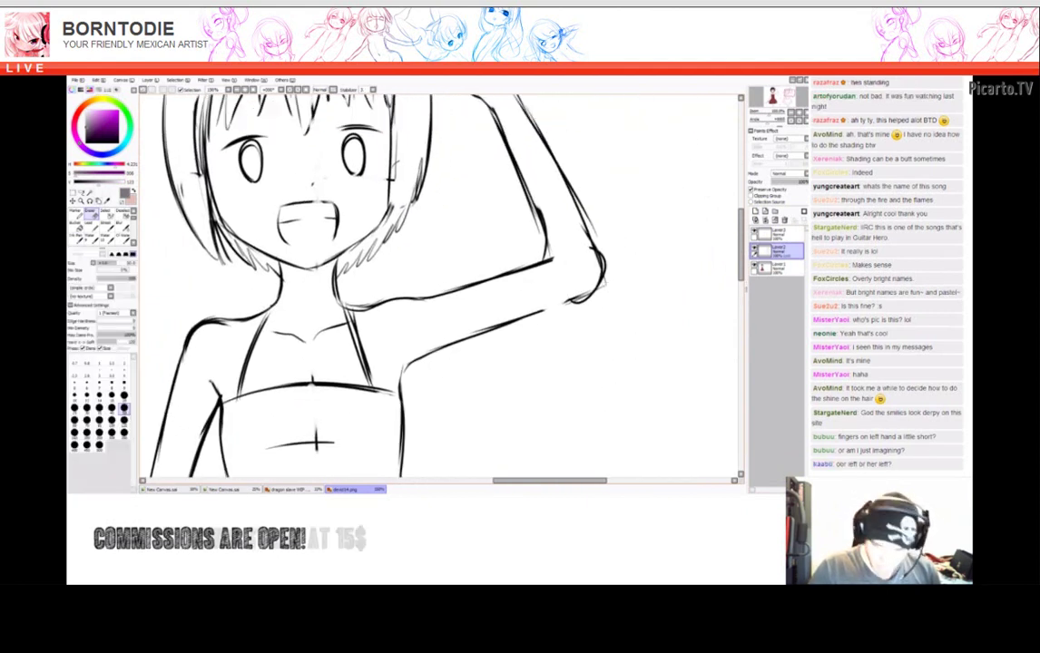
scroll(435, 288, down, 2)
Try a grey stroke across the neck of the original picture on the new layer and undo it.
drag(171, 441, 461, 364)
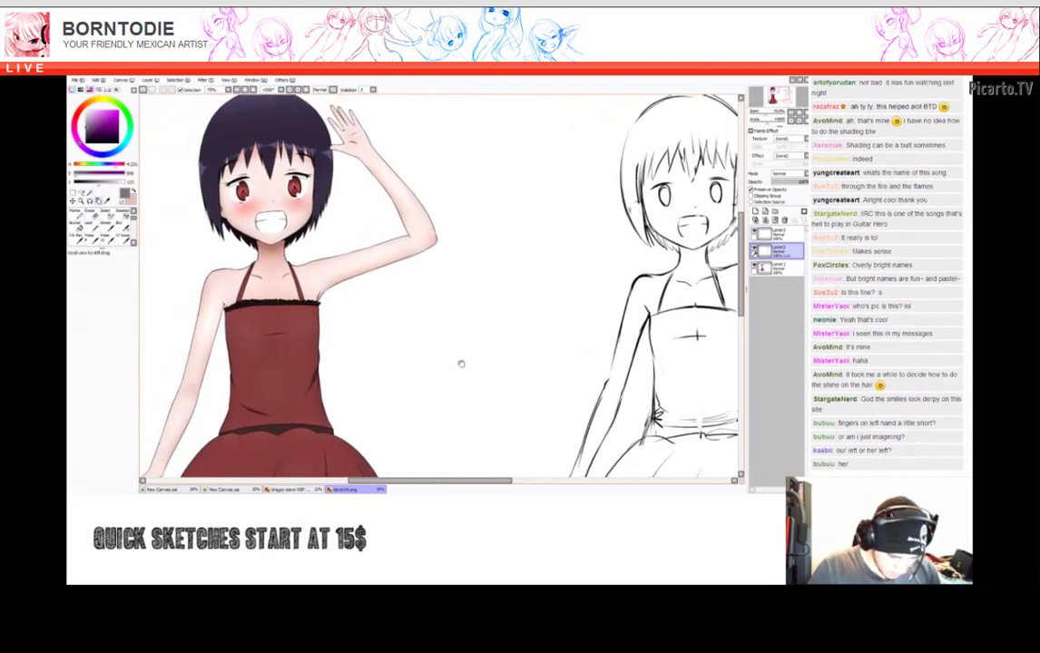
scroll(461, 364, up, 3)
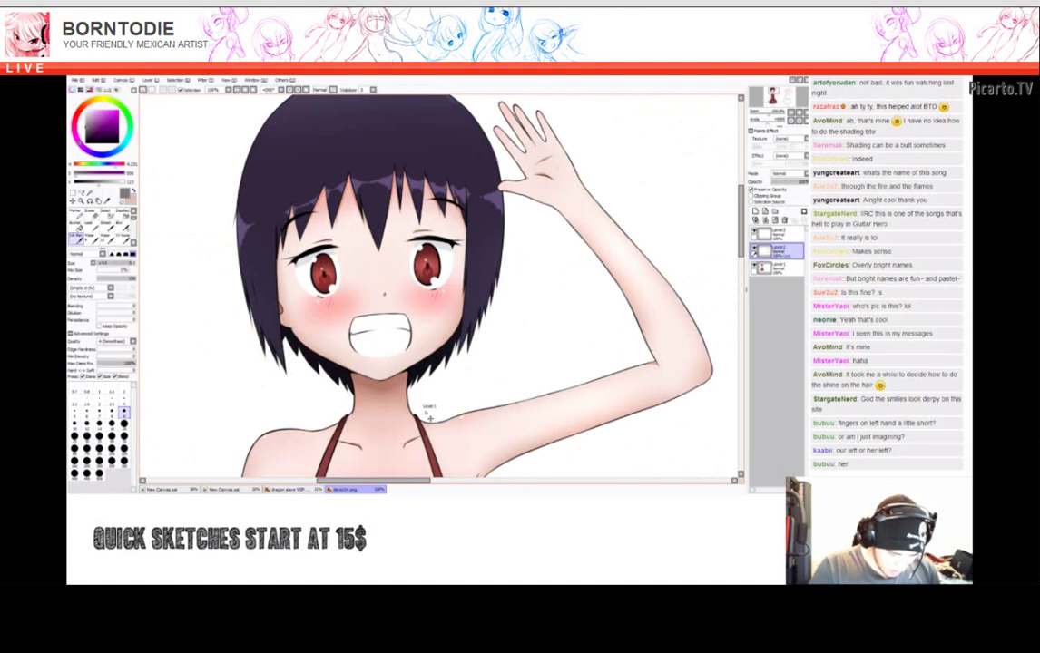
scroll(483, 410, down, 2)
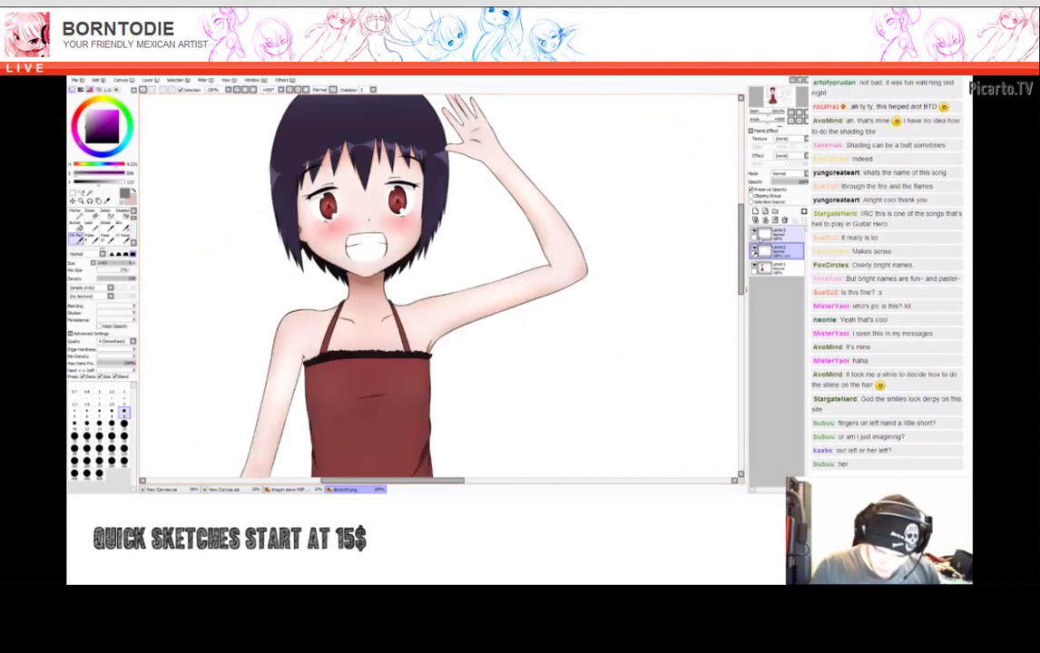
key(Up)
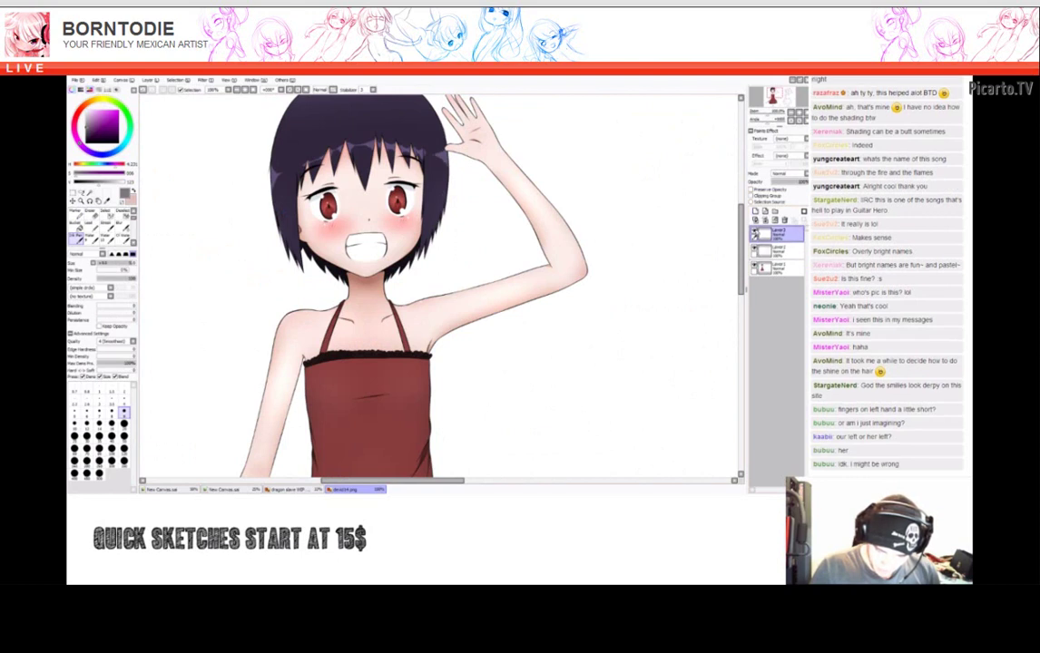
mouse_move(400, 272)
mouse_down()
mouse_move(390, 268)
mouse_move(381, 295)
mouse_up()
key(ctrl+z)
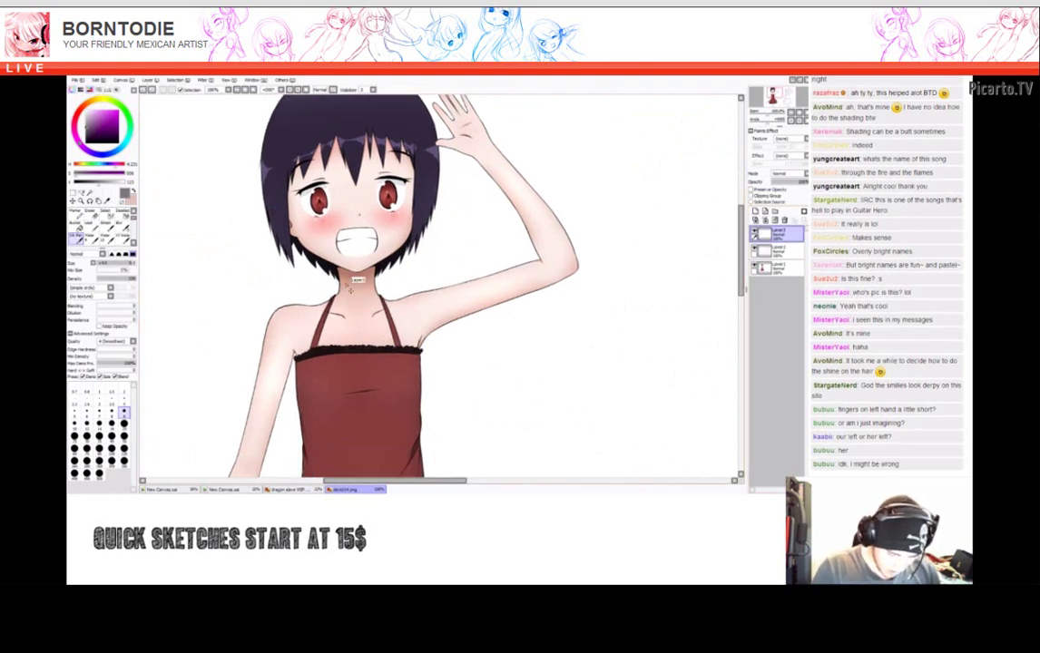
Try several grey strokes around the waist and skirt of the original picture, undoing each one.
mouse_move(317, 254)
mouse_down()
mouse_move(287, 188)
mouse_move(217, 195)
mouse_move(381, 299)
mouse_move(506, 402)
mouse_move(491, 313)
mouse_up()
scroll(492, 313, up, 3)
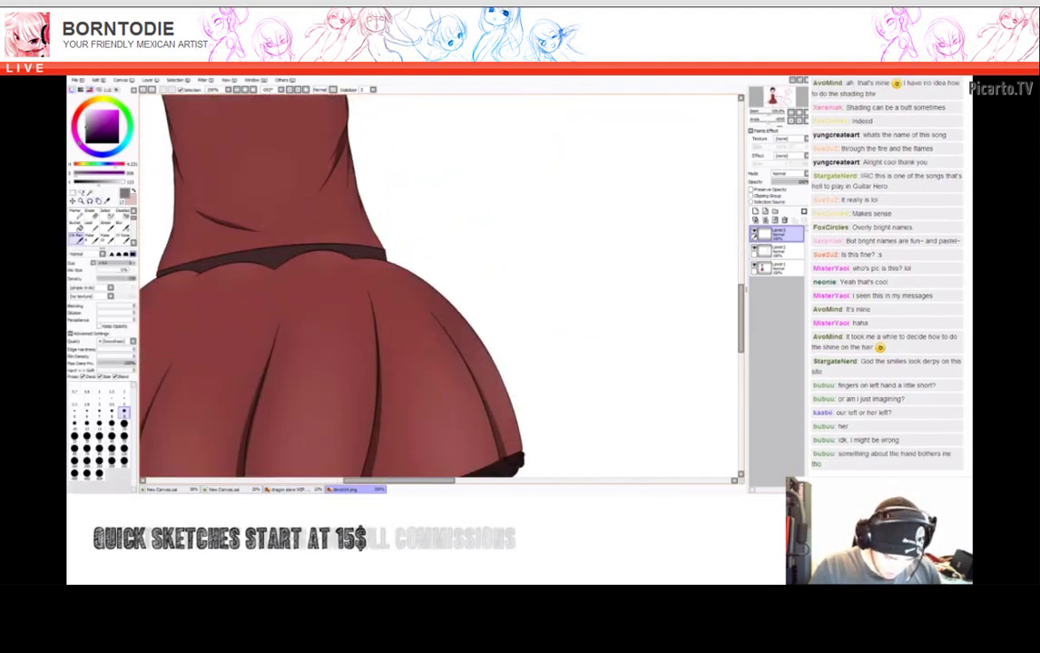
scroll(492, 313, up, 2)
drag(318, 312, 277, 299)
key(ctrl+z)
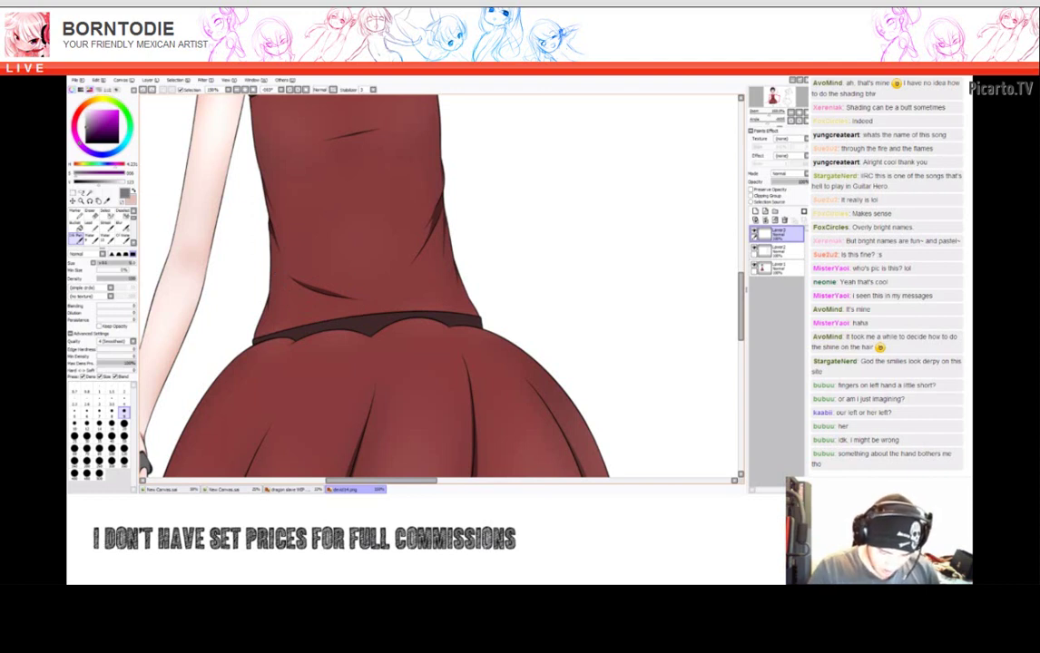
scroll(529, 295, down, 5)
drag(262, 145, 238, 345)
key(ctrl+z)
drag(265, 174, 241, 358)
key(ctrl+z)
drag(270, 176, 240, 361)
key(ctrl+z)
drag(226, 250, 256, 356)
key(ctrl+z)
Examine the original picture from the knife hand and skirt up to the torso, shoulders and face.
scroll(436, 286, down, 2)
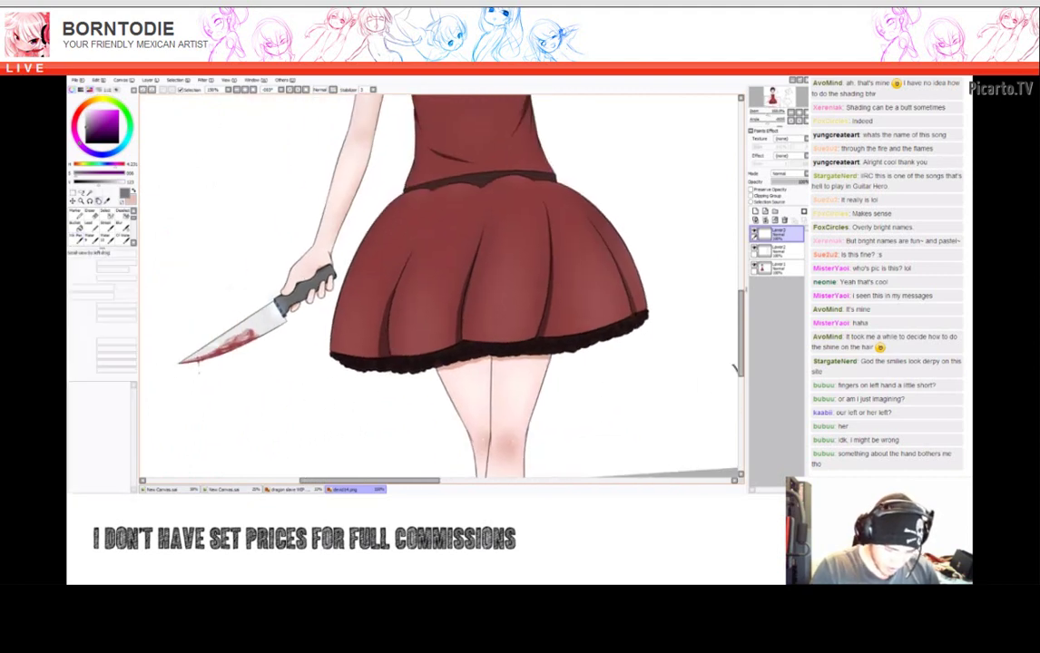
scroll(272, 272, up, 3)
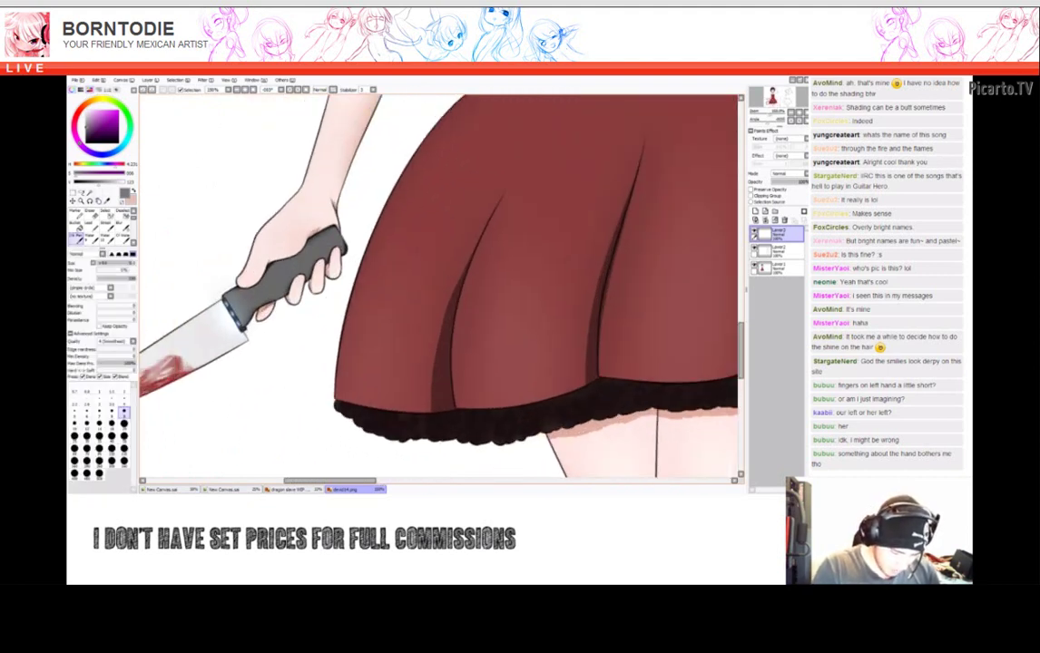
scroll(435, 286, up, 1)
scroll(435, 286, left, 1)
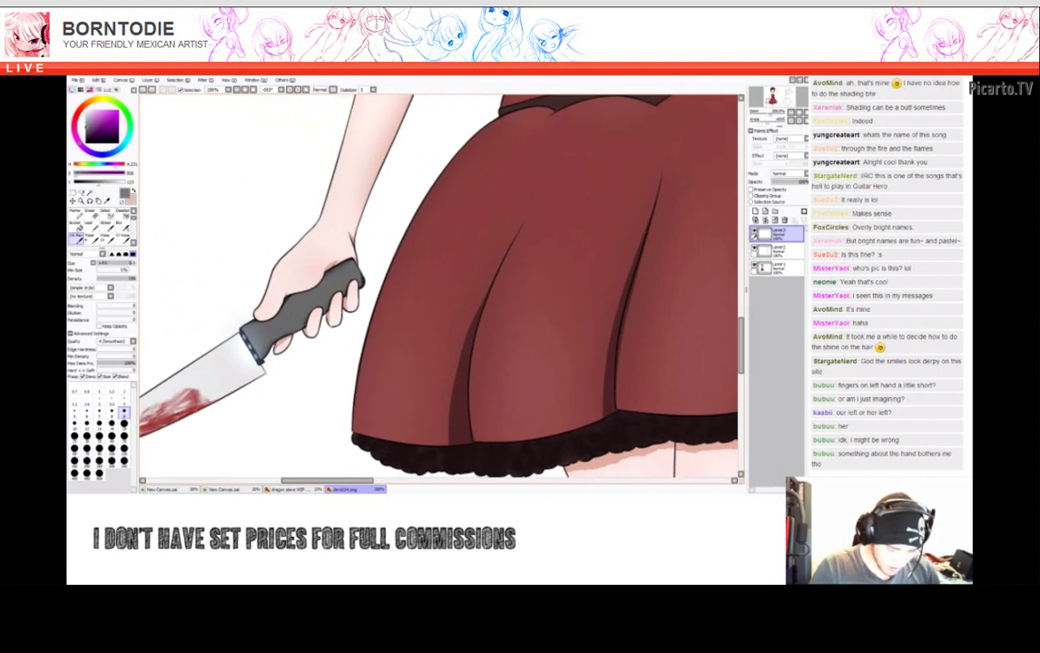
scroll(435, 285, up, 5)
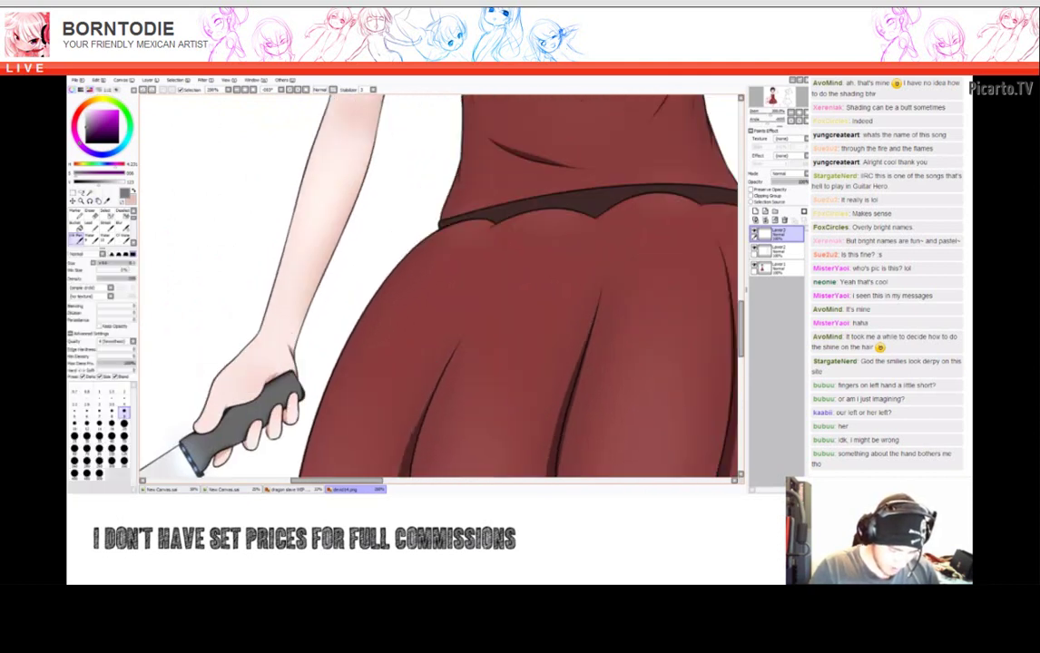
scroll(439, 364, up, 7)
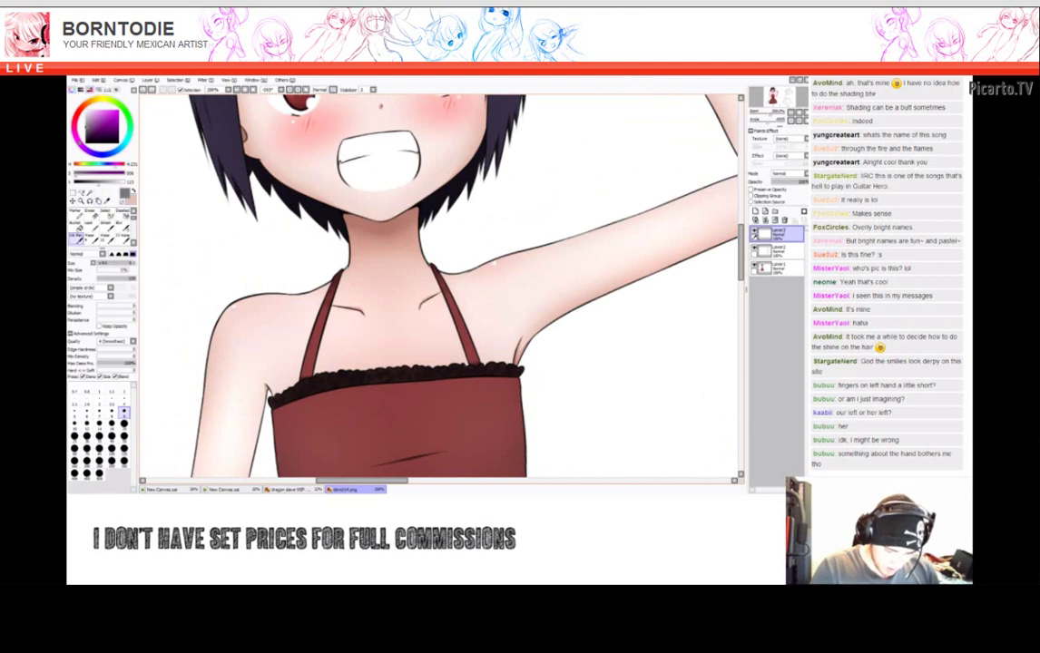
scroll(439, 363, up, 5)
key(n)
scroll(439, 364, up, 4)
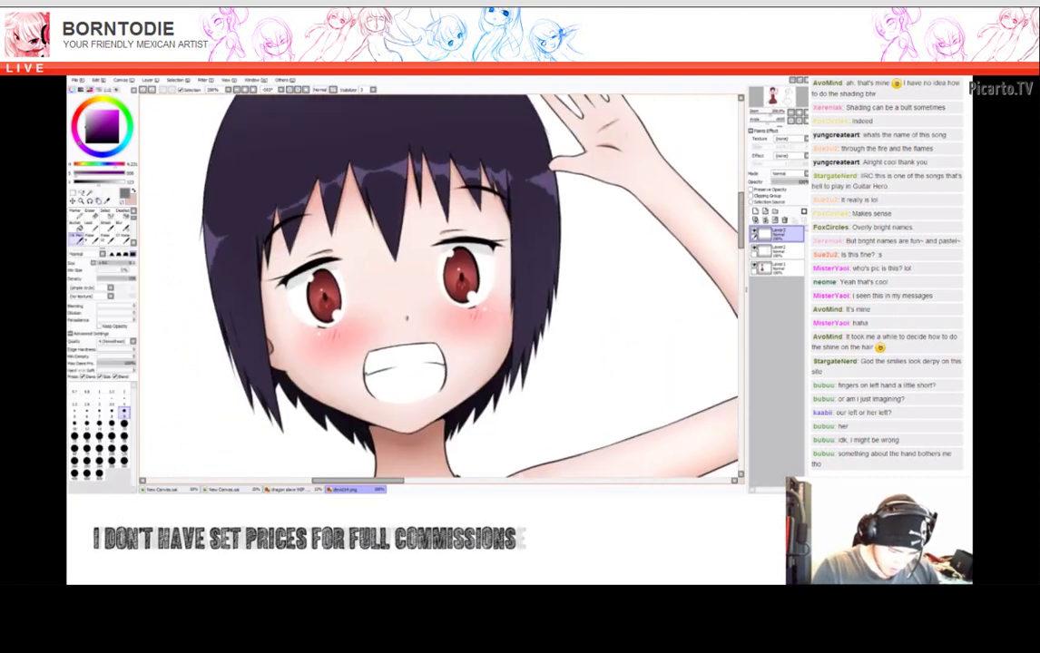
scroll(439, 286, down, 3)
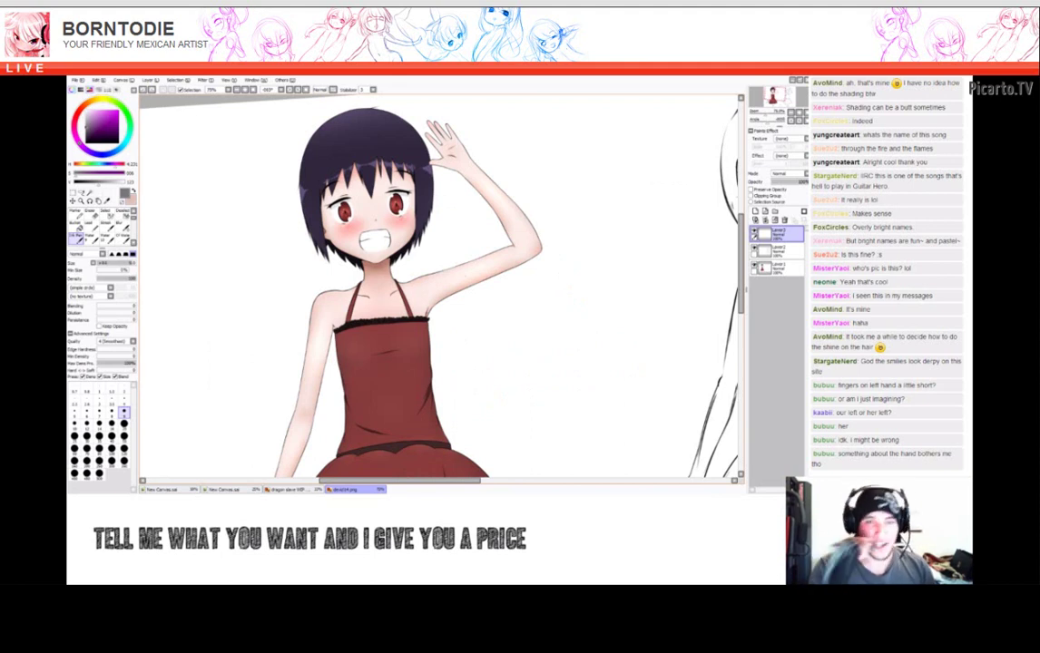
Place the new layer beneath the sketch and draw a curved grey shadow edge across the neck below the chin.
scroll(444, 349, up, 2)
drag(444, 348, 443, 348)
key(Delete)
scroll(444, 286, up, 2)
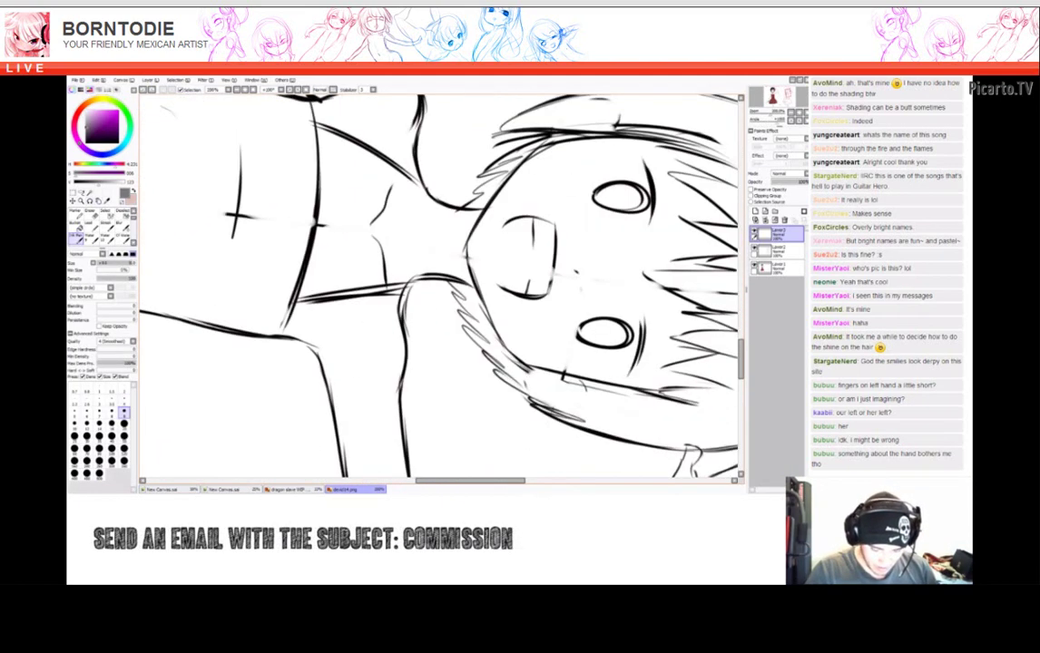
key(Delete)
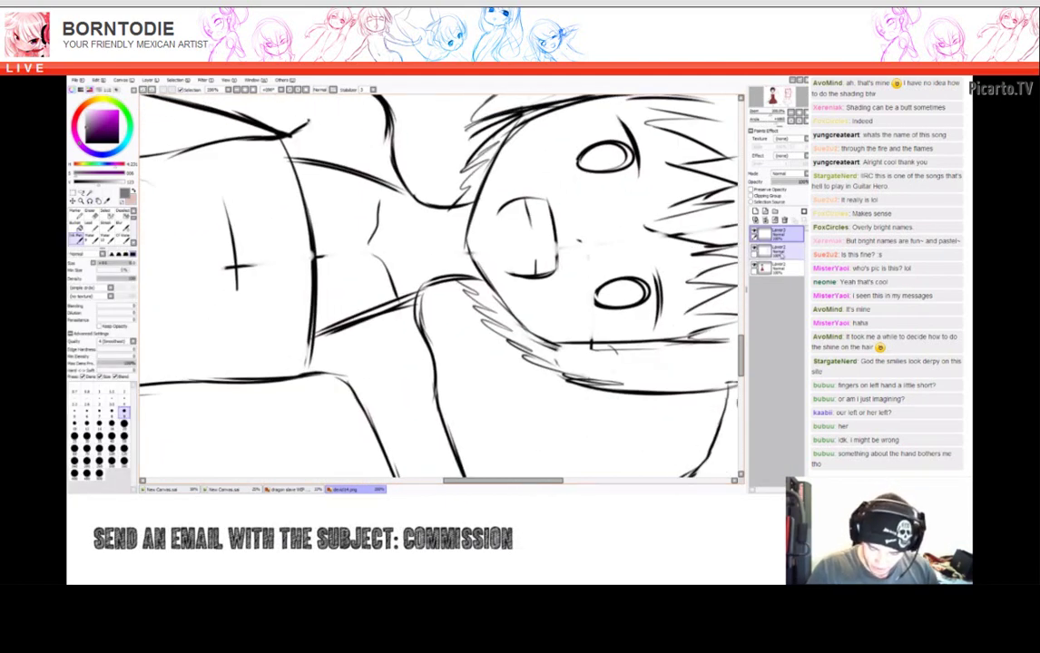
drag(440, 211, 452, 266)
key(ctrl+z)
key(ctrl+z)
drag(440, 211, 452, 265)
Fill the area between the curved edge and the chin with grey as the neck shadow.
click(81, 203)
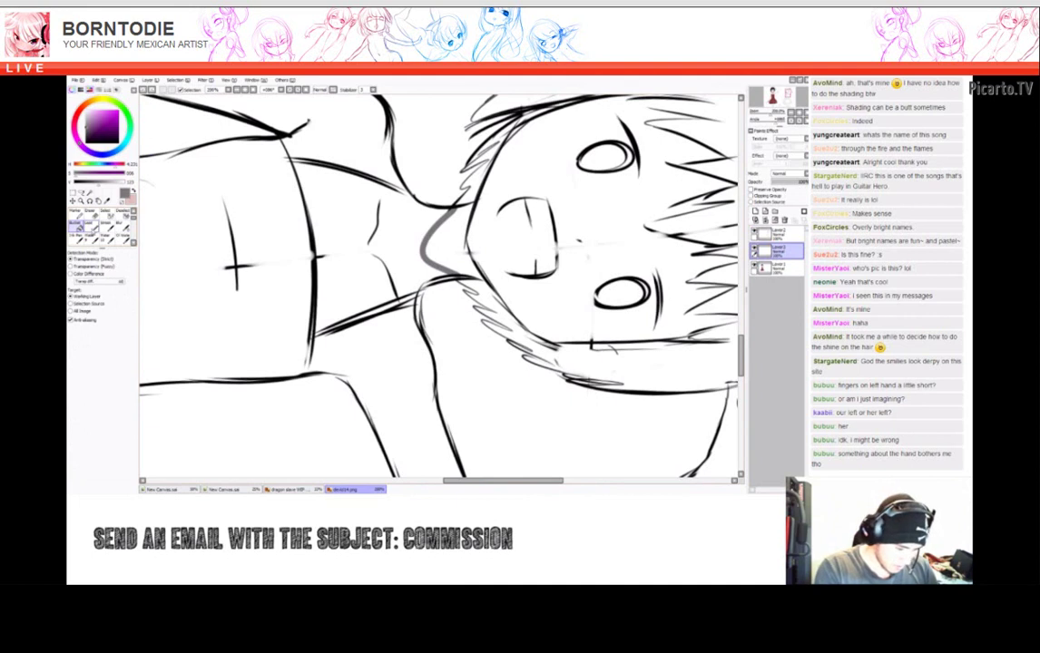
click(428, 238)
click(77, 235)
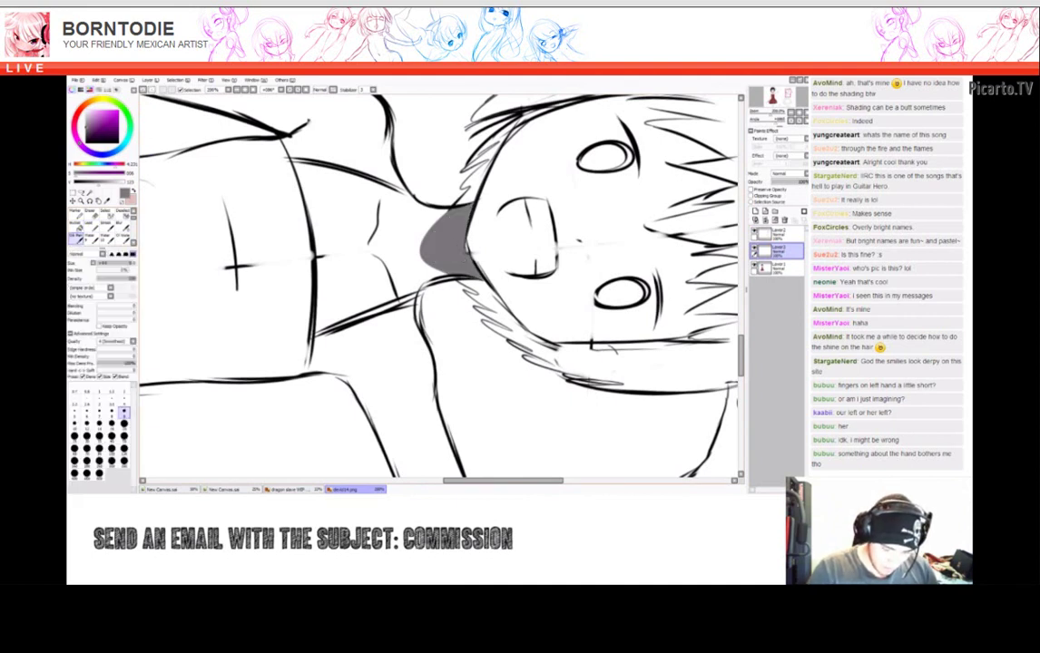
Shade the upper eyelashes of both eyes of the sketch in grey.
key(Home)
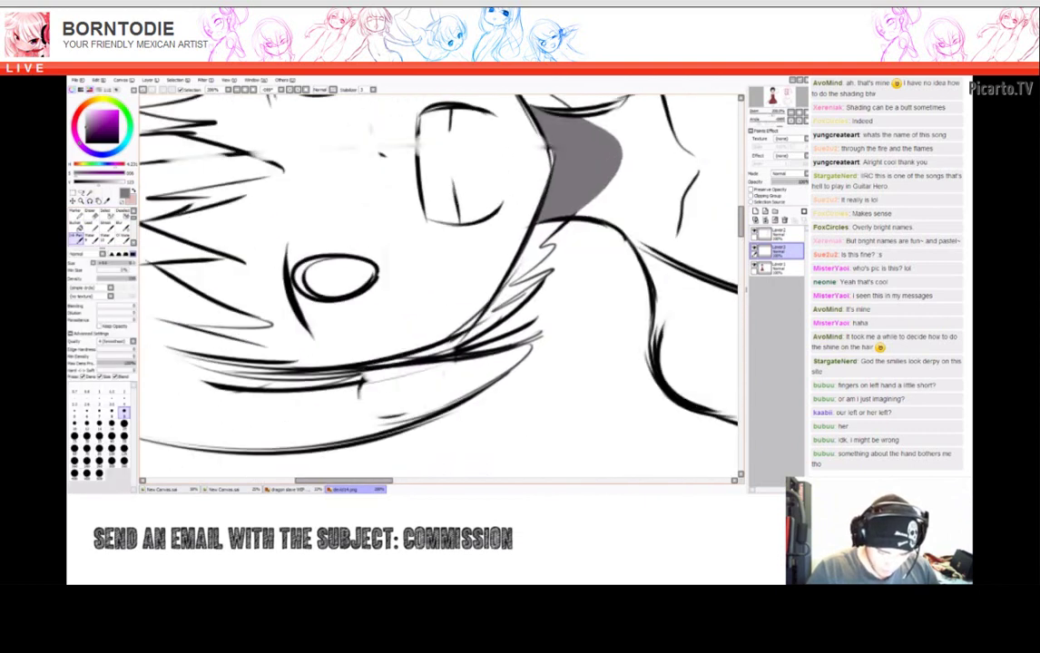
key(Delete)
key(Delete)
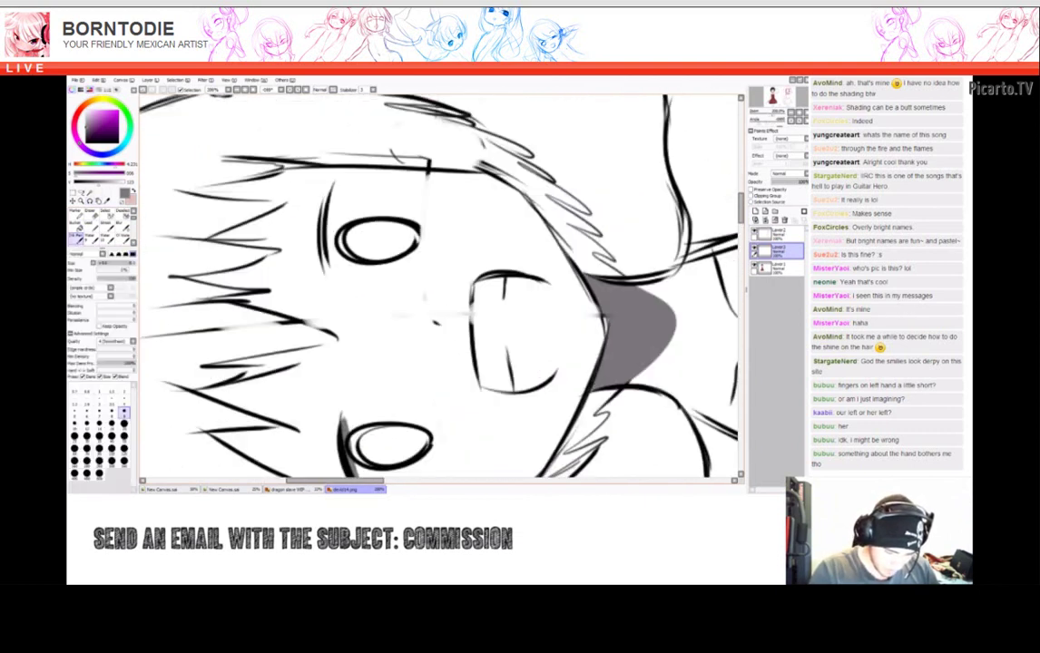
drag(229, 452, 304, 368)
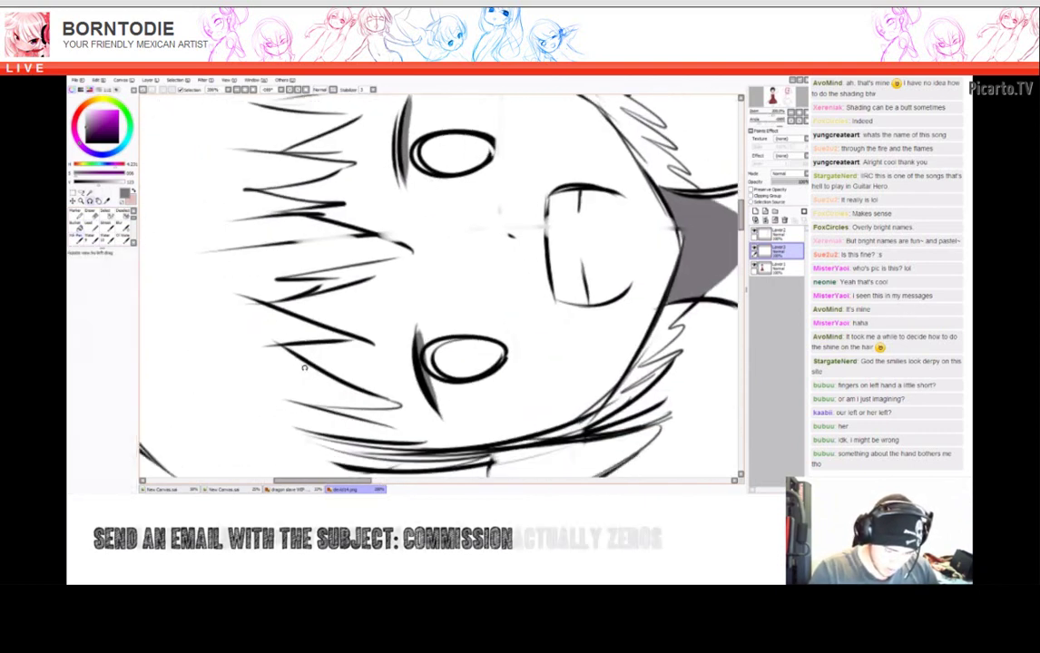
Switch to black and draw a curved eyebrow above each eye on the sketch layer.
key(Home)
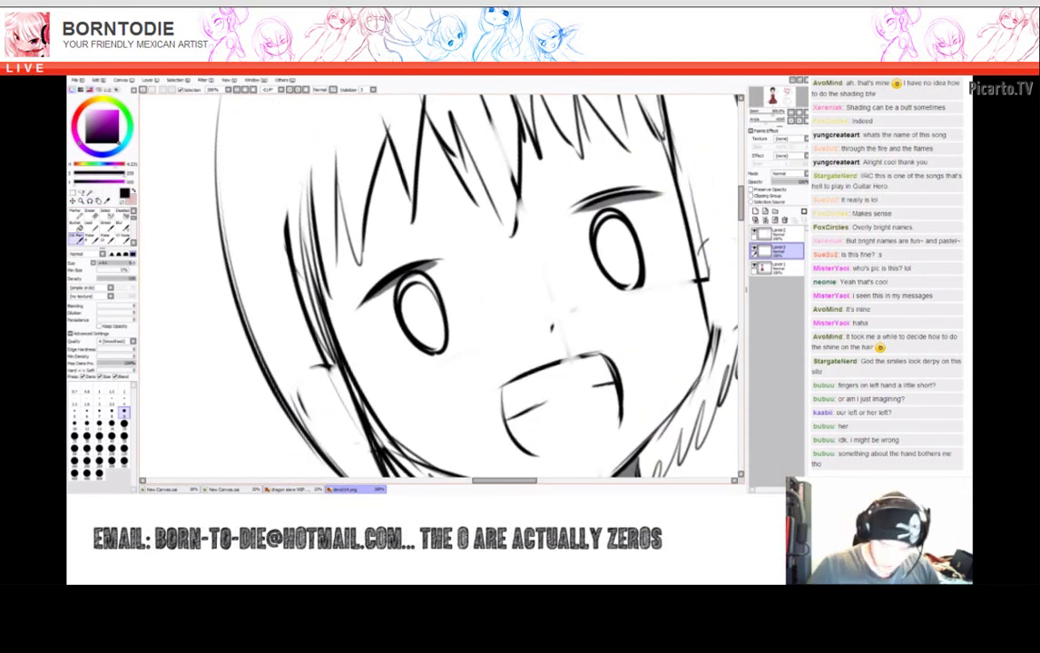
key(Delete)
key(Delete)
key(Delete)
key(Delete)
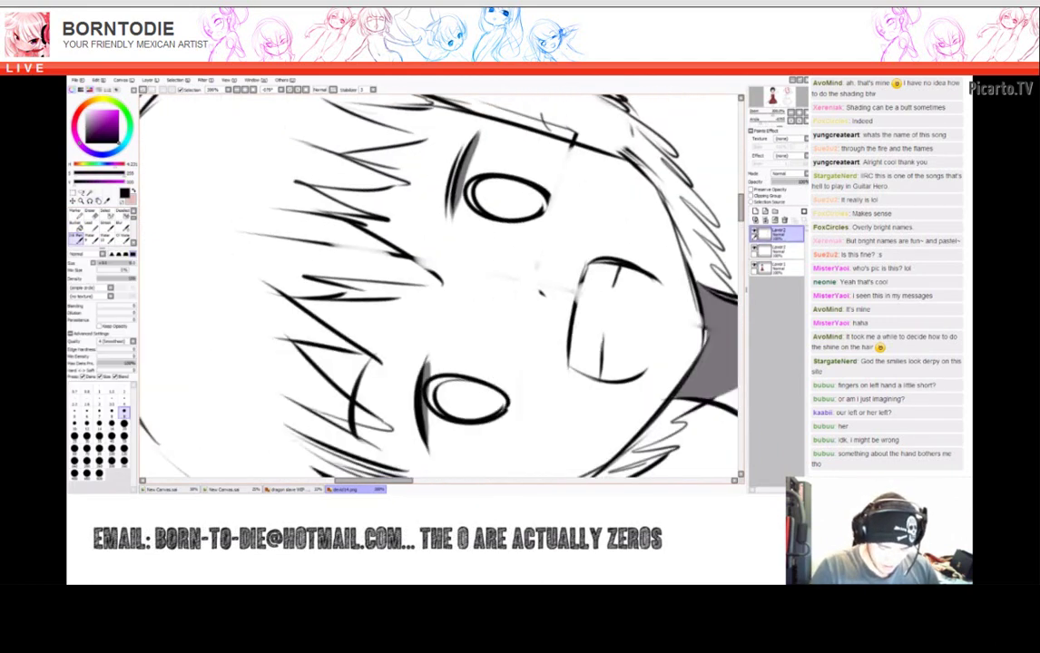
key(End)
key(End)
key(End)
key(End)
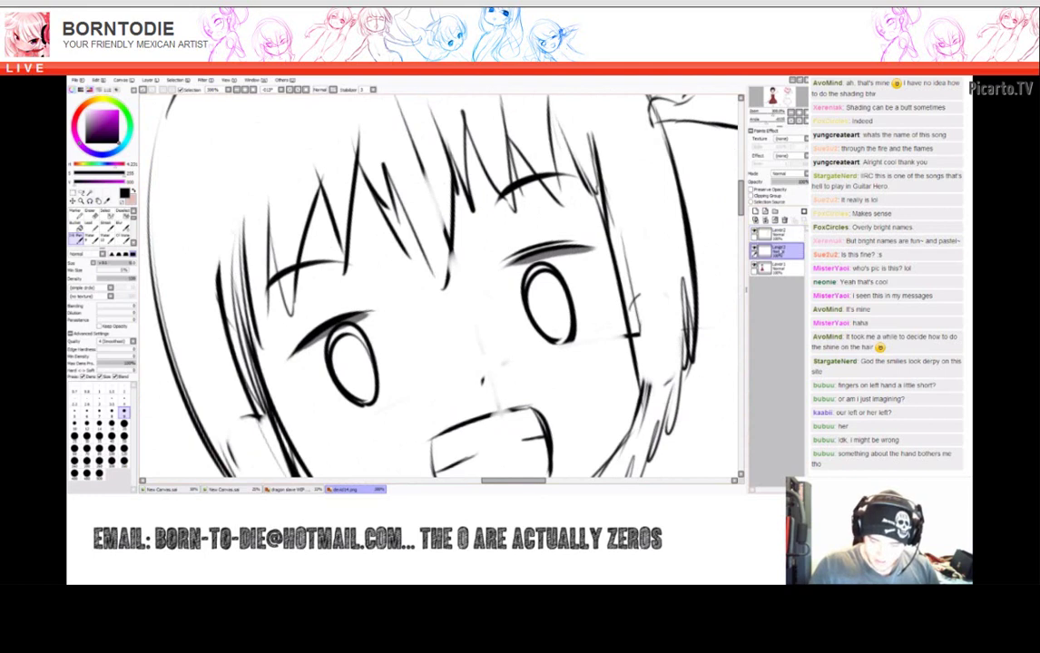
scroll(436, 281, down, 5)
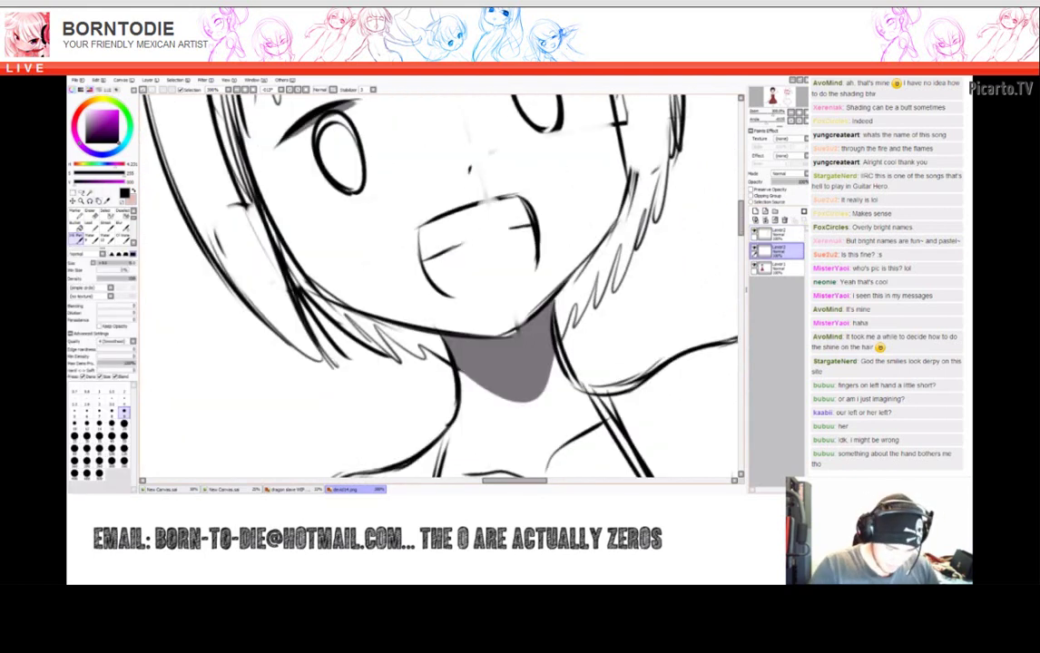
Pick the neck shadow's grey and shade along the edges of the bangs on the layer beneath the sketch.
click(107, 201)
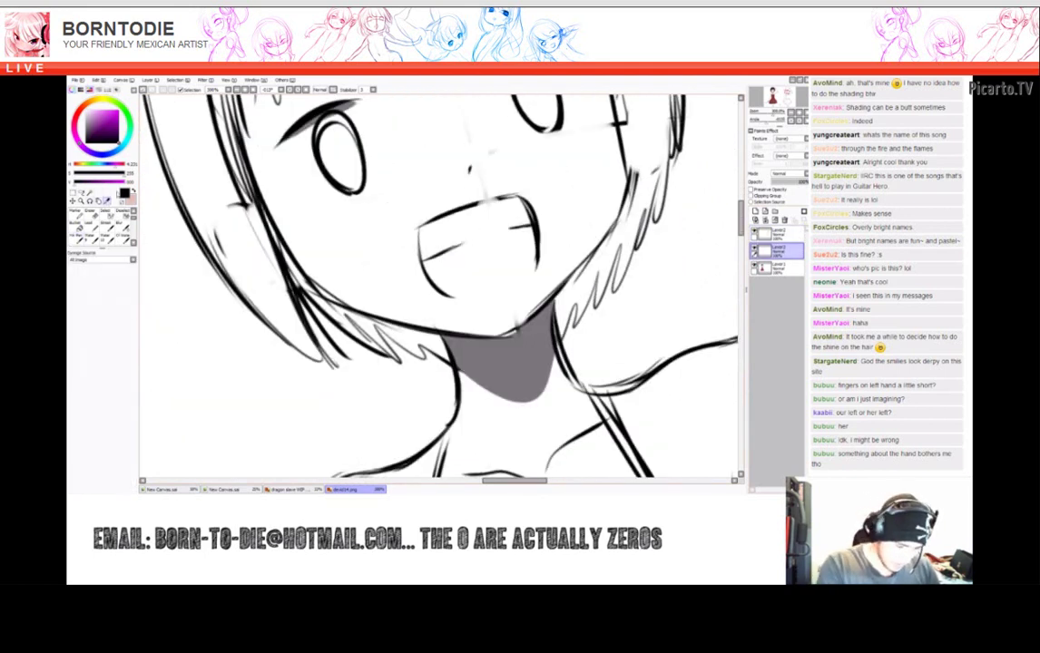
scroll(435, 281, up, 2)
key(Delete)
key(Delete)
key(Delete)
key(Delete)
key(Delete)
key(Delete)
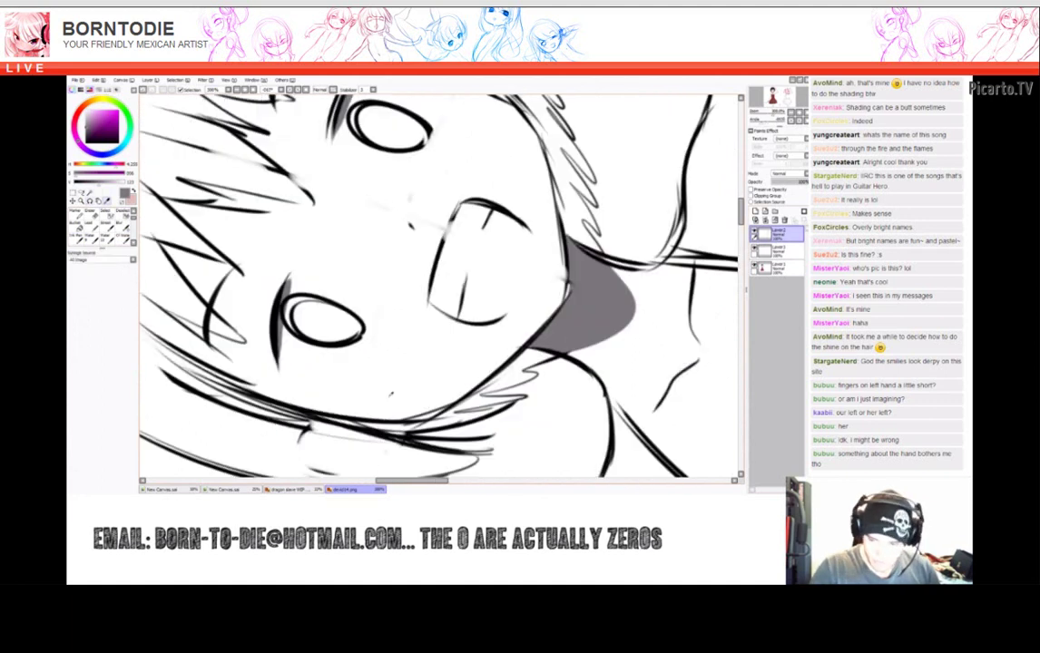
key(n)
key(End)
key(End)
key(End)
key(End)
key(End)
key(End)
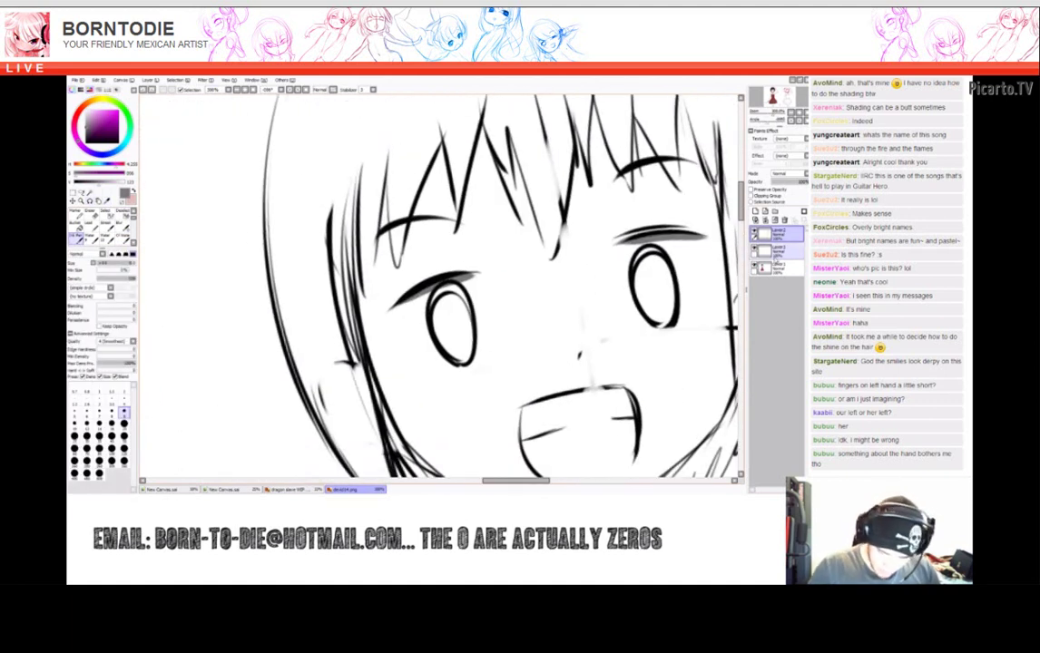
click(775, 250)
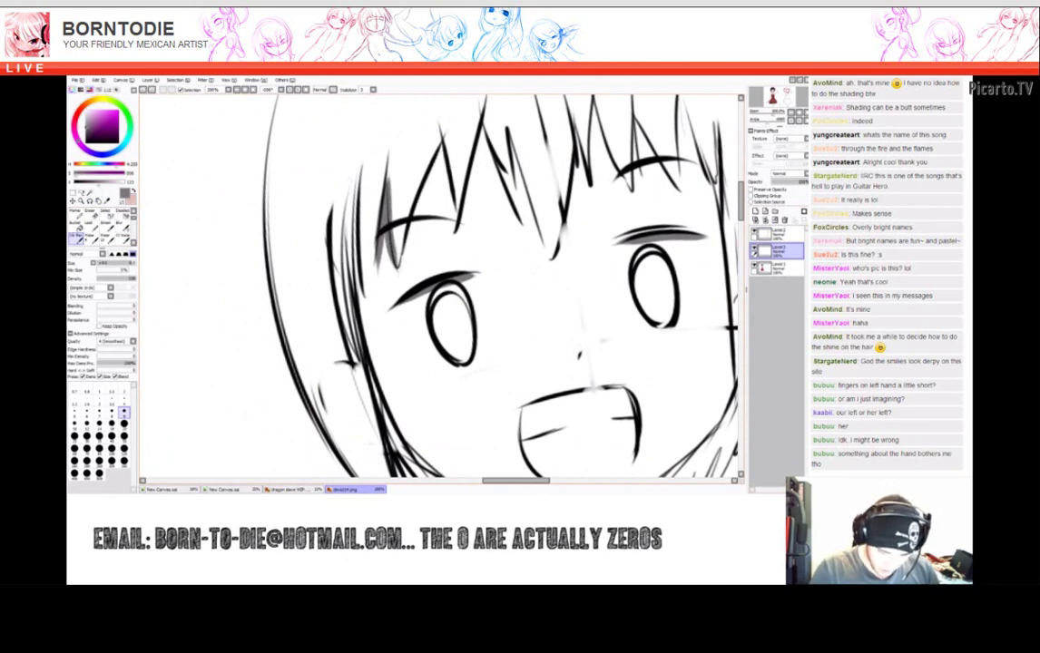
scroll(440, 286, up, 1)
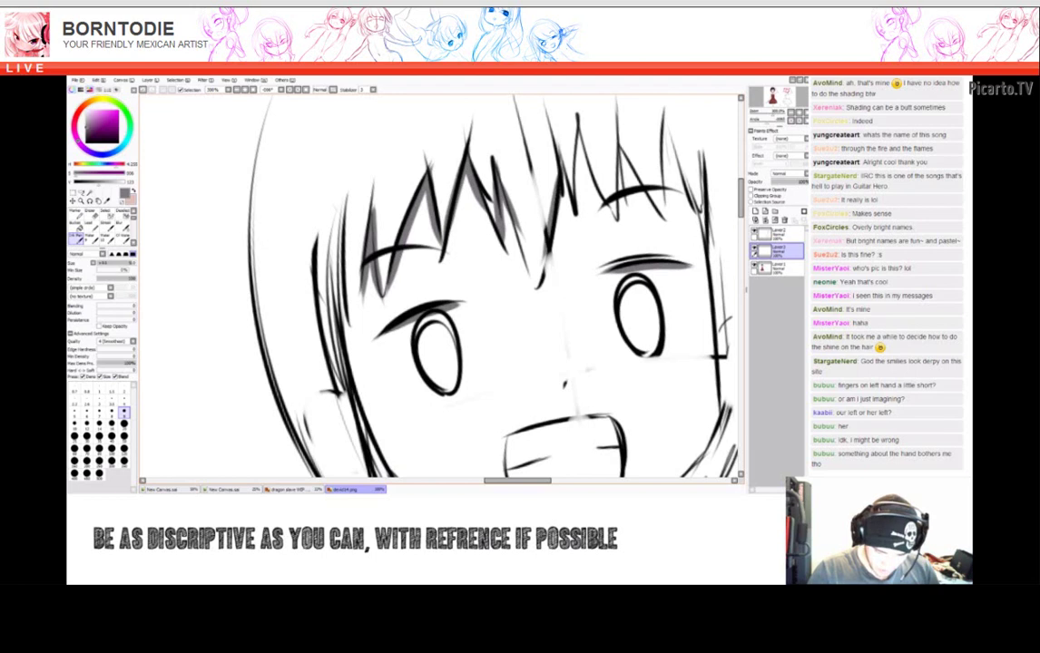
scroll(440, 286, right, 2)
drag(497, 161, 514, 254)
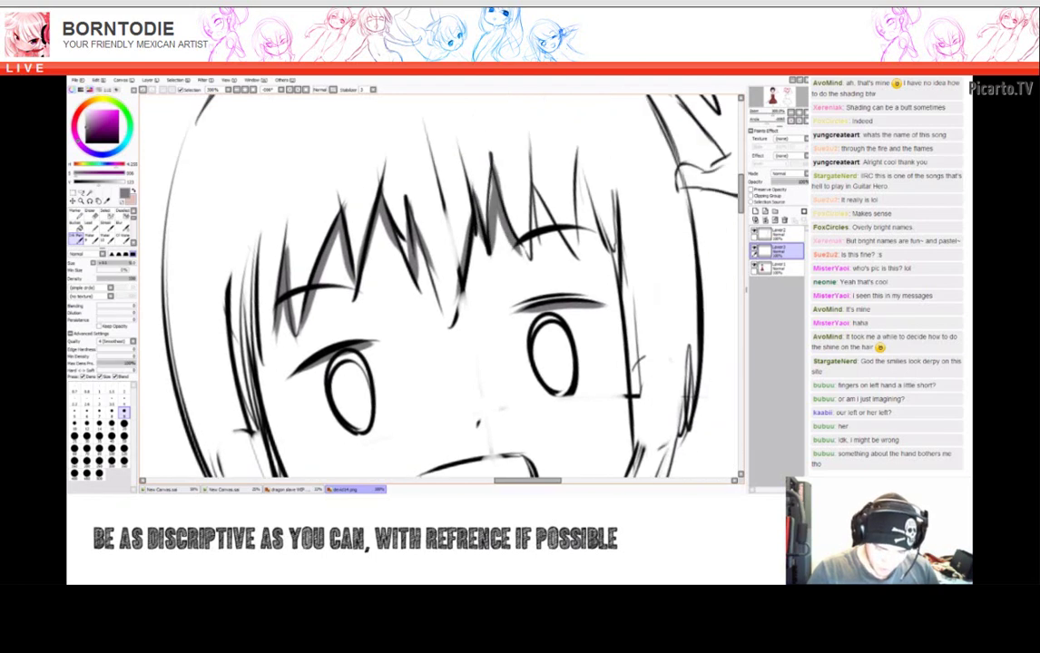
Examine the hair, face and neck of the original coloured picture as reference for the sketch's shading.
key(minus)
key(minus)
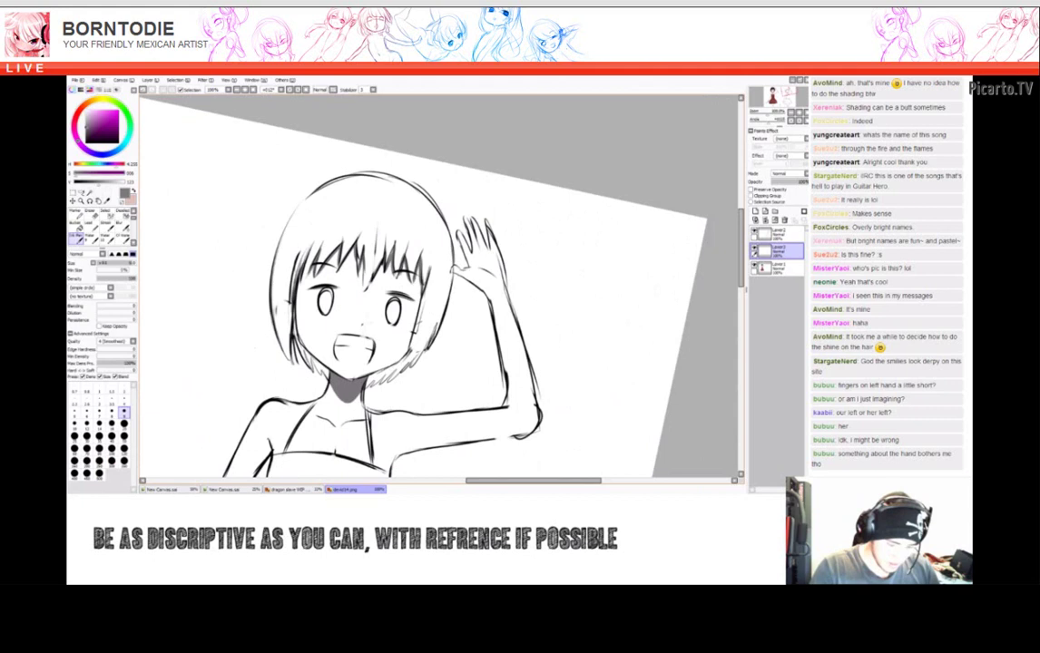
scroll(440, 286, left, 5)
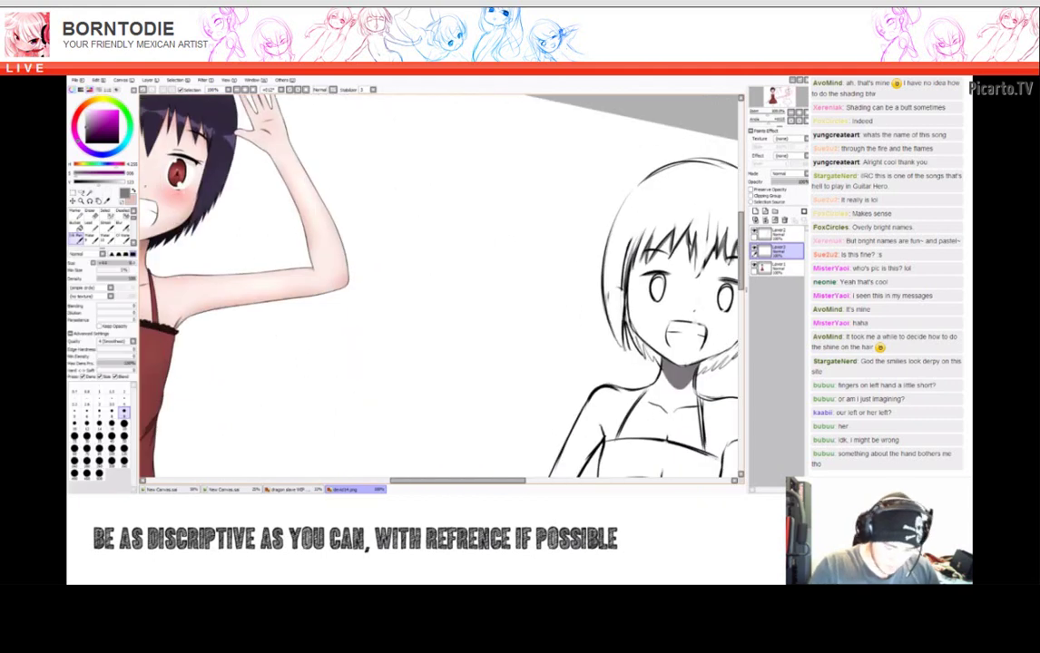
key(End)
key(End)
key(plus)
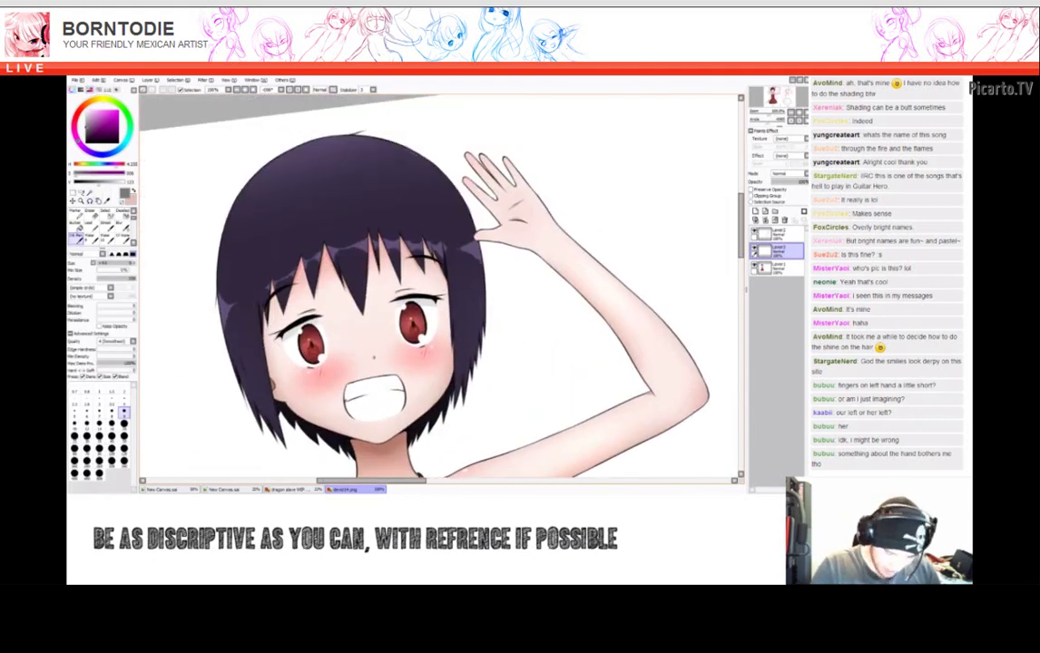
key(Home)
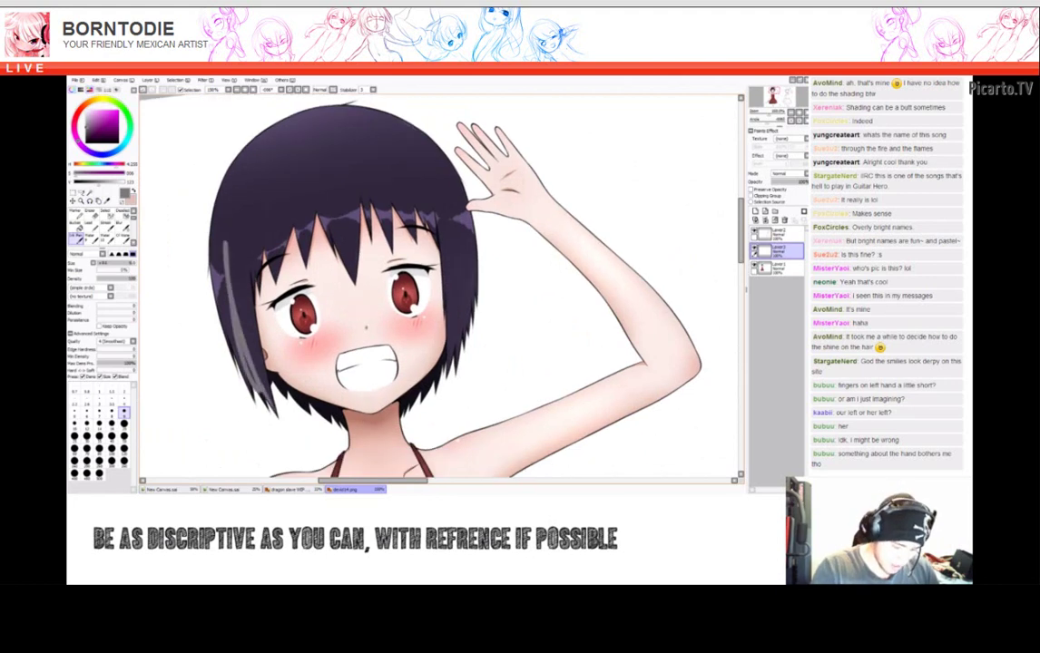
scroll(633, 364, down, 4)
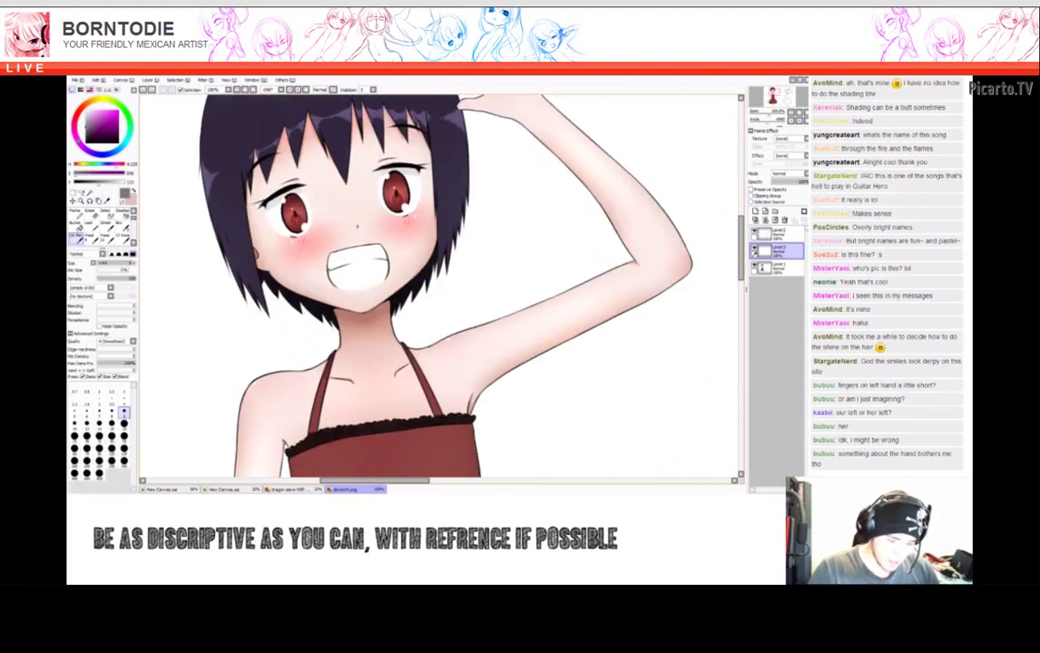
scroll(624, 358, down, 5)
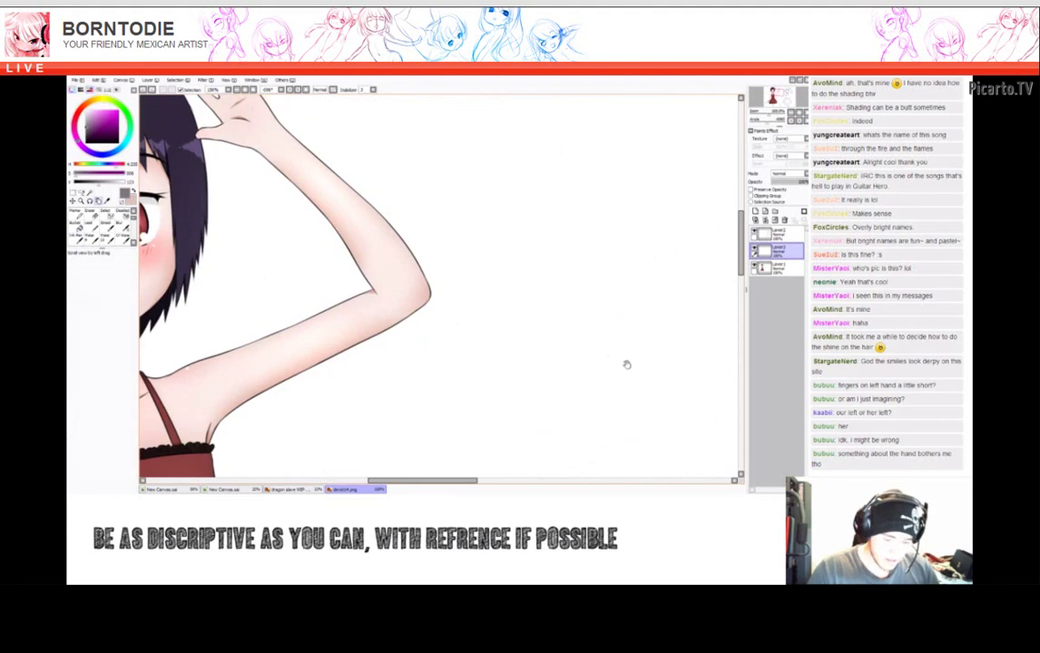
Shade the inner hair below the jaw in grey on both sides of the sketch's neck.
scroll(502, 396, up, 2)
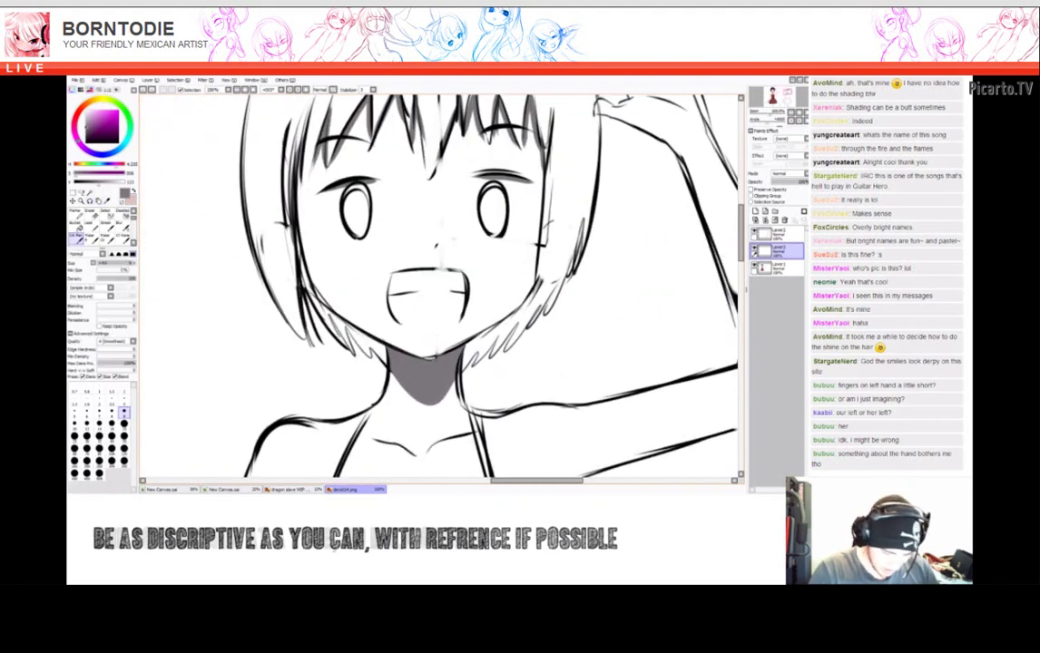
key(Delete)
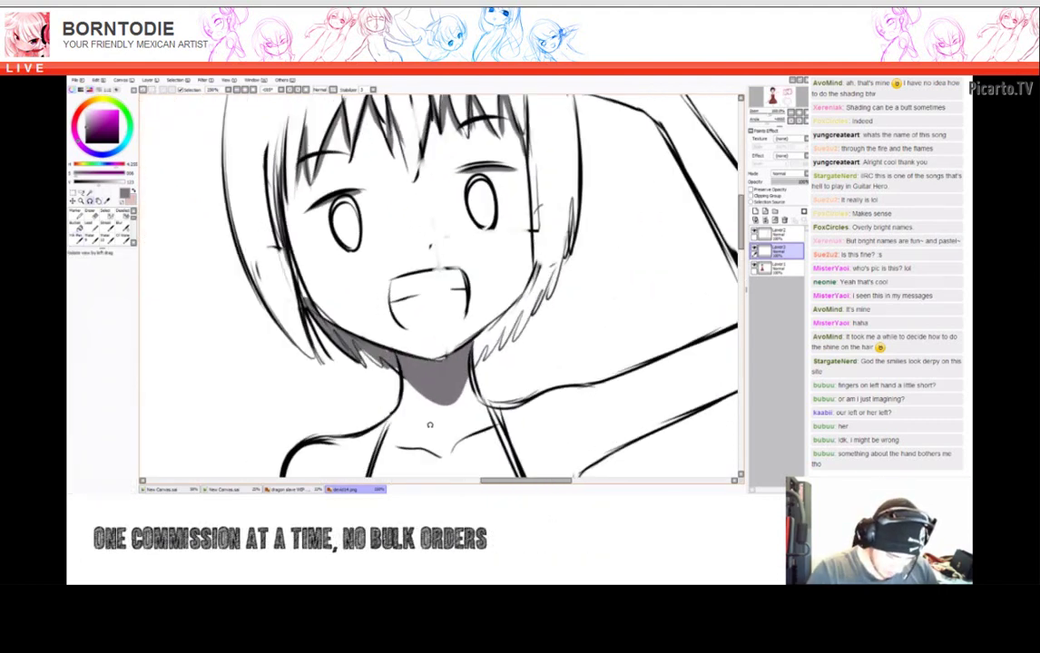
mouse_move(472, 227)
mouse_down()
mouse_move(453, 308)
mouse_move(472, 277)
mouse_up()
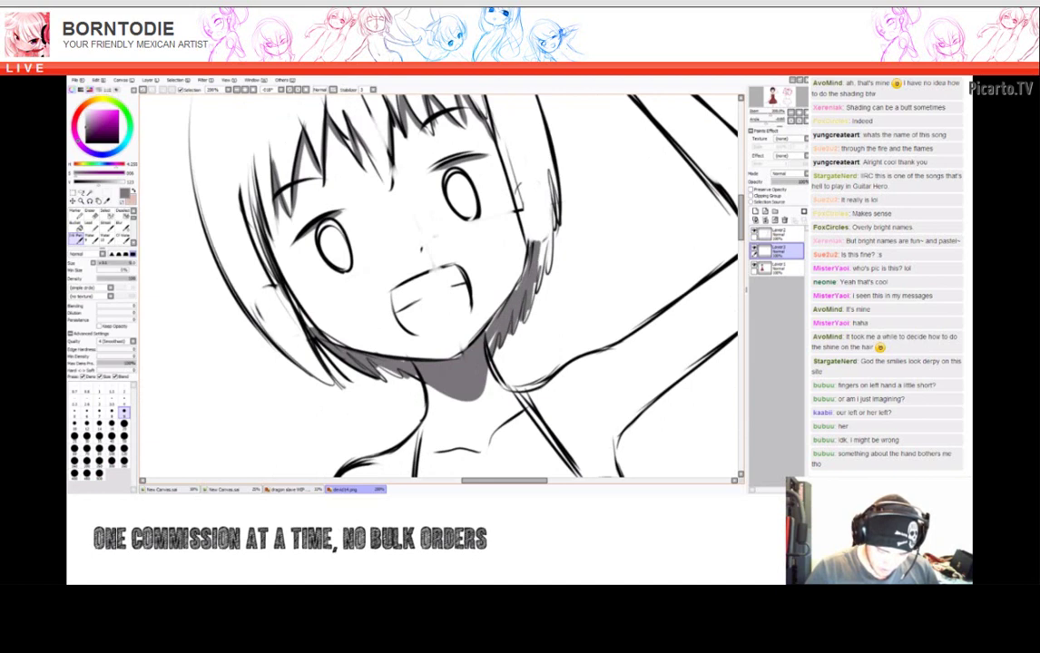
Add grey shadow streaks to the bangs and side hair nearest the raised arm.
drag(490, 210, 479, 256)
drag(540, 204, 530, 263)
drag(468, 186, 456, 250)
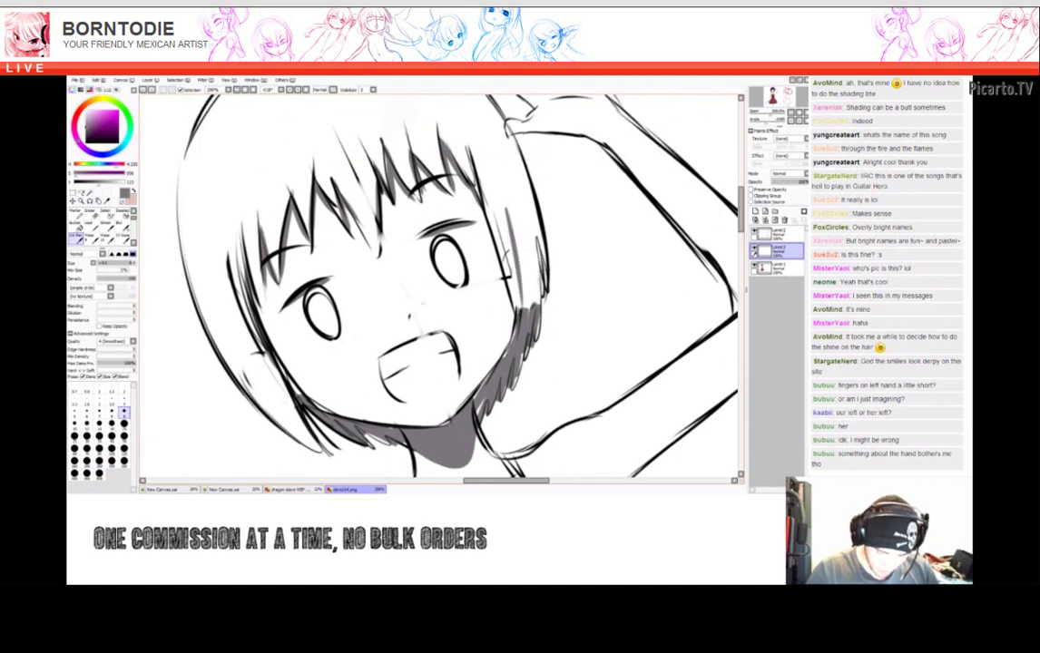
drag(471, 165, 458, 274)
drag(483, 204, 478, 267)
key(space)
drag(436, 410, 509, 346)
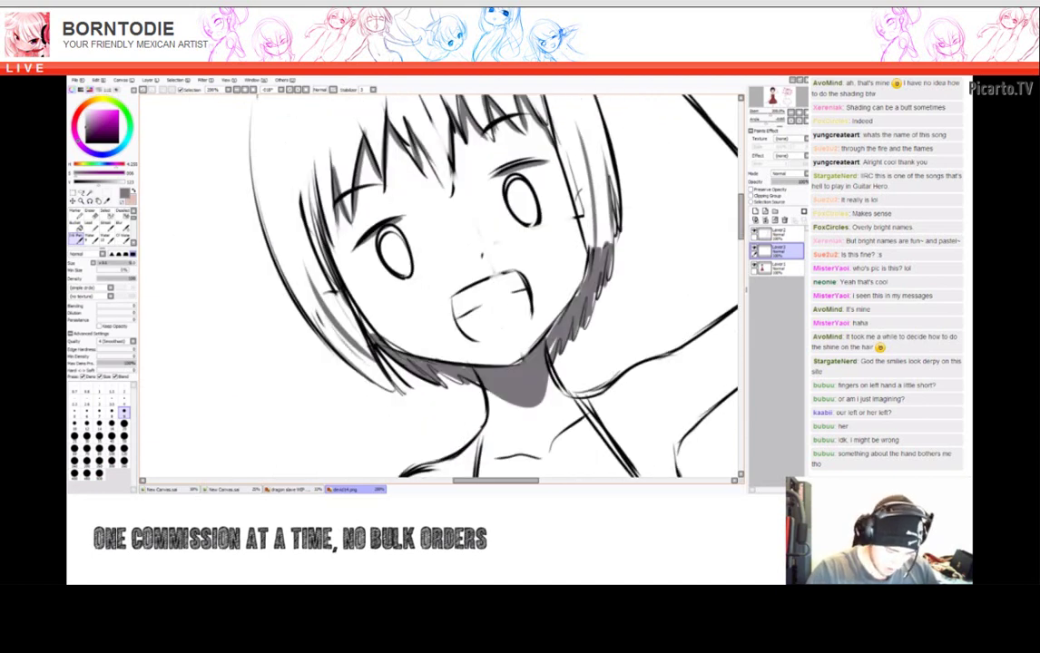
Add long grey shadow streaks along the side hair on the lowered-arm side of the head.
drag(435, 272, 441, 326)
drag(291, 169, 287, 224)
drag(435, 273, 440, 304)
drag(333, 179, 330, 204)
key(Home)
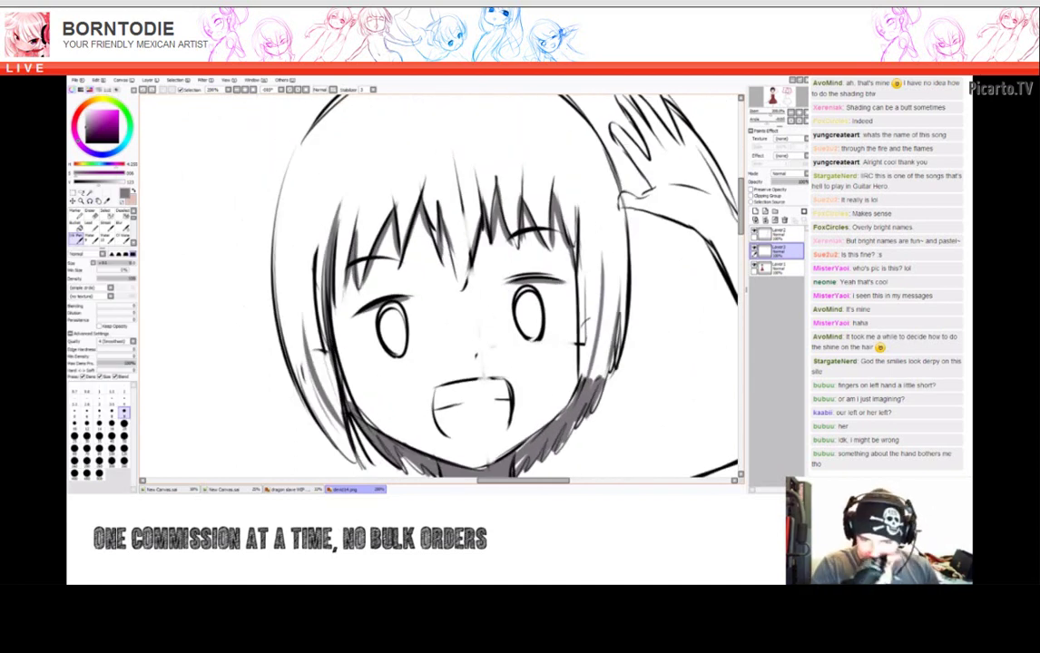
mouse_move(508, 345)
mouse_down()
mouse_move(408, 299)
mouse_move(535, 417)
mouse_move(535, 353)
mouse_up()
key(Home)
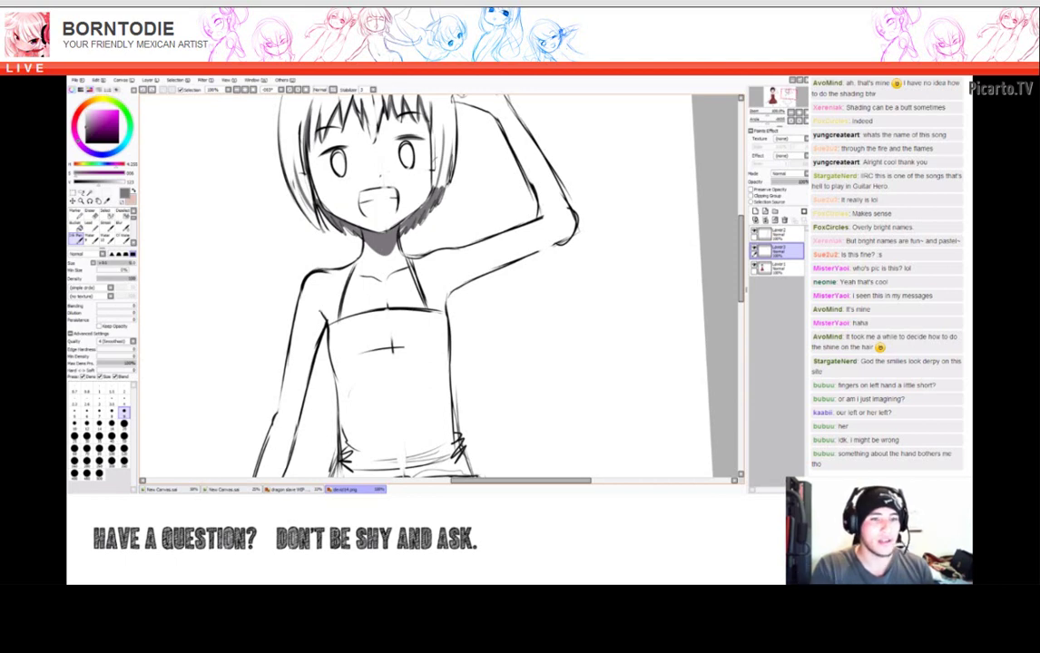
Paint a small grey shadow beneath each collarbone of the sketch.
scroll(392, 346, up, 3)
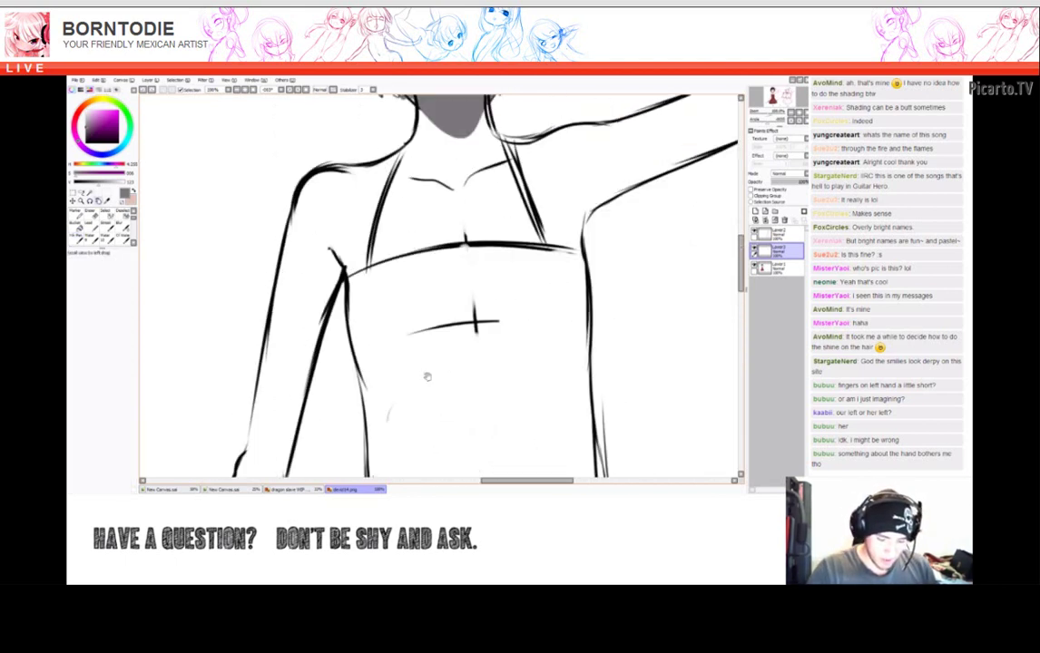
key(Delete)
key(Delete)
key(Delete)
key(Delete)
key(Delete)
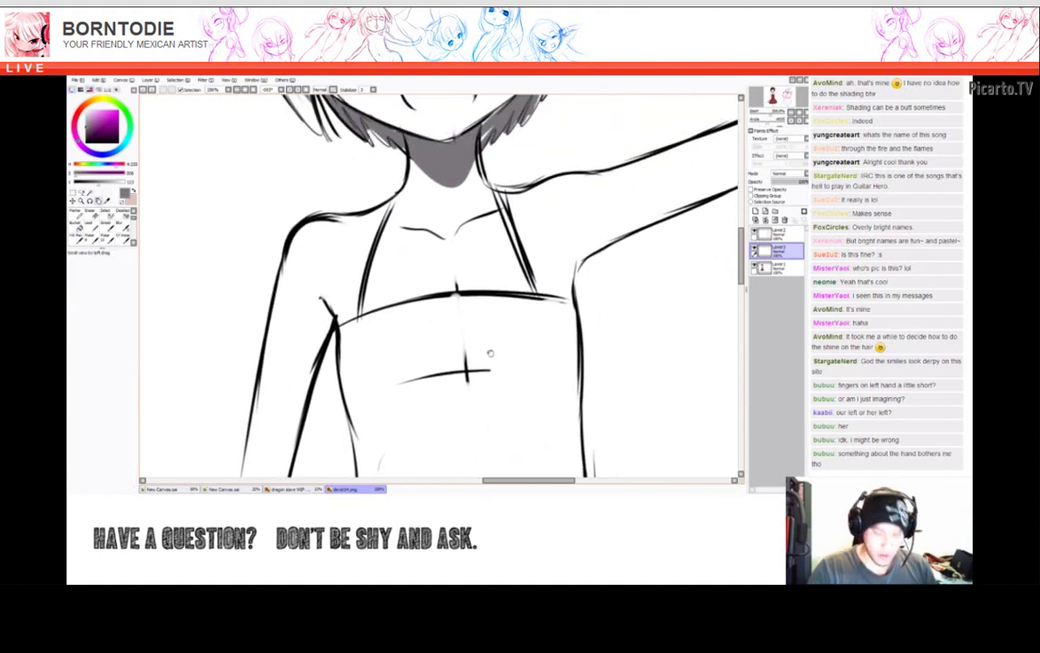
drag(392, 234, 388, 247)
drag(397, 181, 393, 194)
key(End)
key(End)
key(End)
key(End)
key(End)
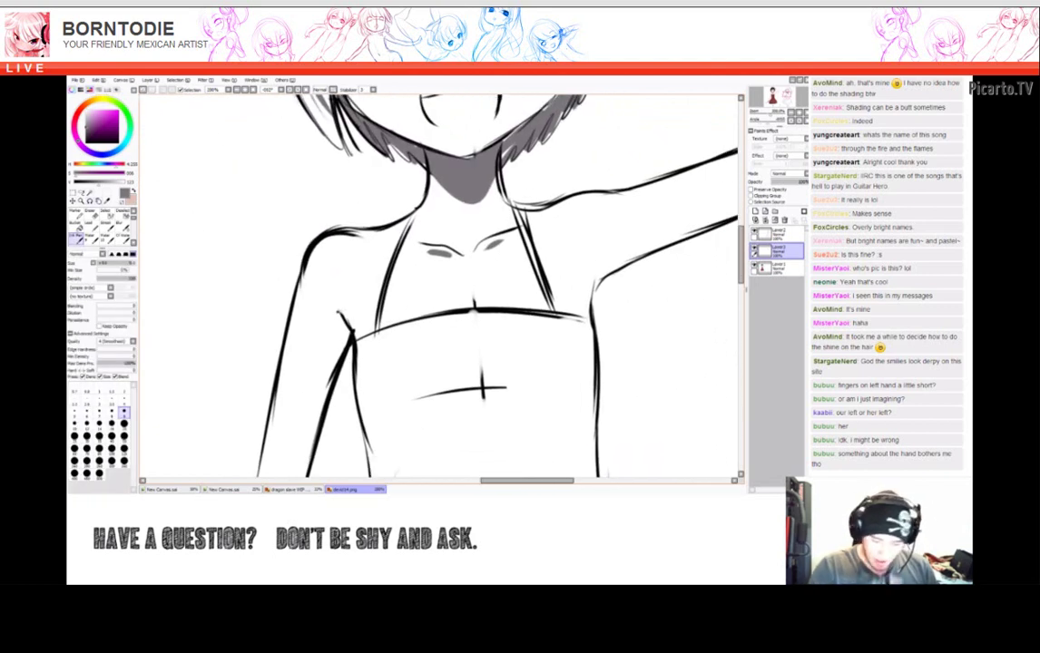
Fill a grey shadow into each armpit, extending it along the underside of the raised upper arm.
key(End)
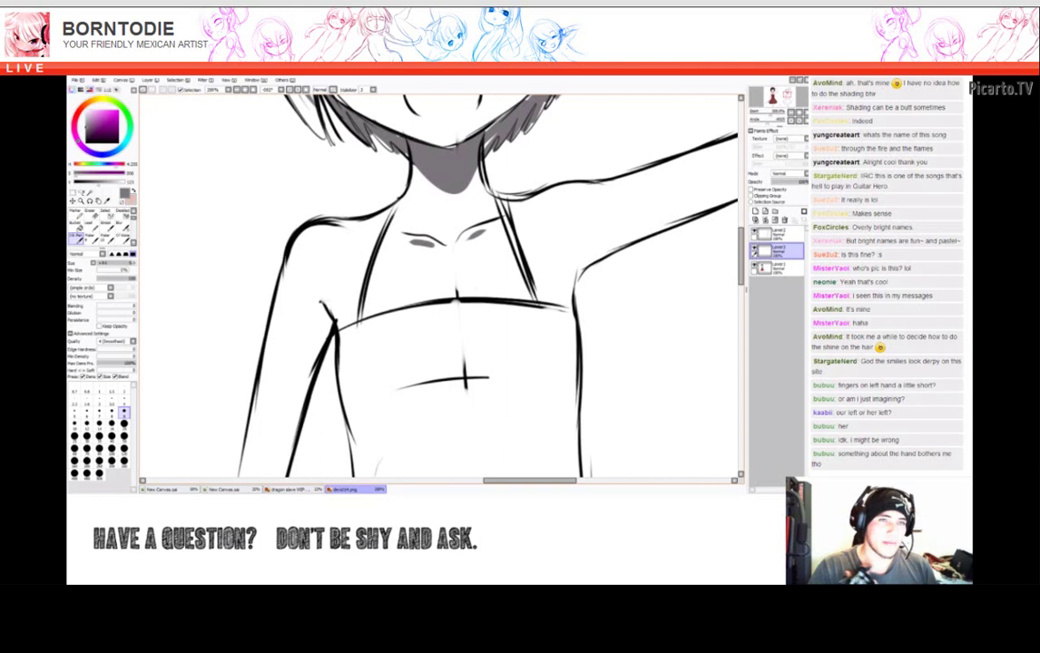
key(Delete)
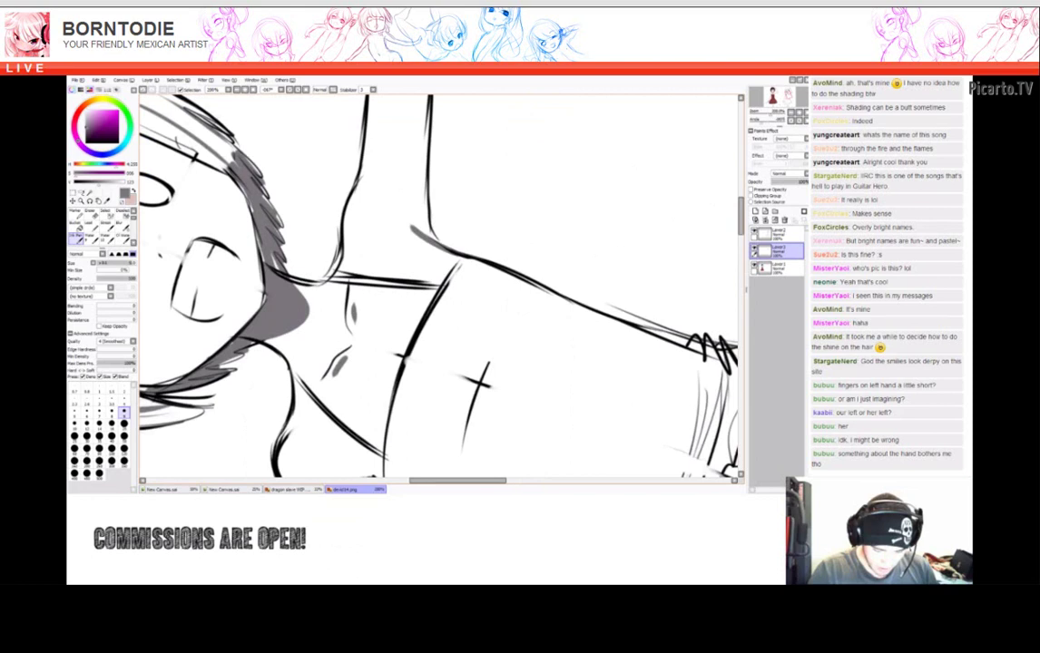
key(Home)
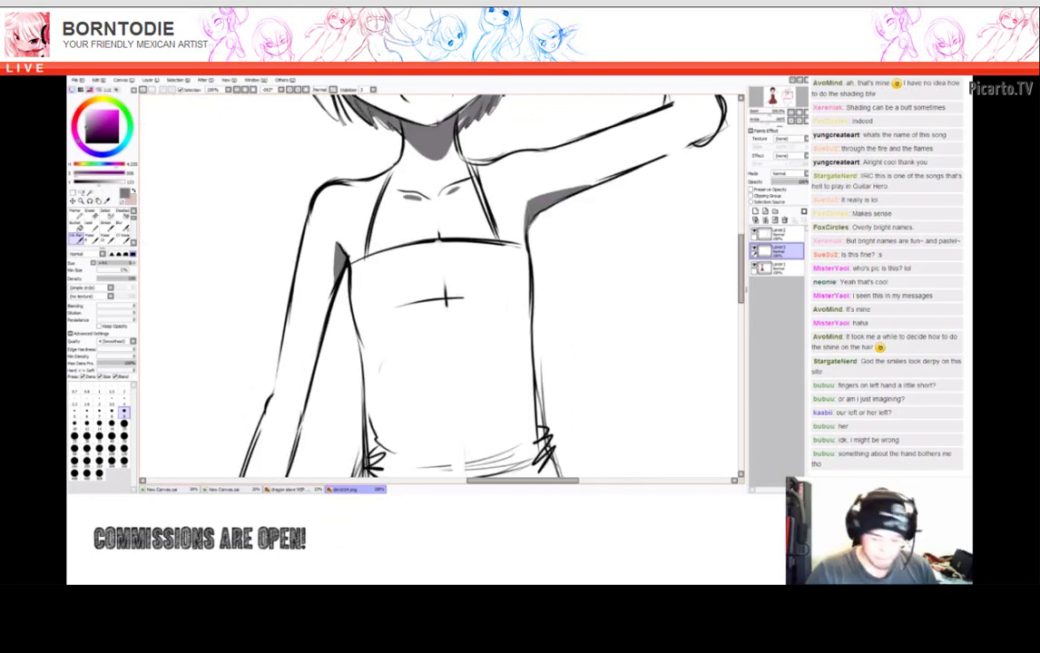
mouse_move(444, 298)
mouse_down()
mouse_move(457, 218)
mouse_move(469, 214)
mouse_up()
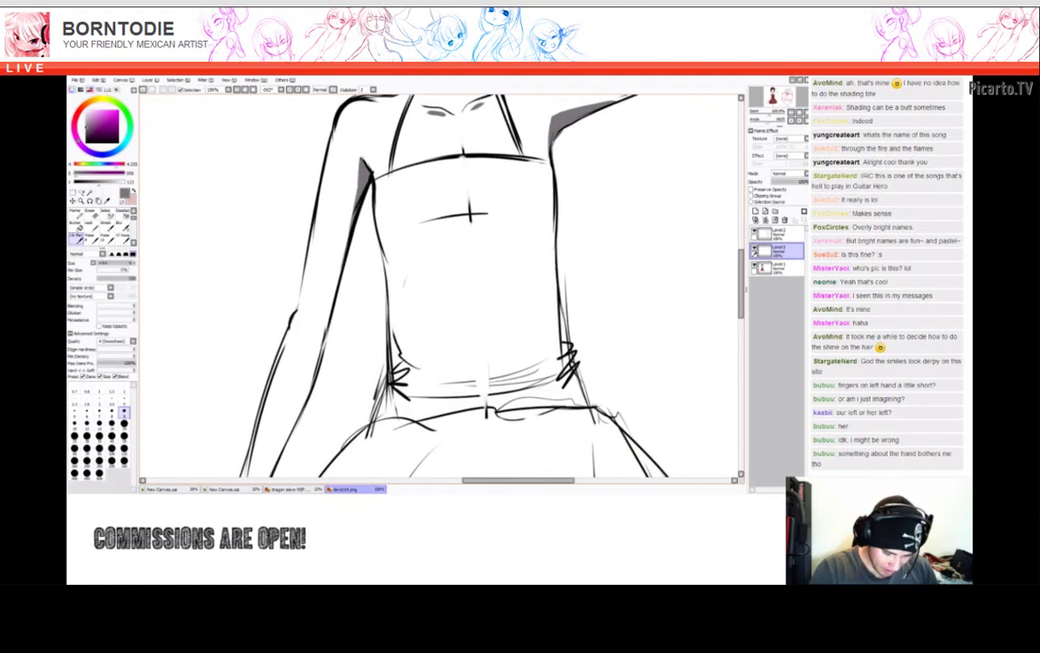
scroll(428, 318, up, 1)
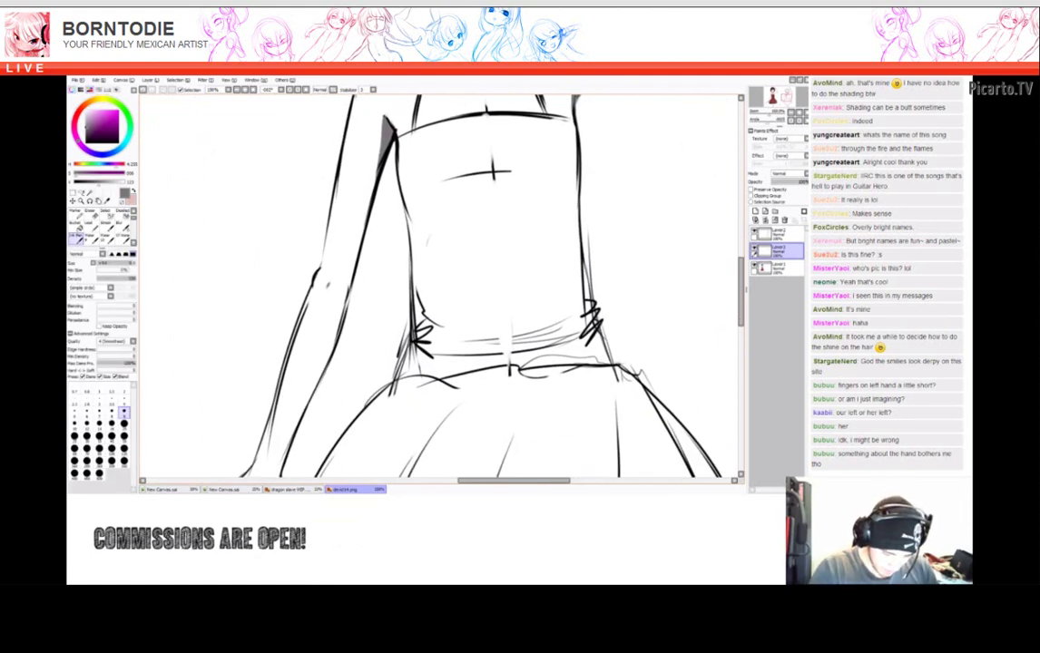
scroll(295, 252, down, 1)
mouse_move(473, 280)
mouse_down()
mouse_move(429, 304)
mouse_move(590, 193)
mouse_up()
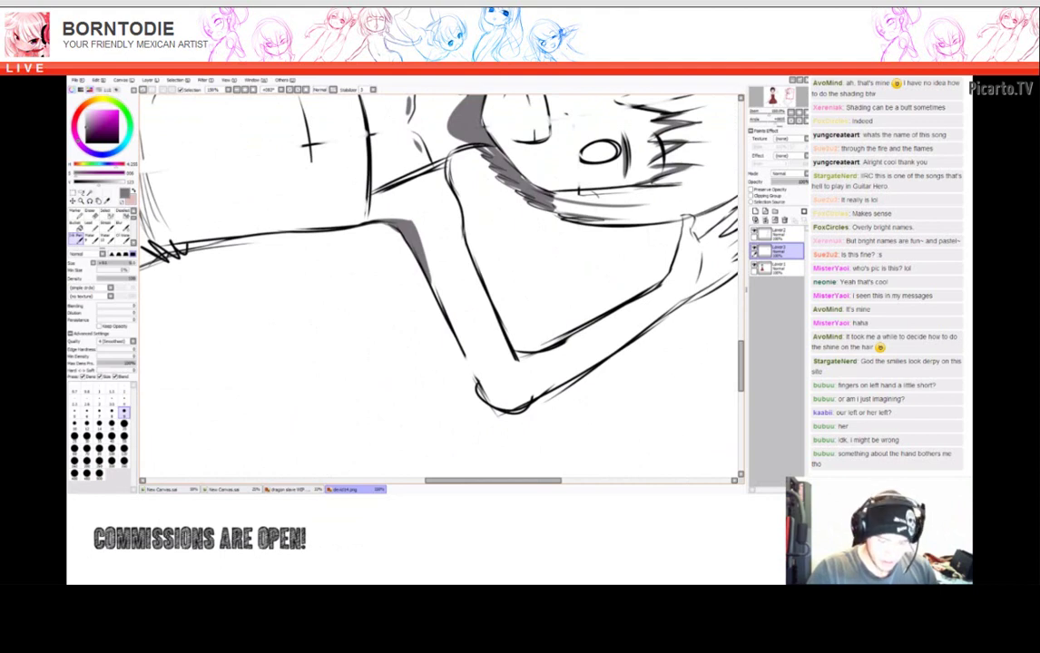
scroll(376, 402, down, 2)
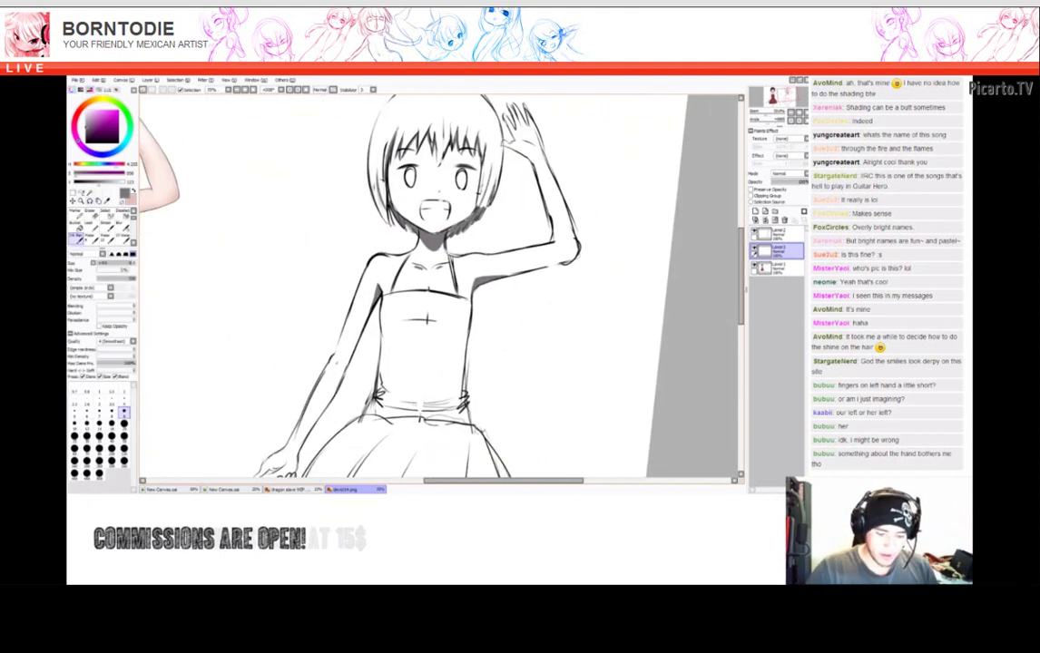
drag(426, 320, 437, 318)
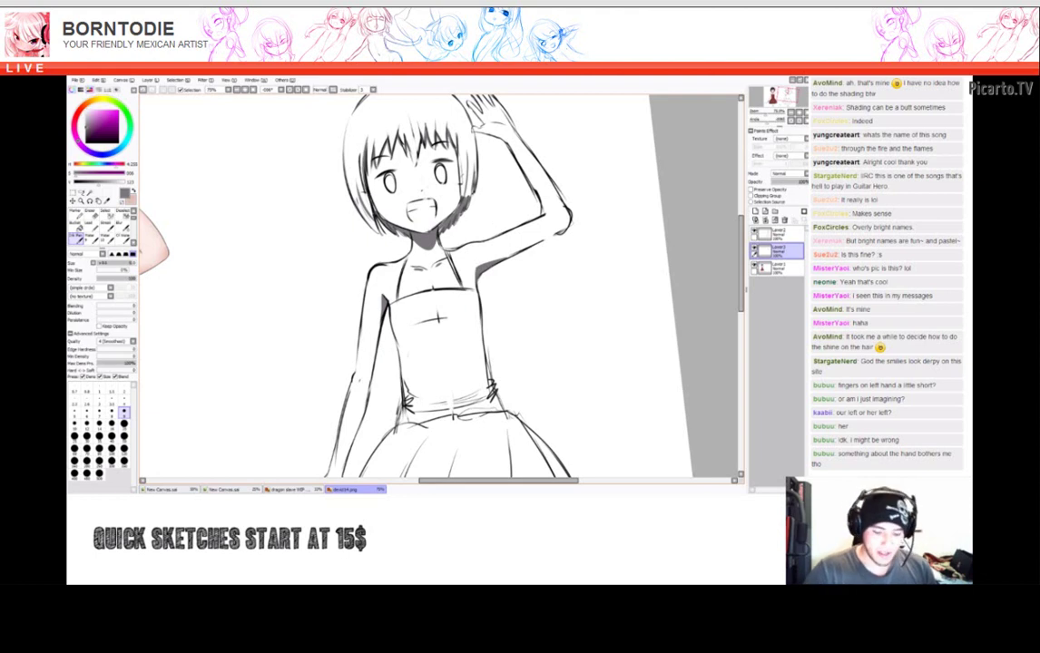
scroll(440, 286, up, 2)
key(n)
mouse_move(313, 295)
mouse_down()
mouse_move(349, 167)
mouse_move(392, 272)
mouse_up()
key(ctrl+z)
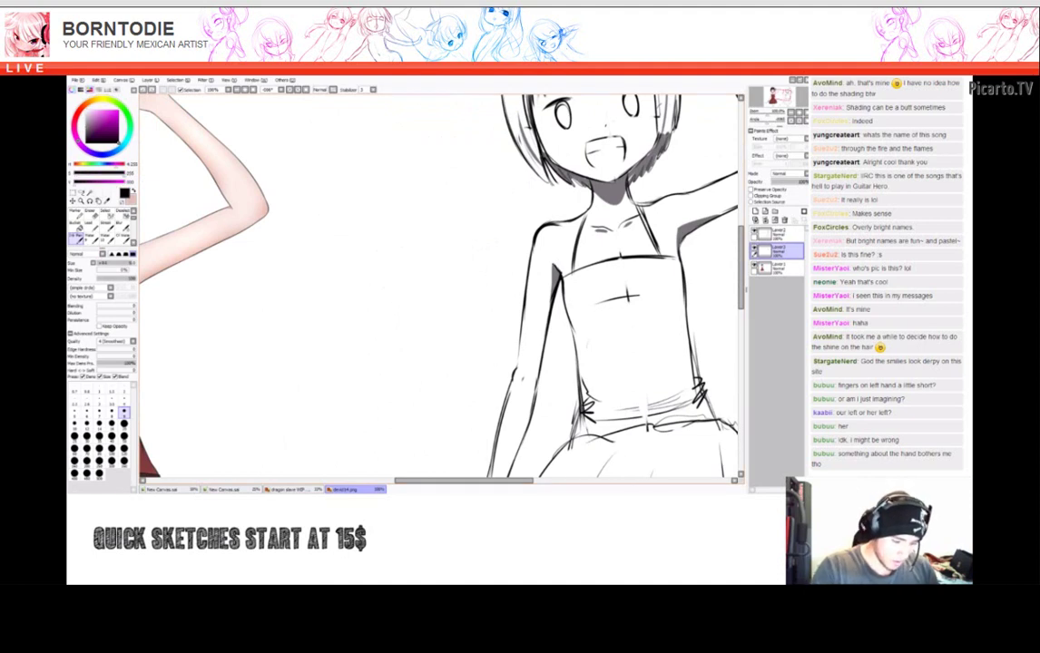
drag(342, 258, 385, 265)
drag(400, 161, 345, 245)
key(ctrl+z)
key(ctrl+z)
mouse_move(368, 139)
mouse_down()
mouse_move(364, 240)
mouse_move(367, 138)
mouse_up()
key(ctrl+z)
drag(332, 223, 369, 246)
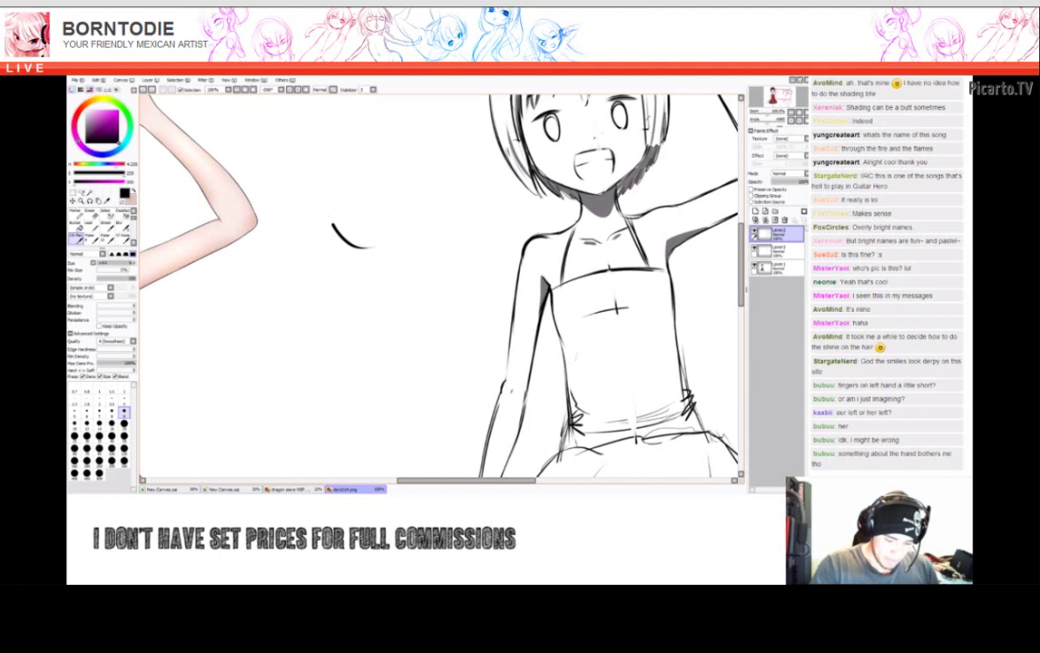
key(ctrl+z)
Draw a black circle with an upright cylinder below it in the blank area between the picture and the sketch.
drag(372, 95, 368, 98)
drag(325, 254, 322, 399)
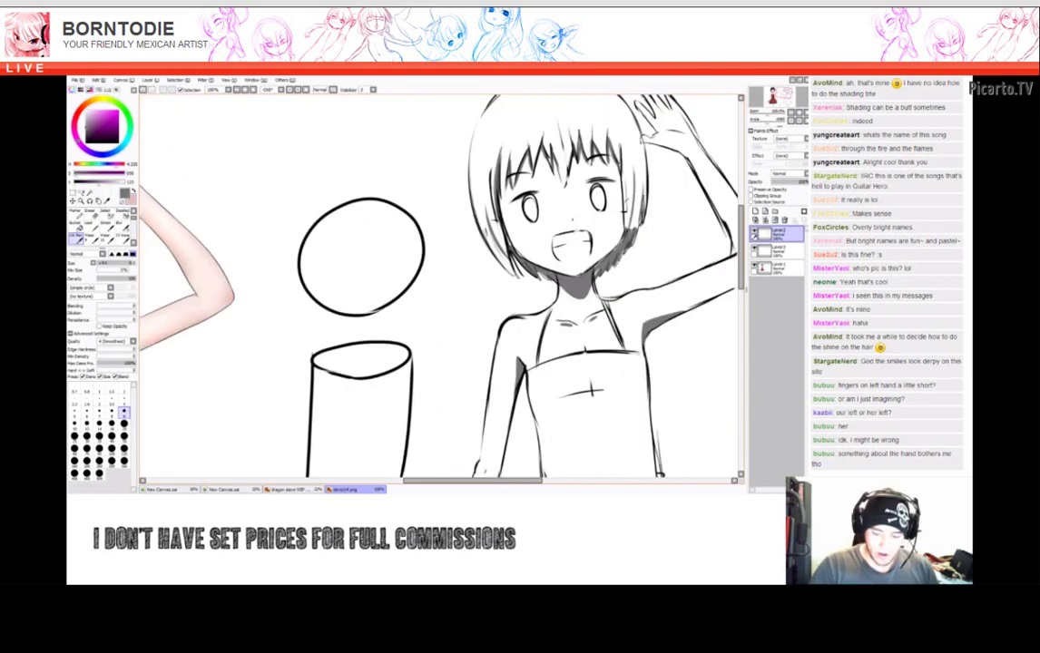
Draw a small grey light source above the circle on the shadow layer, with an arrow pointing down towards the circle.
drag(589, 391, 588, 412)
mouse_move(297, 111)
mouse_down()
mouse_move(313, 176)
mouse_move(300, 101)
mouse_up()
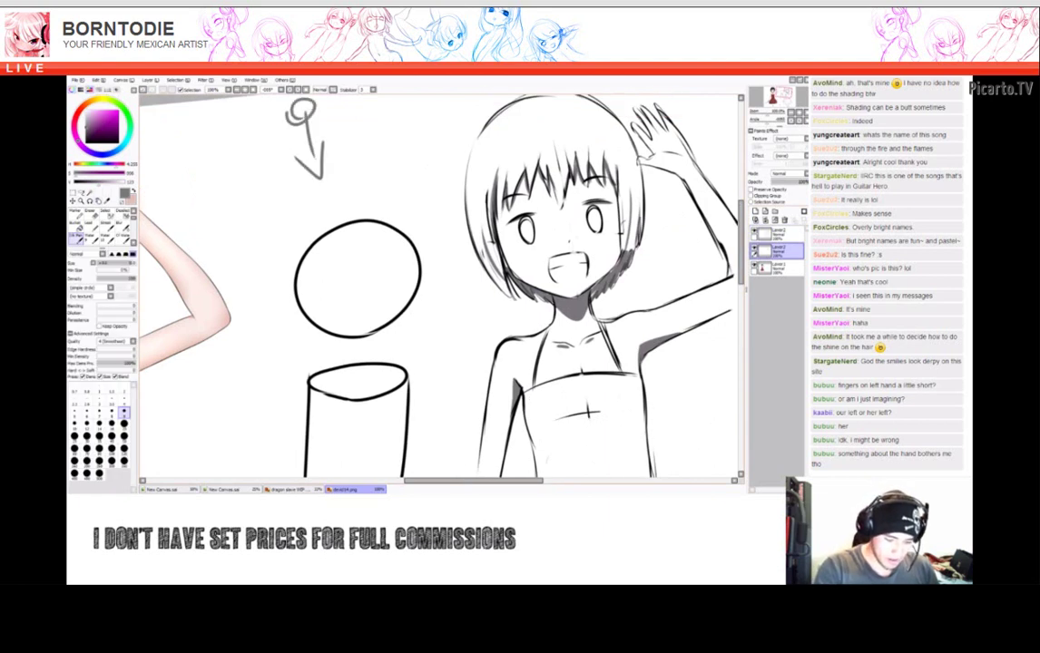
scroll(376, 368, up, 2)
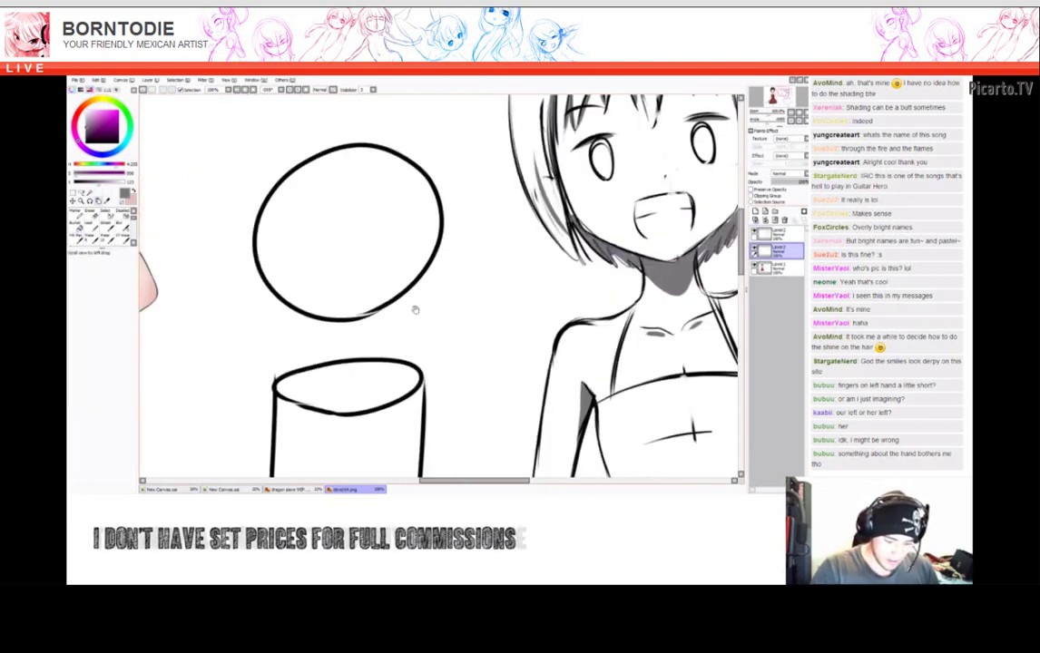
Shade the circle with a grey crescent along its underside, on the side facing away from the light source.
mouse_move(238, 269)
mouse_down()
mouse_move(324, 297)
mouse_move(404, 262)
mouse_move(419, 187)
mouse_move(289, 288)
mouse_move(373, 286)
mouse_move(425, 202)
mouse_up()
key(ctrl+z)
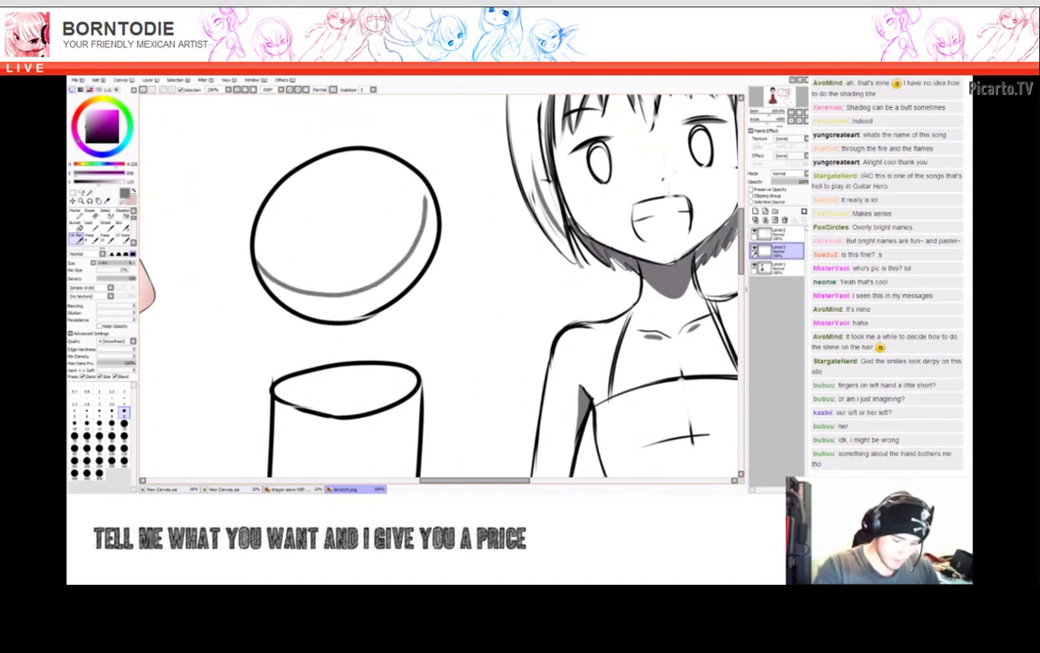
click(387, 294)
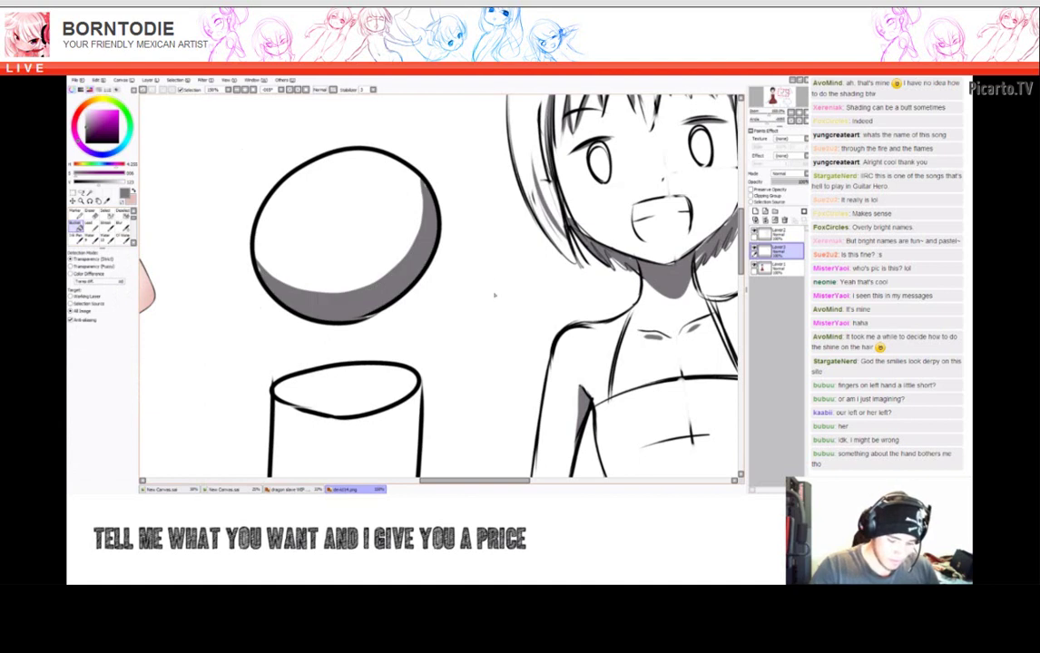
Paint a grey shadow on the outer hair lock beside the girl's cheek, on the side nearest the circle.
scroll(436, 345, down, 3)
scroll(498, 393, up, 2)
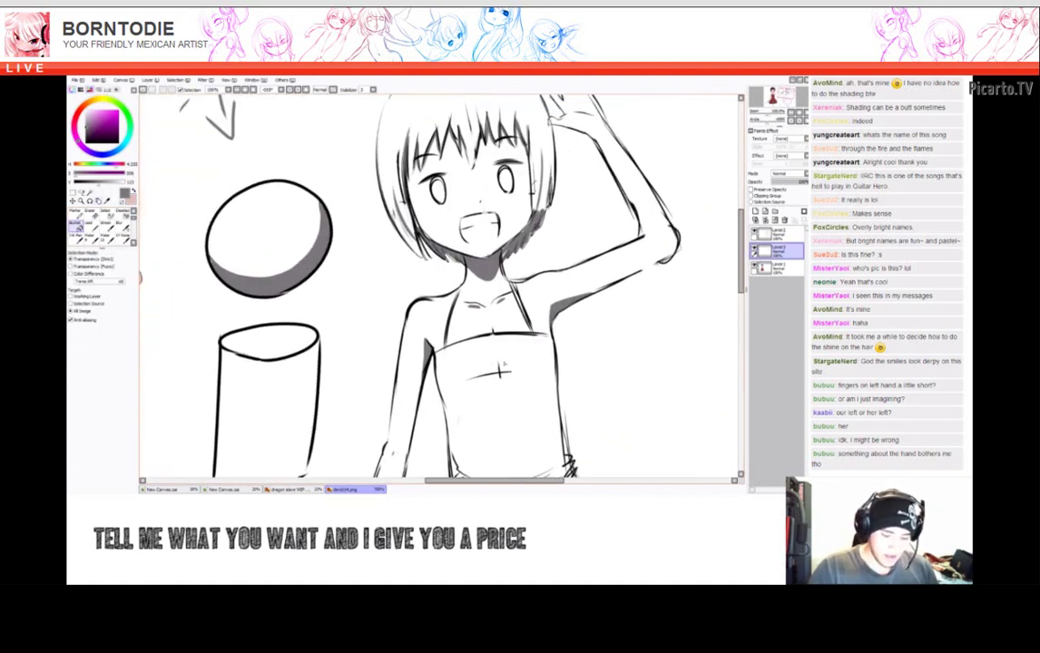
key(ctrl+z)
key(ctrl+z)
key(ctrl+z)
key(ctrl+z)
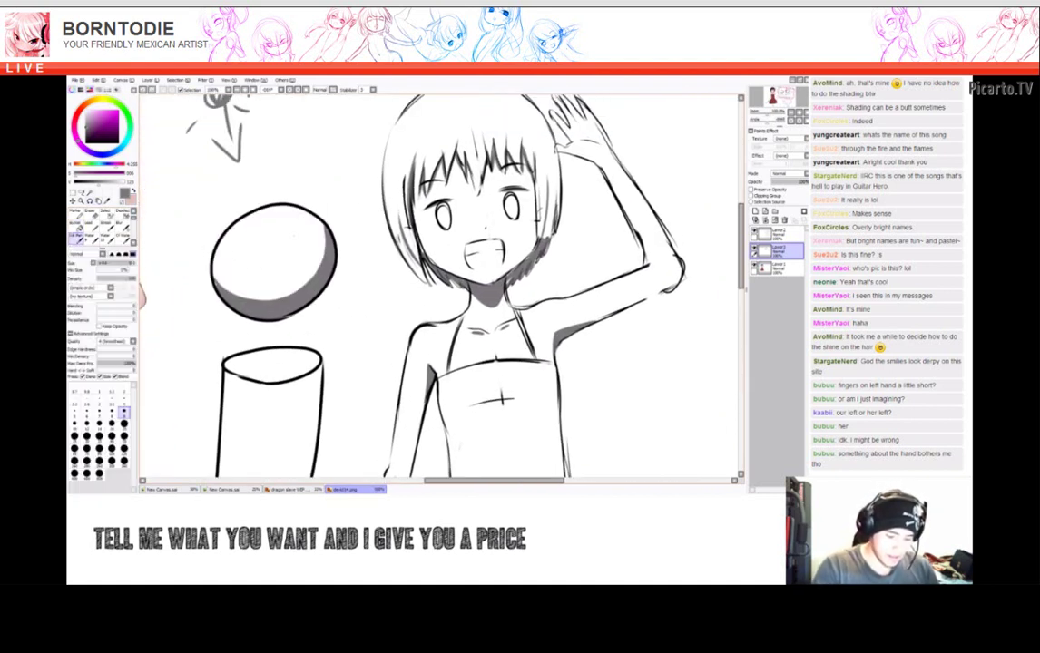
drag(357, 223, 305, 255)
key(b)
scroll(436, 272, up, 2)
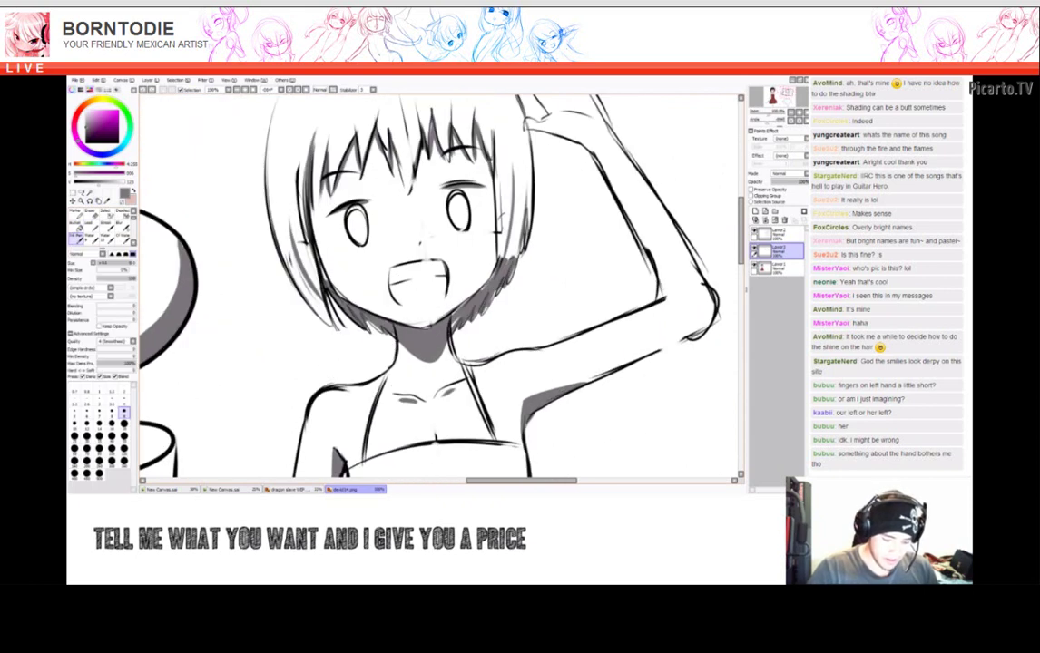
drag(283, 256, 257, 283)
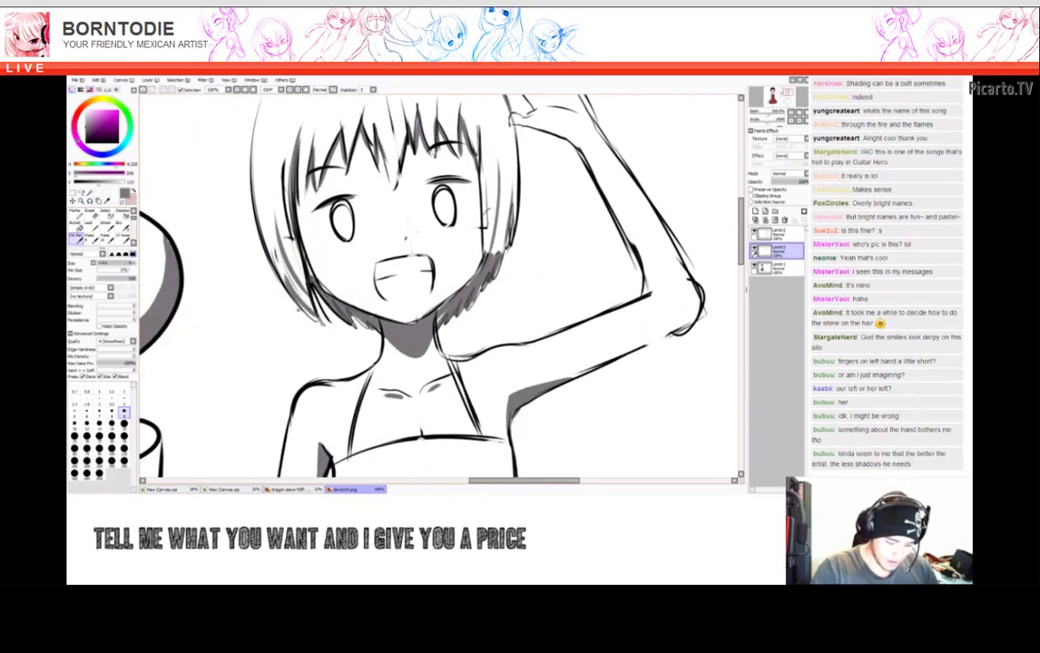
drag(272, 201, 256, 279)
scroll(435, 286, down, 2)
key(Delete)
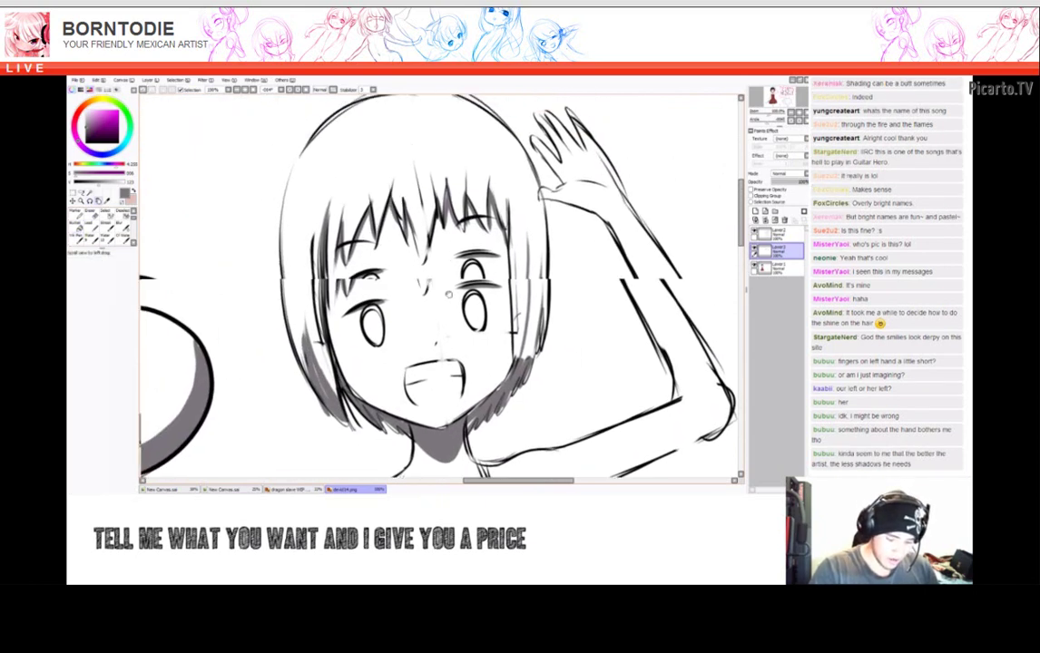
Examine the shaded hair, neck and raised arm of the sketch and compare them with the shaded circle.
scroll(436, 286, down, 2)
drag(435, 286, 425, 265)
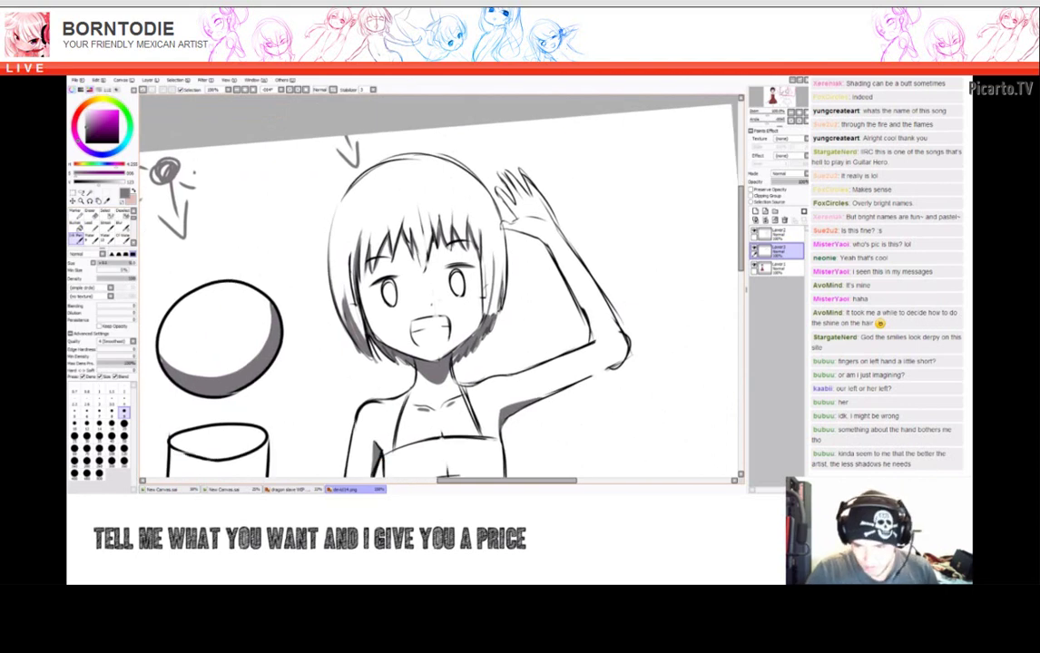
drag(444, 469, 423, 419)
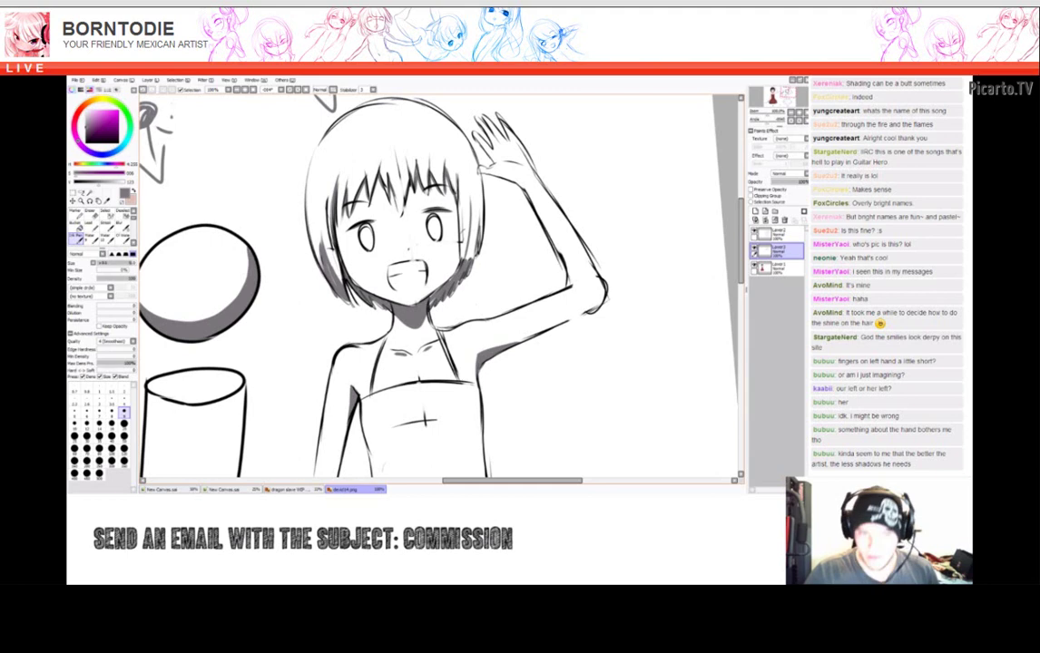
scroll(463, 305, up, 2)
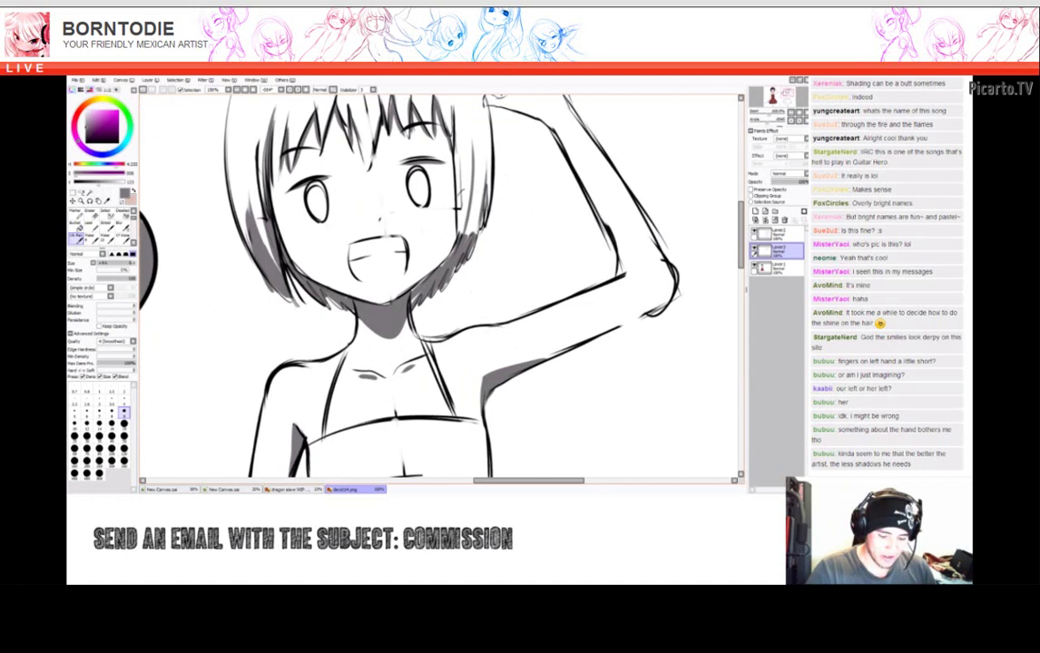
drag(436, 281, 431, 297)
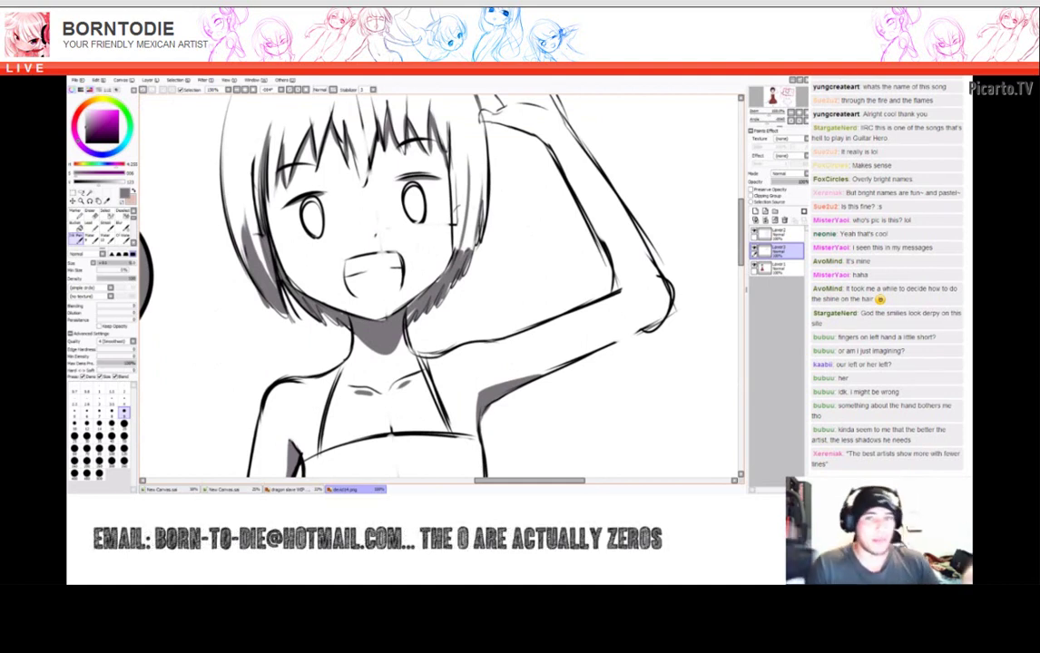
drag(527, 274, 521, 292)
key(space)
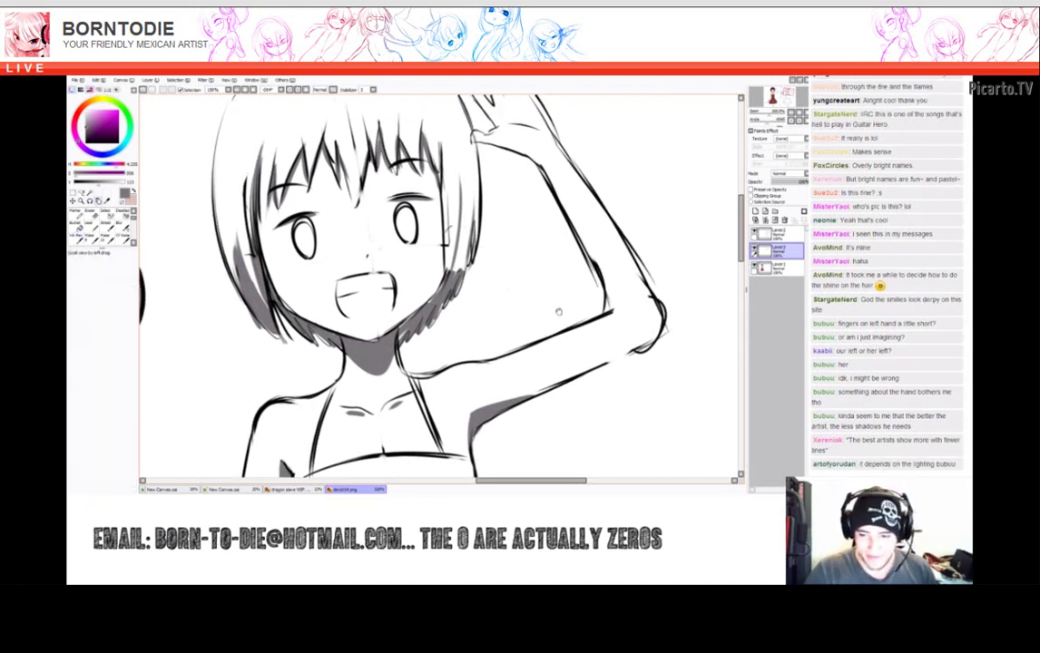
scroll(557, 307, down, 2)
mouse_move(434, 403)
mouse_down()
mouse_move(431, 358)
mouse_move(432, 391)
mouse_up()
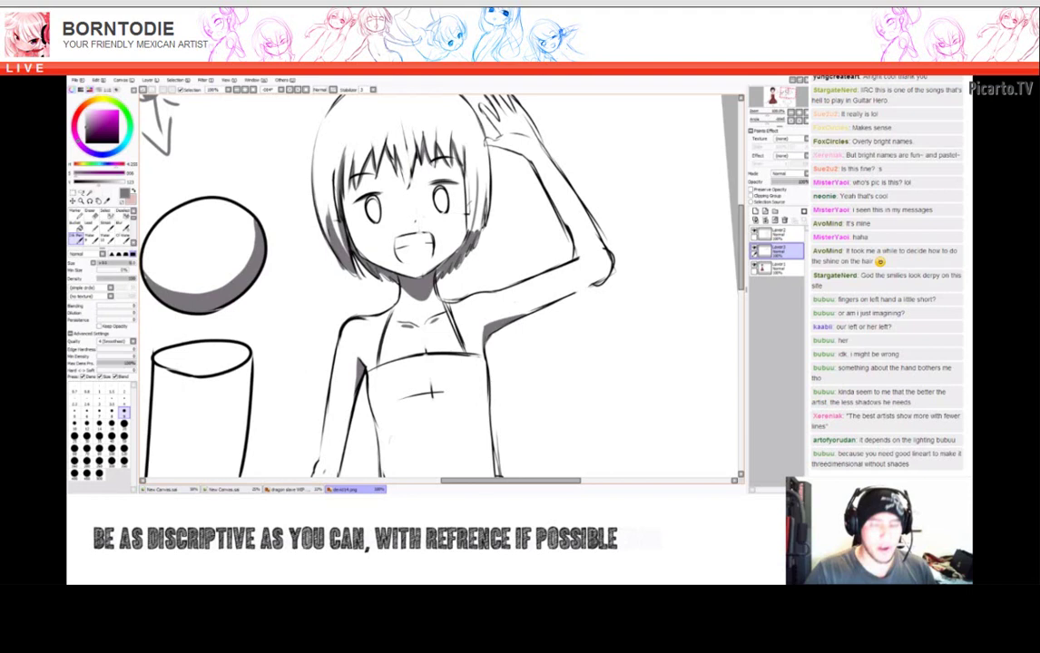
key(ctrl+plus)
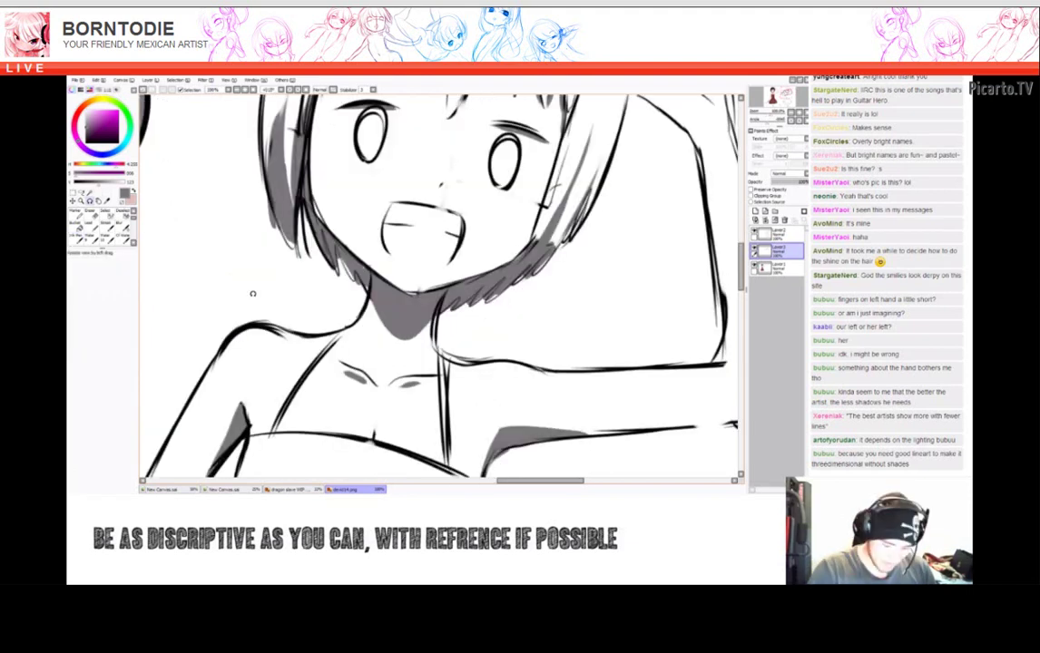
drag(253, 293, 257, 263)
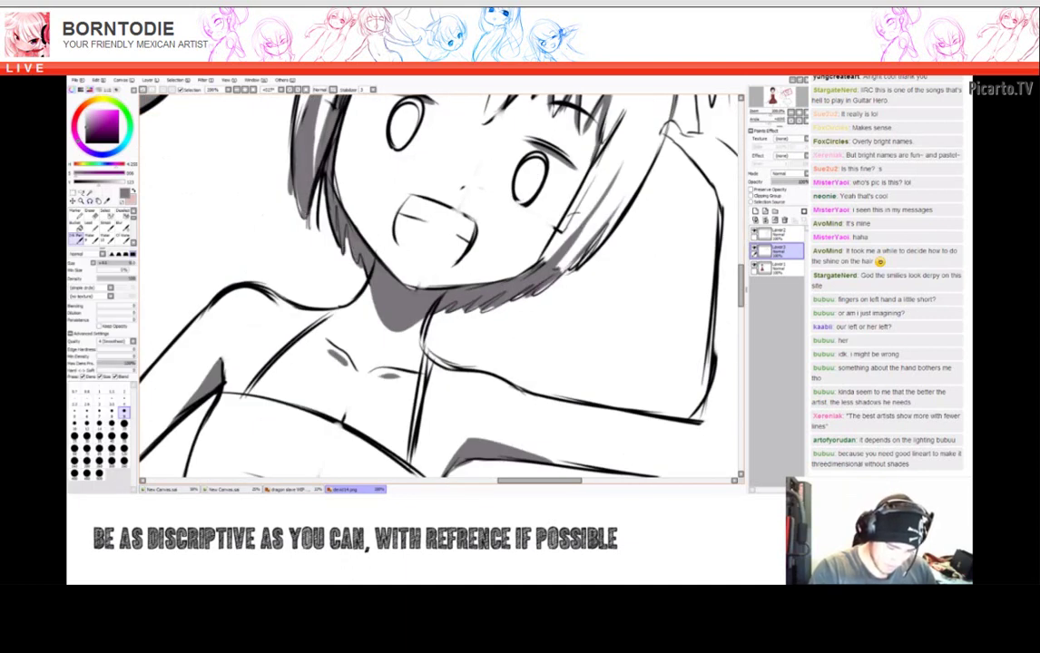
key(Home)
key(minus)
mouse_move(400, 236)
mouse_down()
mouse_move(499, 209)
mouse_move(488, 197)
mouse_move(569, 174)
mouse_move(589, 218)
mouse_up()
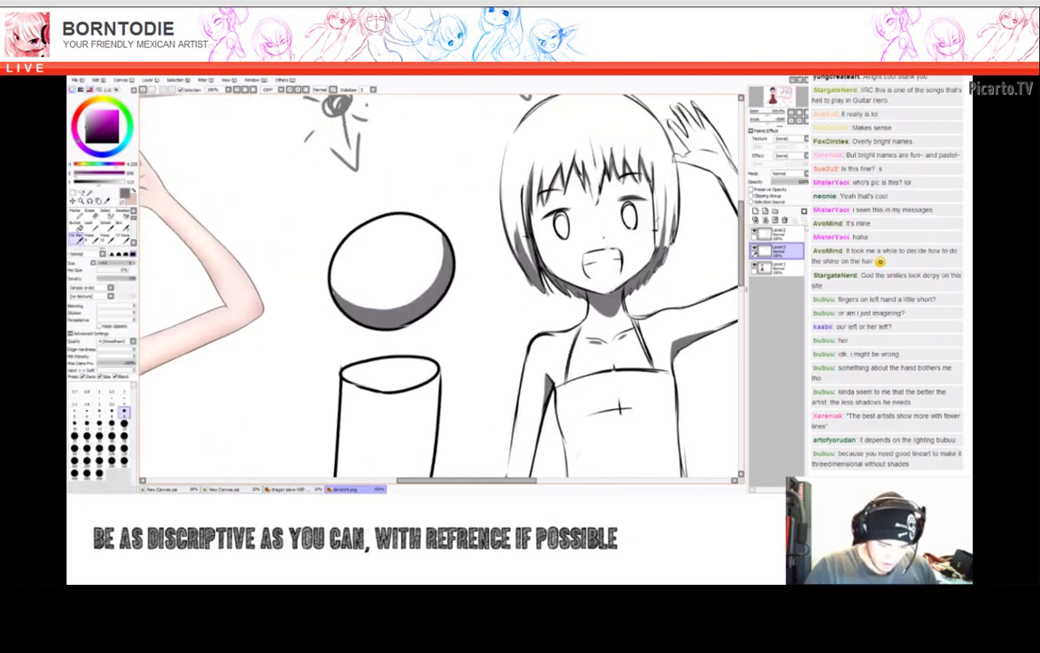
key(minus)
mouse_move(556, 362)
mouse_down()
mouse_move(510, 361)
mouse_move(543, 443)
mouse_move(565, 388)
mouse_move(560, 361)
mouse_move(540, 377)
mouse_move(491, 371)
mouse_up()
Extend the grey armpit shadow of the lowered arm upwards onto the front of the shoulder and fill it in.
key(plus)
scroll(491, 371, up, 2)
mouse_move(360, 228)
mouse_down()
mouse_move(327, 267)
mouse_move(372, 238)
mouse_move(452, 295)
mouse_up()
key(ctrl+z)
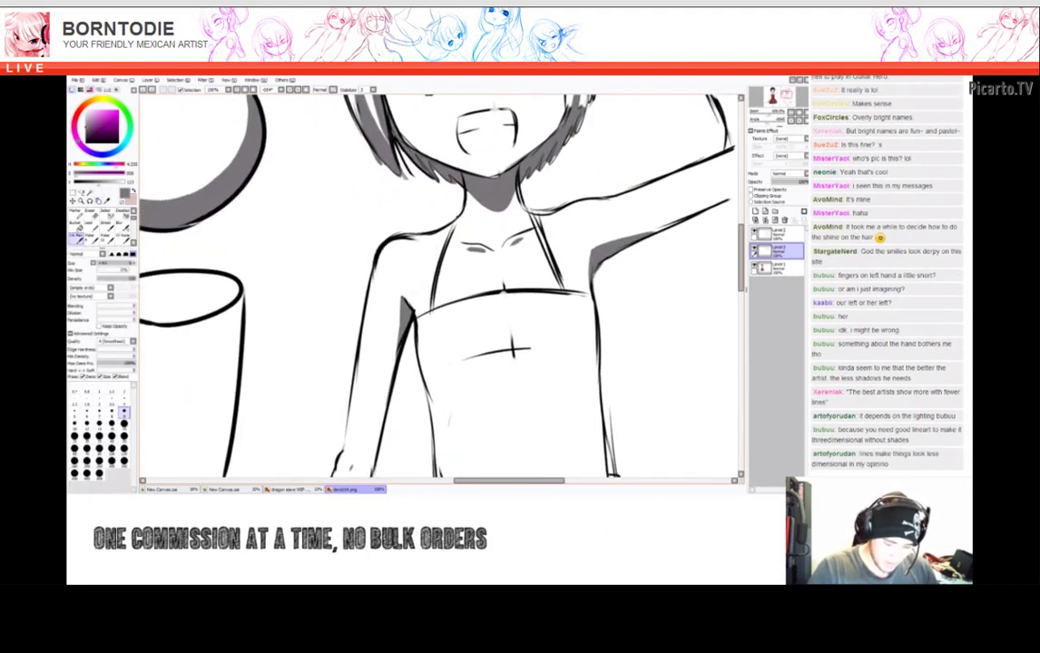
drag(540, 304, 554, 272)
drag(454, 193, 451, 228)
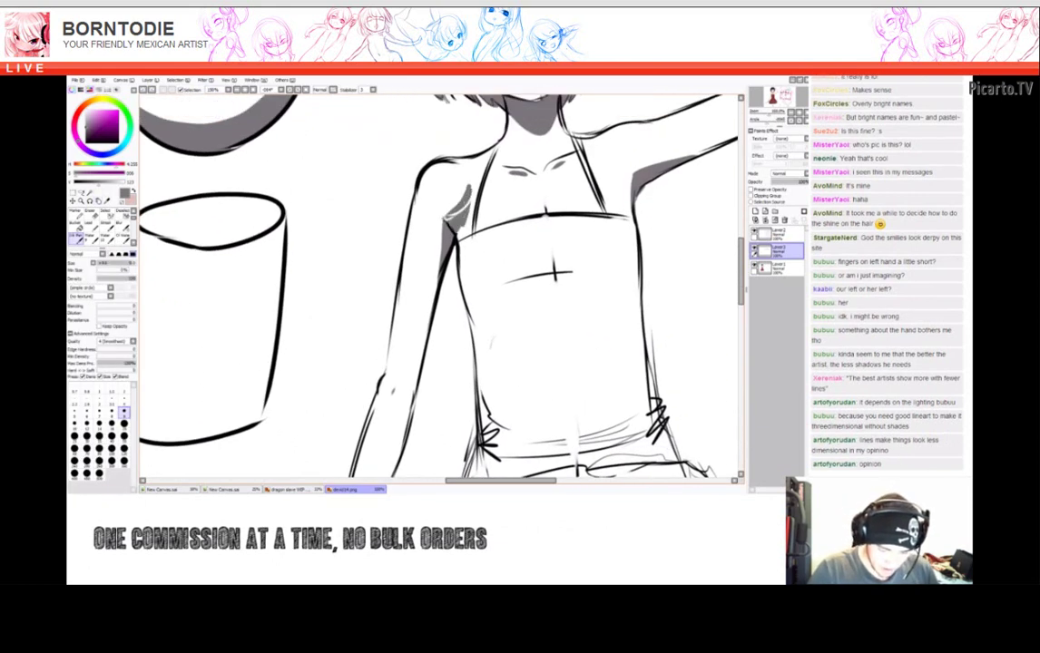
drag(554, 272, 559, 283)
key(e)
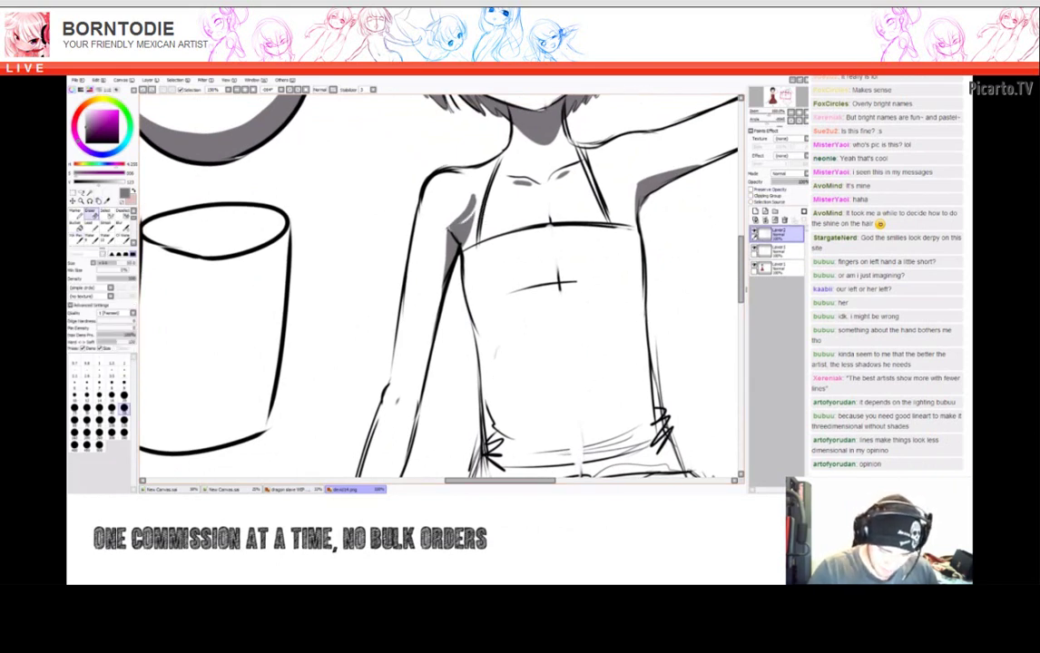
key(b)
mouse_move(558, 284)
mouse_down()
mouse_move(536, 297)
mouse_move(525, 291)
mouse_up()
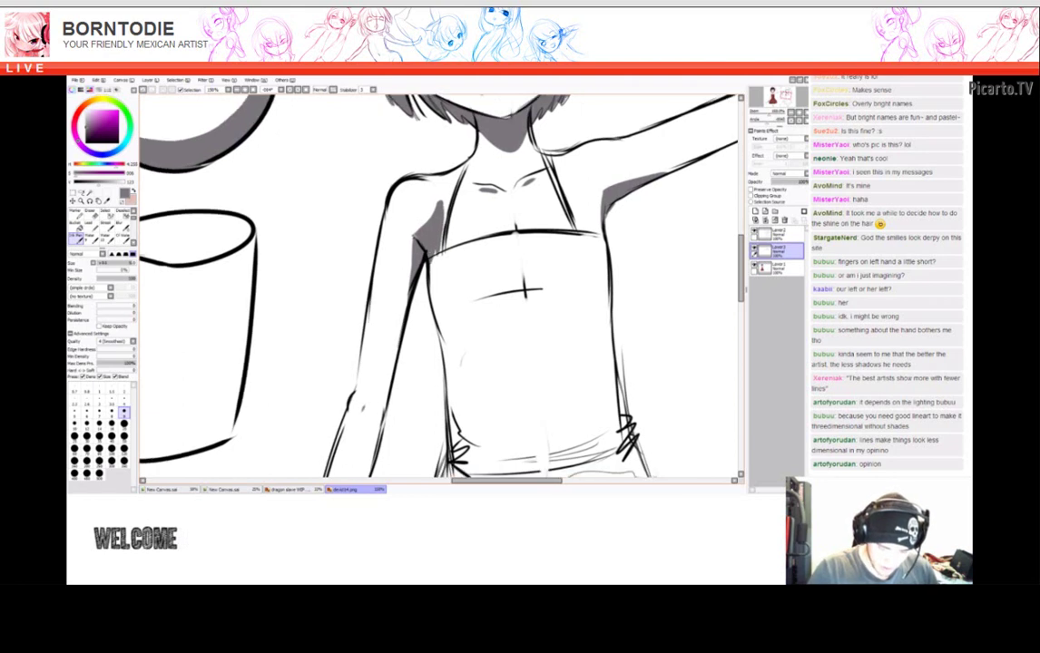
Paint curved grey shadows under both sides of the chest, joining them to the sides of the top.
mouse_move(399, 233)
mouse_down()
mouse_move(392, 272)
mouse_move(423, 265)
mouse_move(394, 292)
mouse_up()
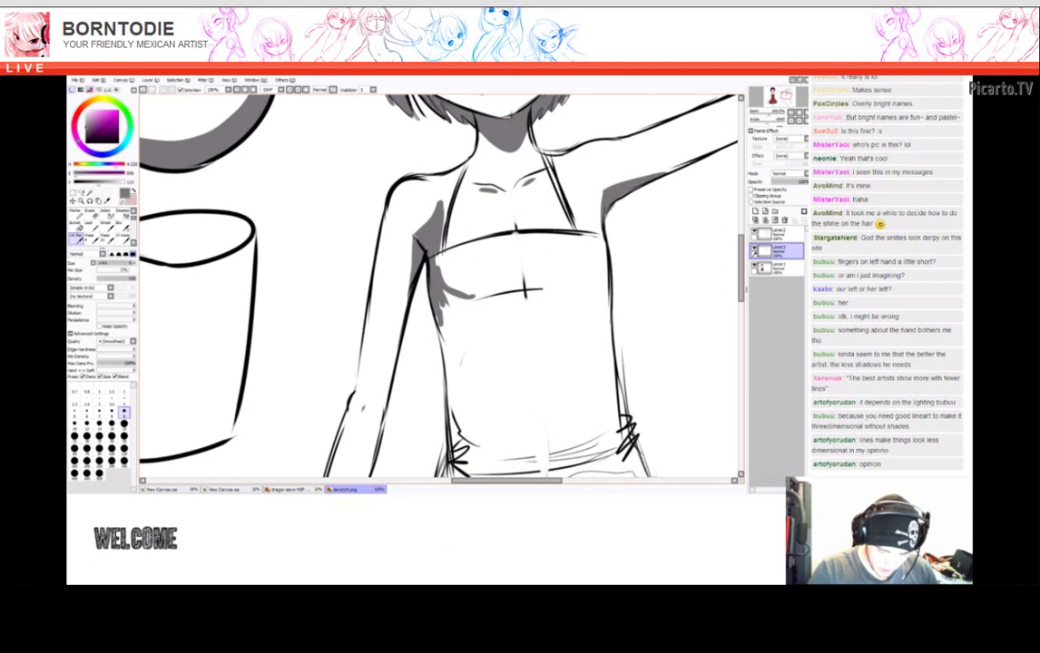
scroll(435, 286, right, 2)
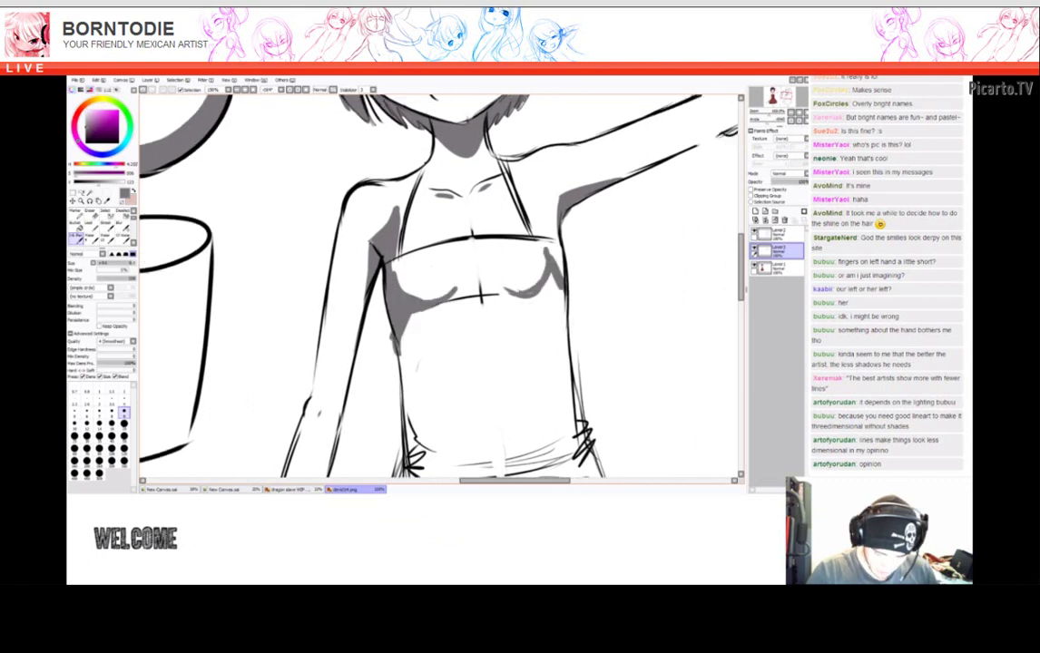
drag(555, 201, 549, 247)
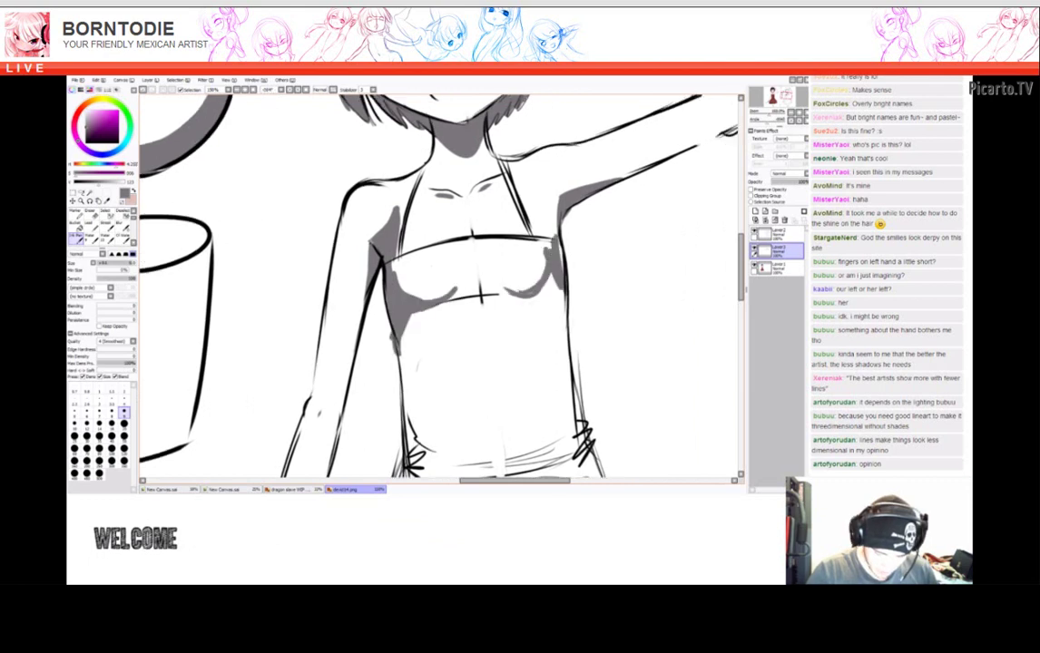
drag(479, 176, 494, 180)
mouse_move(481, 265)
mouse_down()
mouse_move(504, 249)
mouse_move(477, 231)
mouse_move(491, 222)
mouse_up()
Continue the grey shadow down the side of the torso next to the lowered arm, to the waist above the skirt.
scroll(440, 286, down, 1)
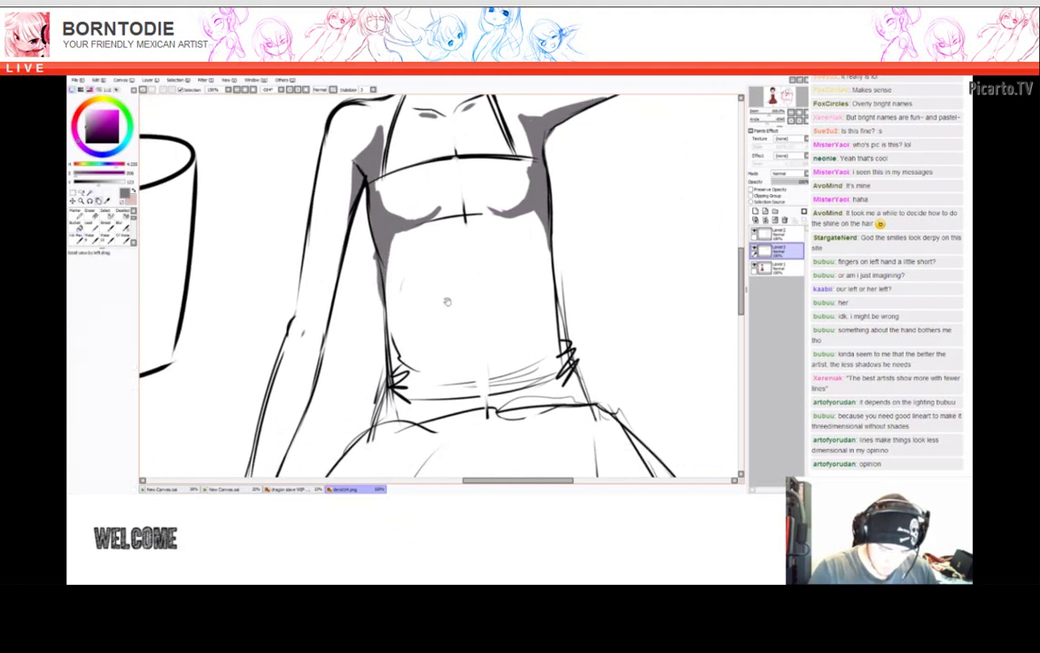
scroll(440, 286, up, 4)
scroll(440, 286, down, 2)
scroll(440, 362, up, 2)
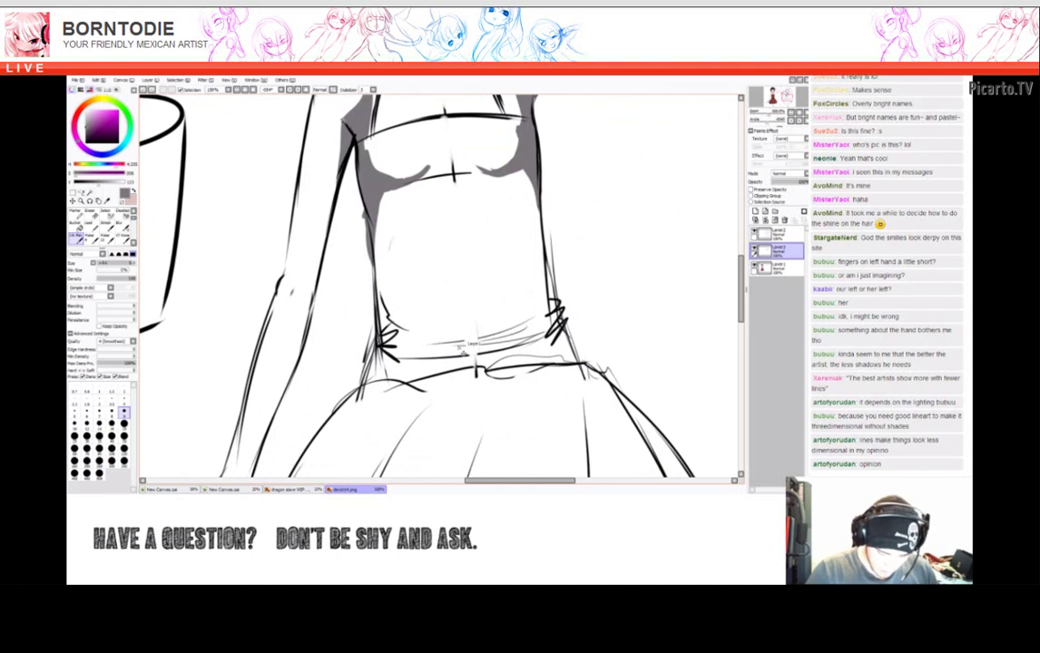
scroll(440, 286, down, 3)
scroll(440, 285, down, 2)
scroll(440, 286, up, 4)
scroll(440, 286, up, 3)
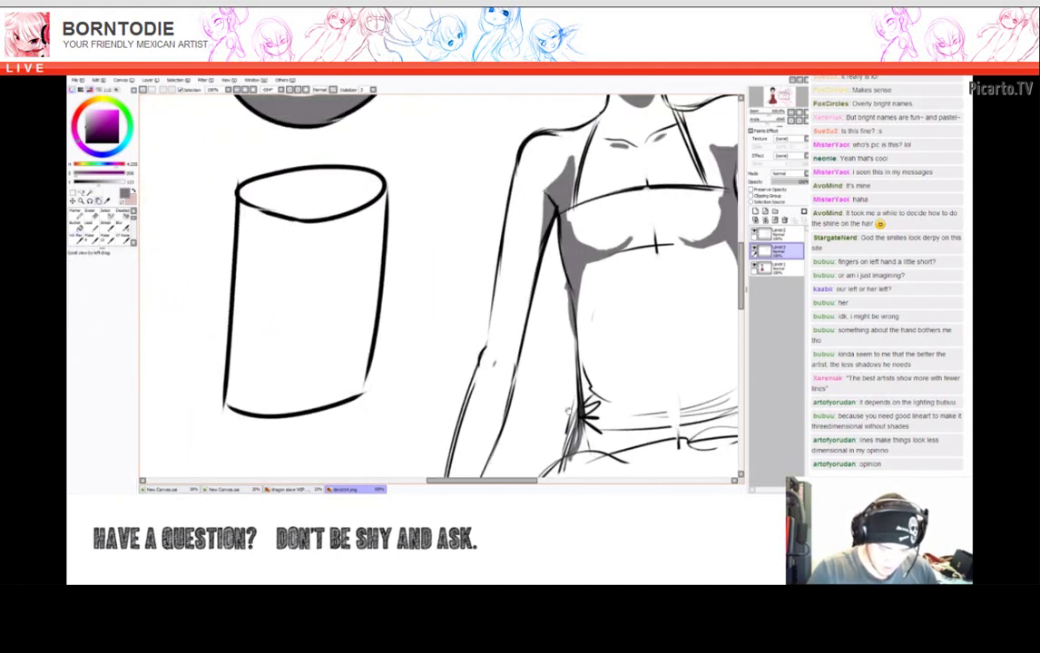
Draw a grey light-direction arrow beside the cylinder, pointing diagonally down towards it.
scroll(440, 285, up, 3)
drag(205, 252, 228, 272)
drag(241, 270, 251, 297)
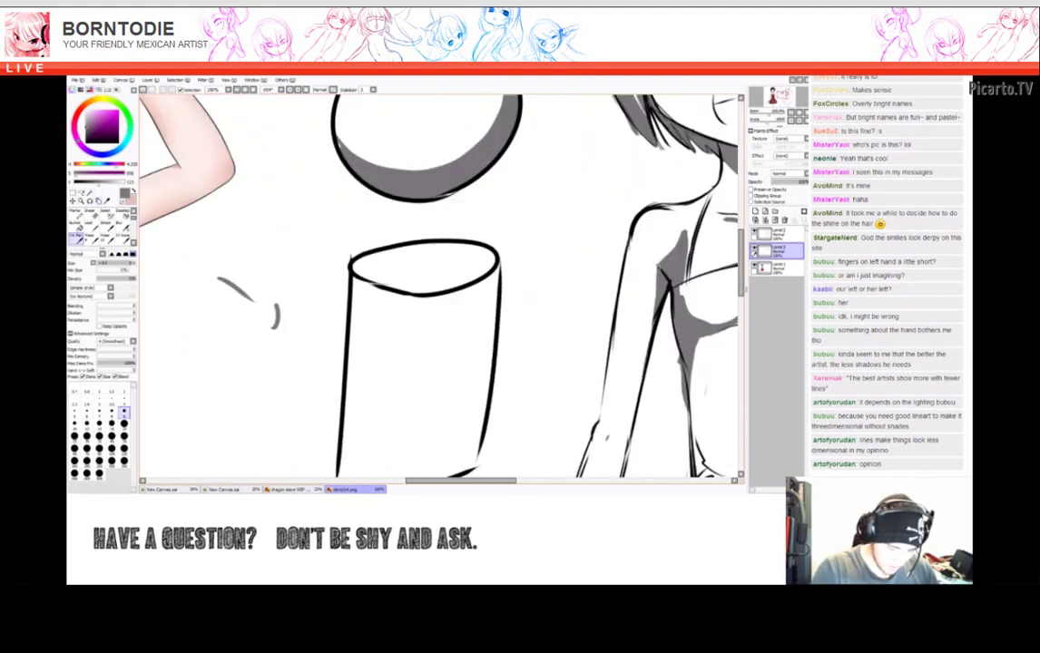
drag(215, 237, 250, 274)
scroll(440, 286, down, 1)
drag(238, 213, 275, 254)
scroll(440, 286, down, 1)
Outline a curved shadow edge down the cylinder's side away from the arrow and fill that side with grey.
drag(424, 238, 436, 416)
key(ctrl+z)
drag(427, 237, 437, 413)
key(g)
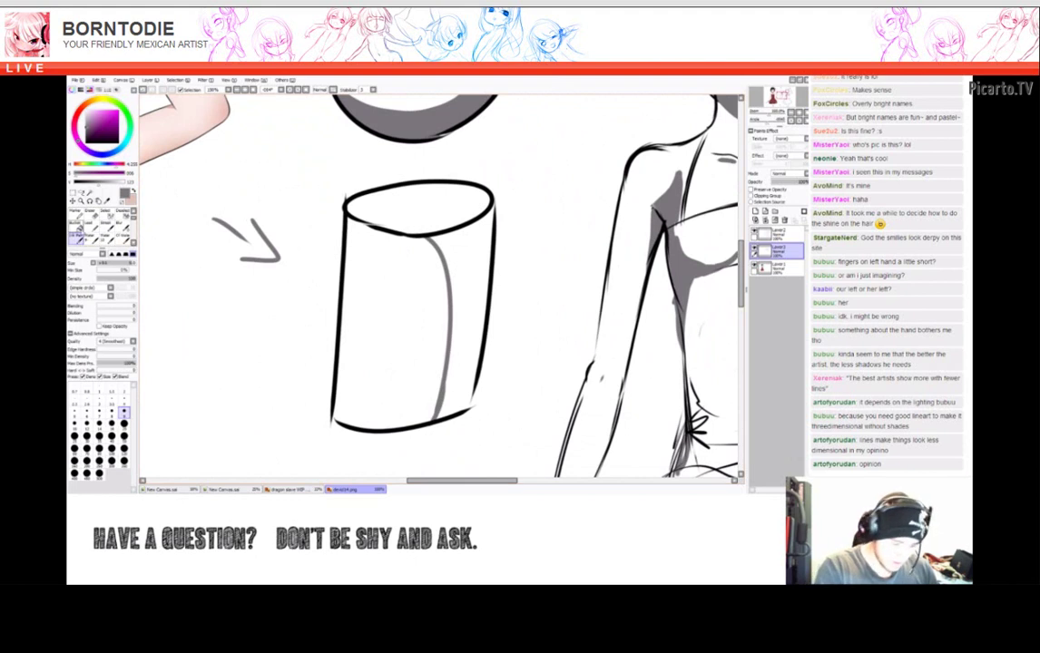
click(468, 309)
key(b)
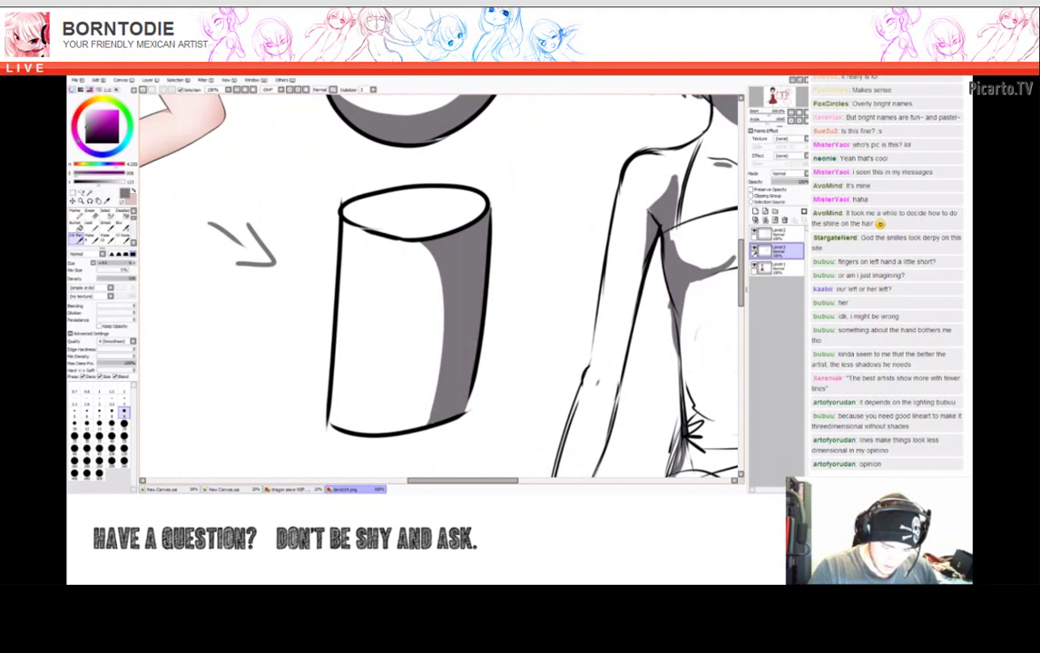
Paint a grey shadow strip along the inner edge of the lowered upper arm, down to the elbow.
drag(737, 265, 606, 188)
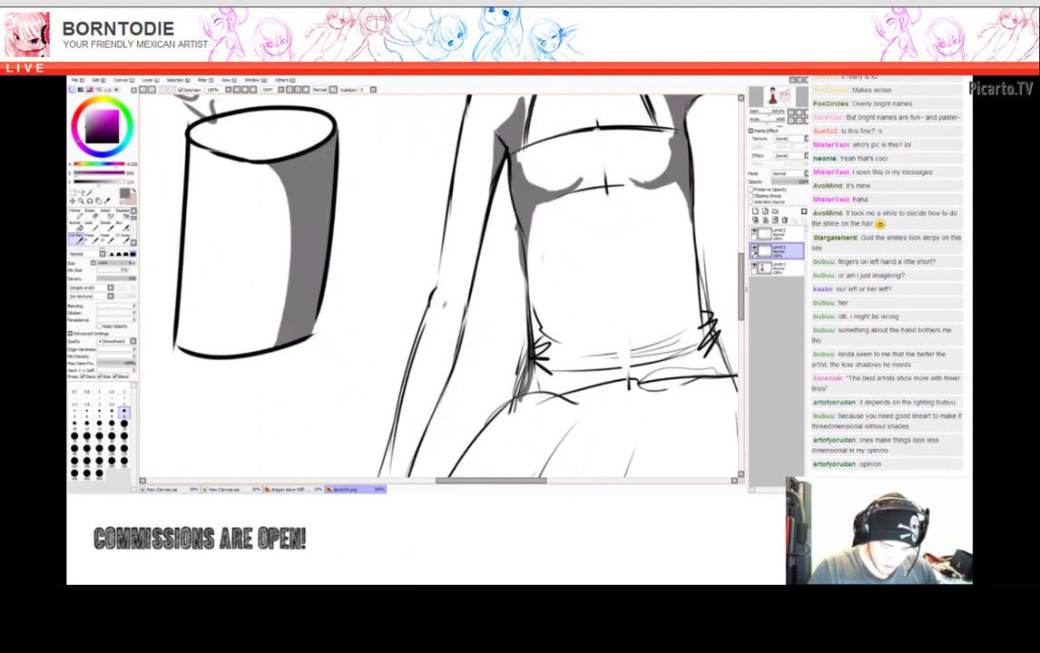
drag(481, 150, 466, 291)
drag(441, 143, 432, 207)
mouse_move(454, 317)
mouse_down()
mouse_move(454, 218)
mouse_move(449, 272)
mouse_up()
key(e)
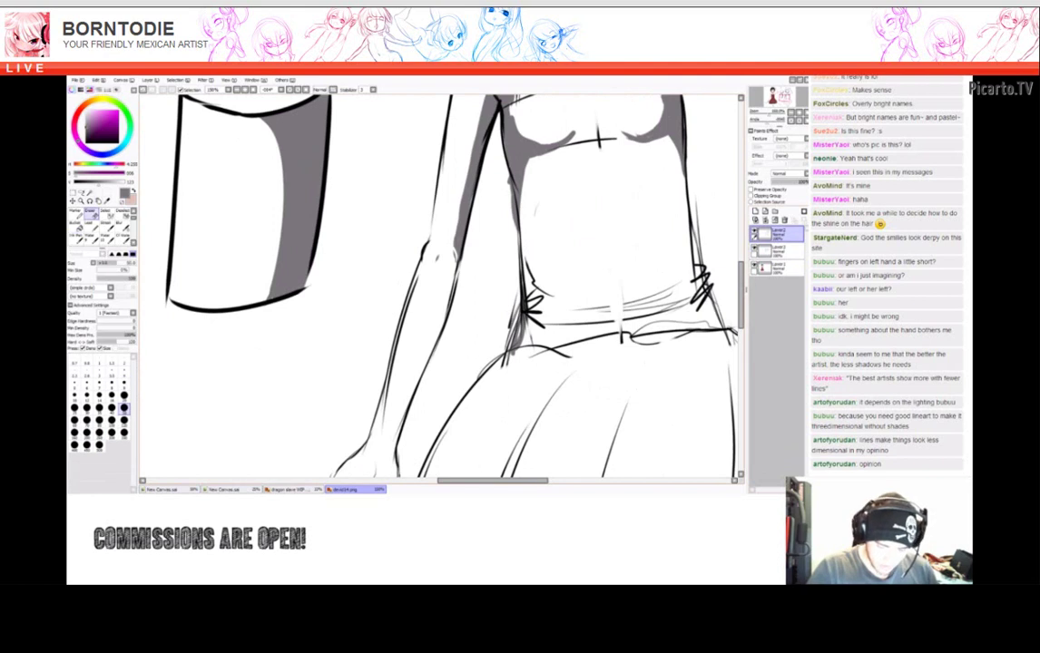
Continue the grey shadow strip along the inner edge of the lowered forearm towards the wrist.
key(n)
drag(405, 231, 393, 304)
drag(545, 363, 549, 295)
key(ctrl+z)
drag(397, 227, 376, 313)
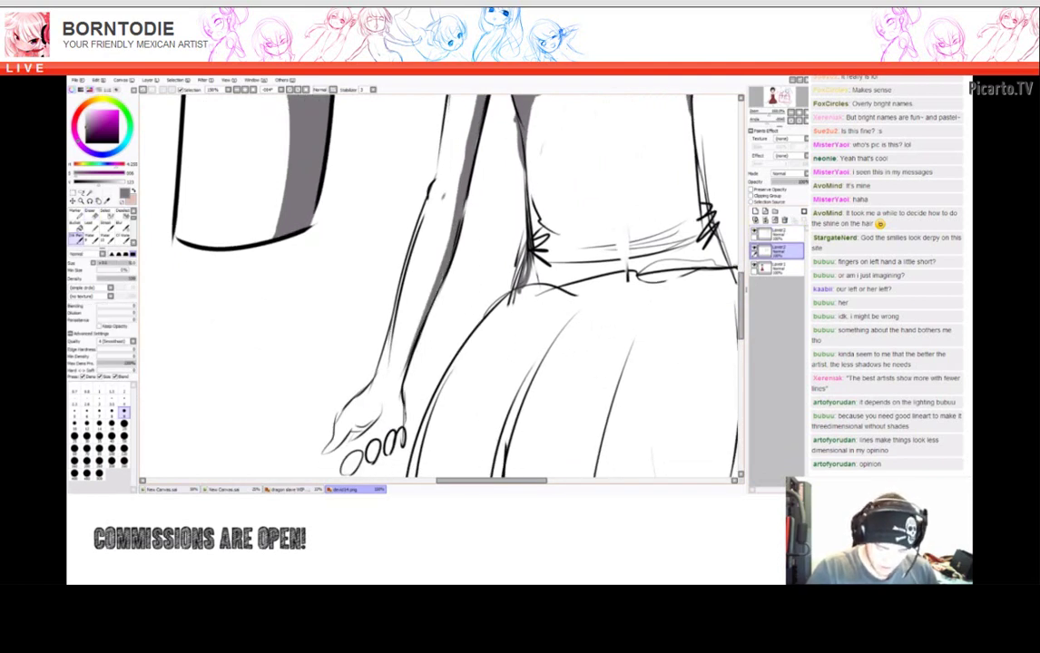
Extend the forearm shadow to the wrist and shade the palm and curled fingers of the lowered hand grey.
key(e)
drag(544, 363, 554, 299)
drag(390, 210, 367, 281)
drag(544, 363, 548, 341)
drag(374, 223, 365, 277)
mouse_move(326, 319)
mouse_down()
mouse_move(366, 270)
mouse_move(369, 296)
mouse_move(365, 274)
mouse_up()
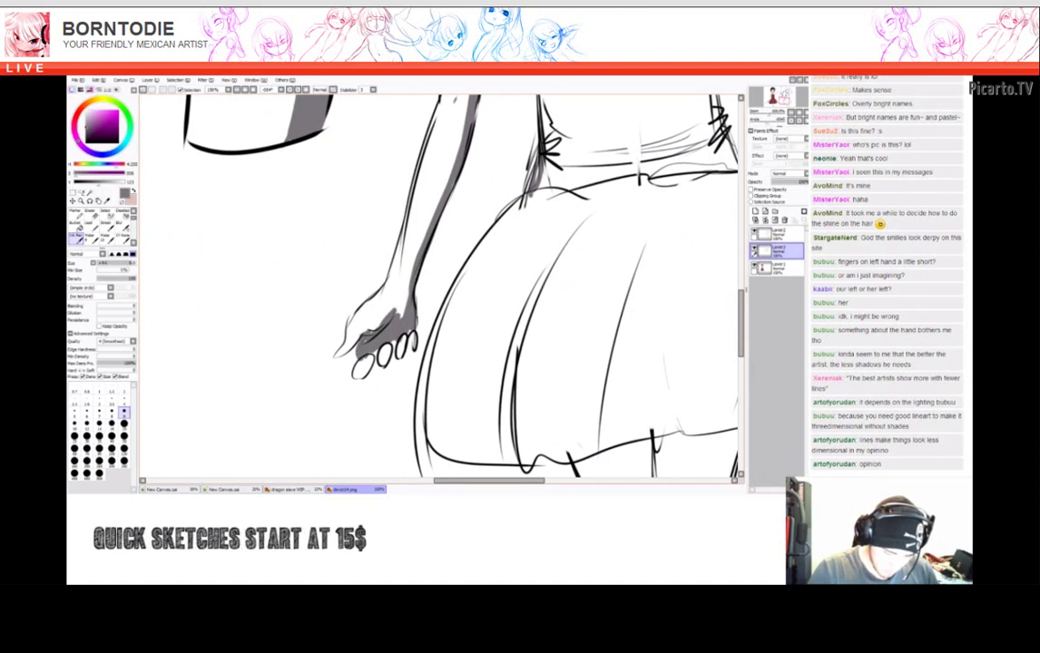
drag(355, 363, 366, 371)
Outline a curved shadow edge across both thighs below the skirt hem and fill the area up to the hem with grey.
mouse_move(363, 317)
mouse_down()
mouse_move(435, 263)
mouse_move(465, 425)
mouse_move(472, 400)
mouse_up()
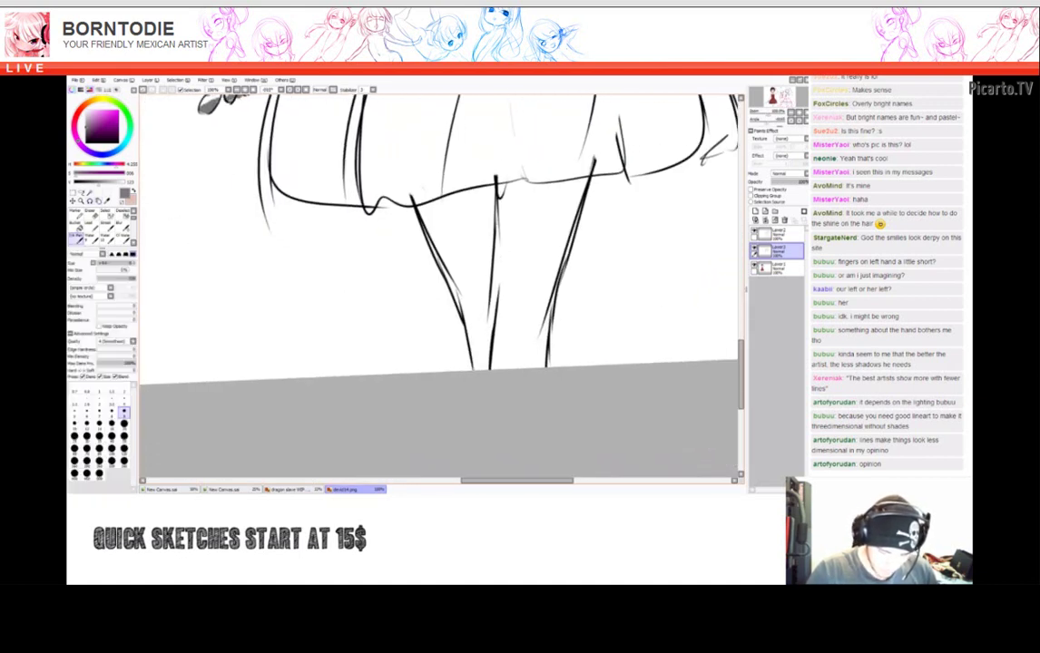
drag(440, 272, 374, 308)
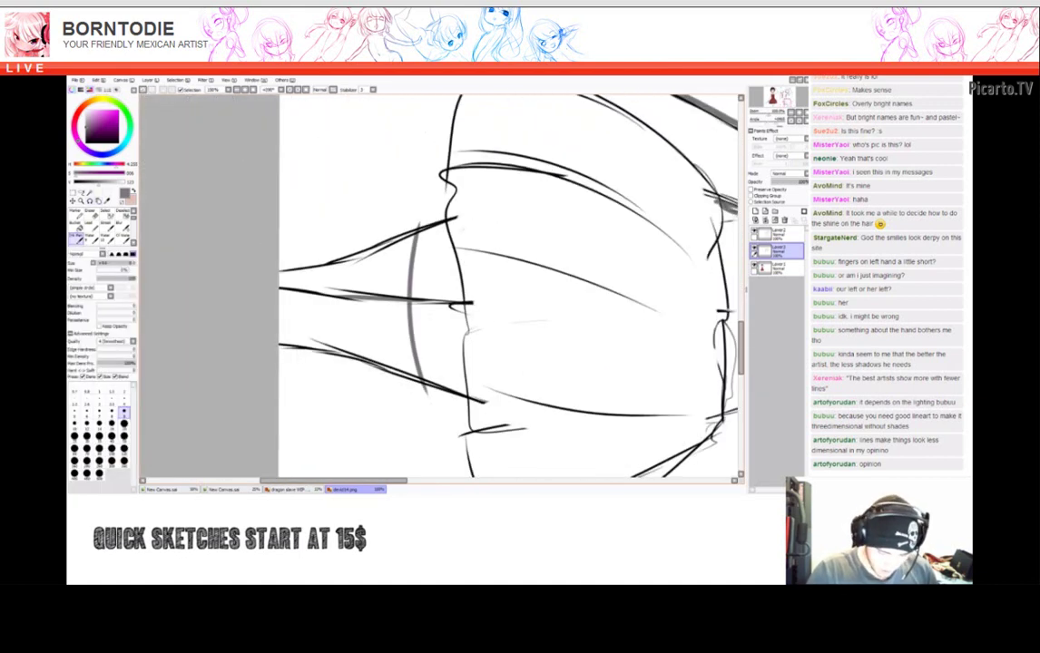
key(g)
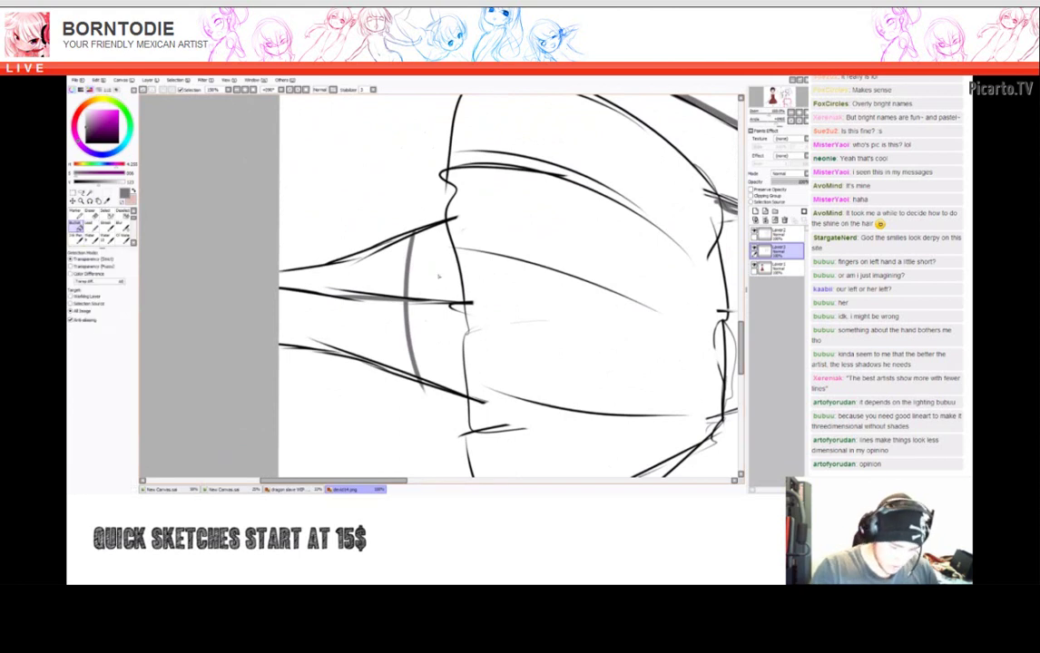
click(438, 276)
drag(439, 276, 577, 345)
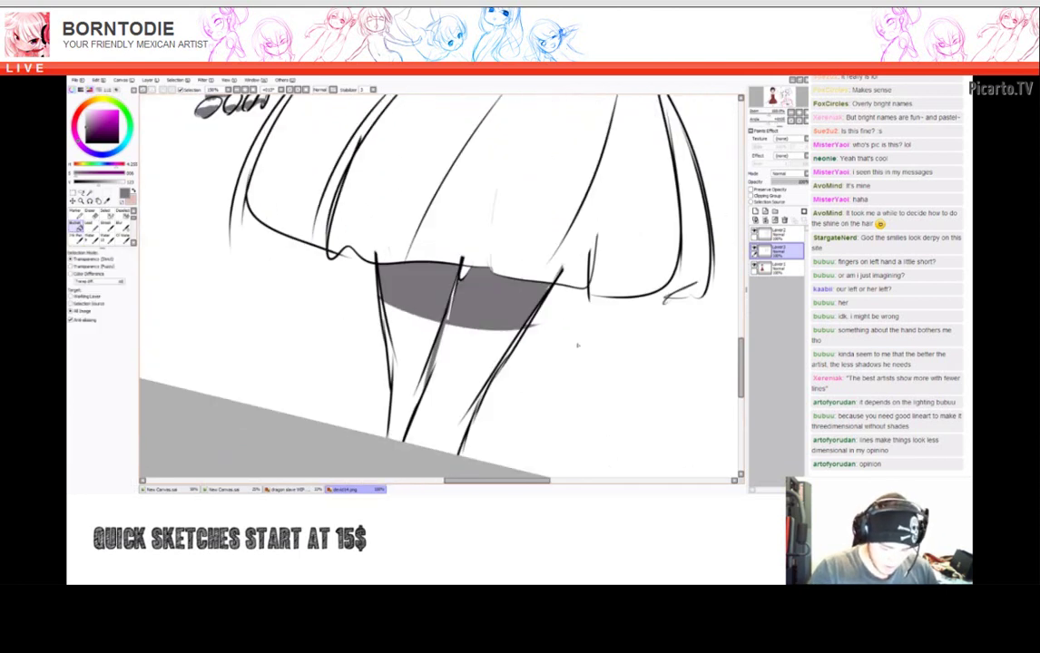
Try to paint grey fold shadows rising from the hem on the unshaded side of the skirt.
key(b)
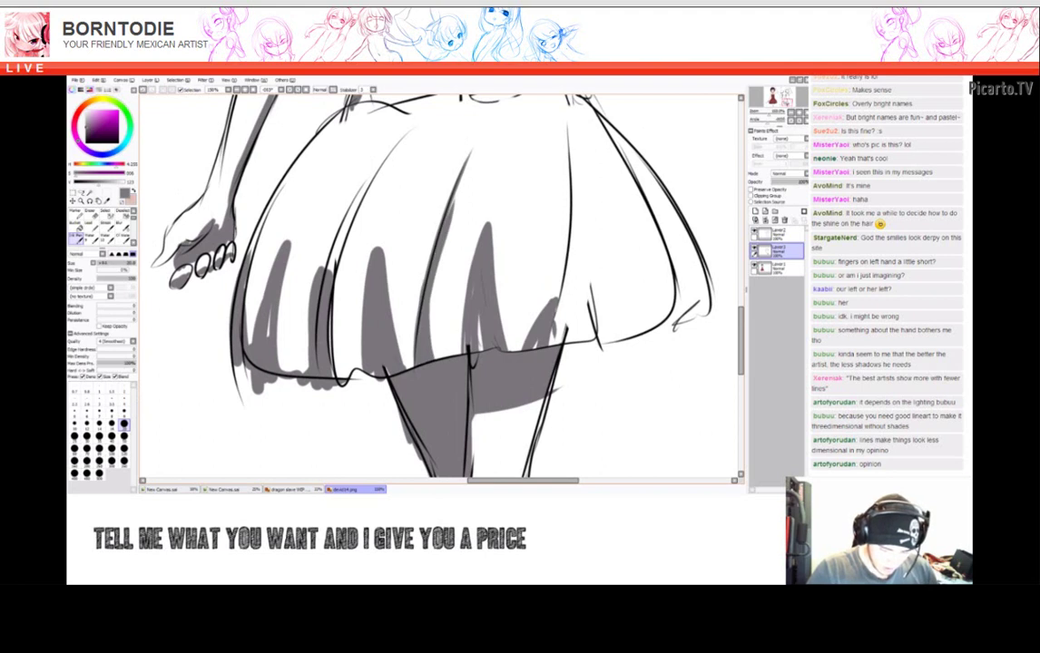
drag(472, 226, 476, 331)
mouse_move(495, 272)
mouse_down()
mouse_move(485, 327)
mouse_move(535, 308)
mouse_up()
drag(526, 218, 545, 313)
mouse_move(594, 240)
mouse_down()
mouse_move(599, 327)
mouse_move(615, 317)
mouse_up()
mouse_move(625, 259)
mouse_down()
mouse_move(627, 313)
mouse_move(648, 322)
mouse_up()
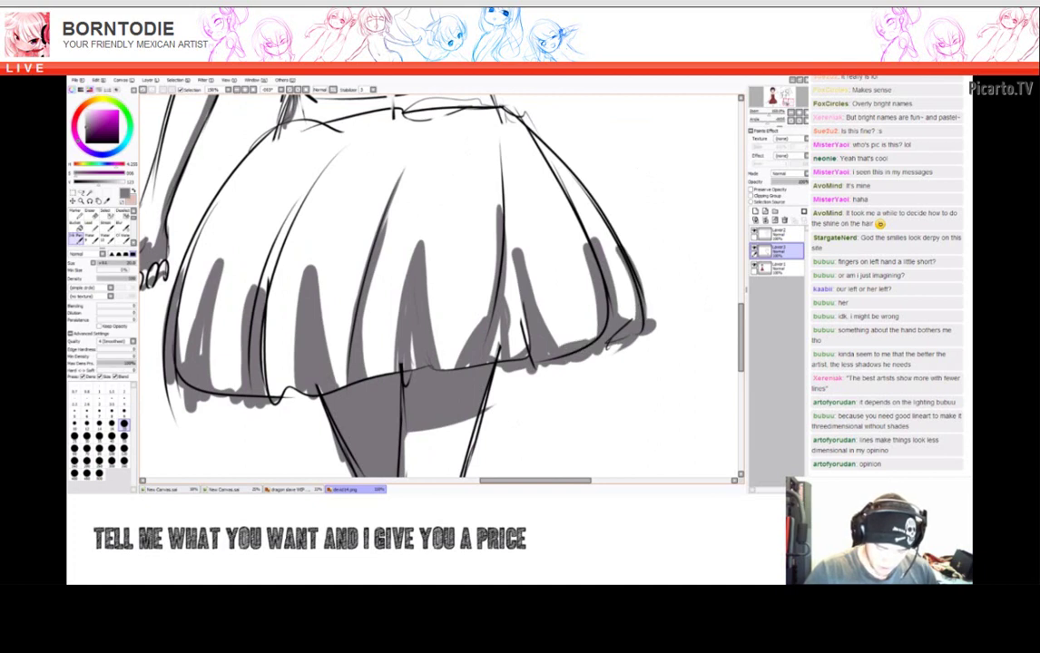
Undo the last skirt shadow strokes and repaint them as tapered grey folds rising from the hem.
key(ctrl+z)
key(ctrl+z)
key(ctrl+z)
key(ctrl+z)
key(ctrl+z)
drag(531, 363, 519, 222)
mouse_move(472, 367)
mouse_down()
mouse_move(626, 340)
mouse_move(599, 245)
mouse_up()
drag(491, 313, 531, 301)
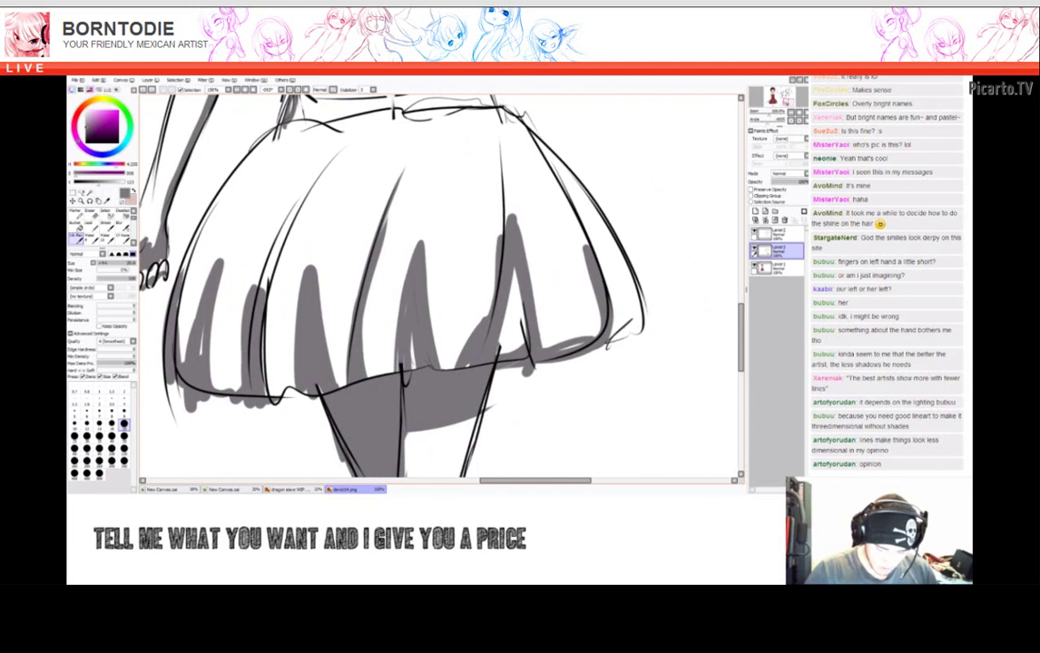
Add grey shadow strokes around the sketched girl's waistband and torso.
key(End)
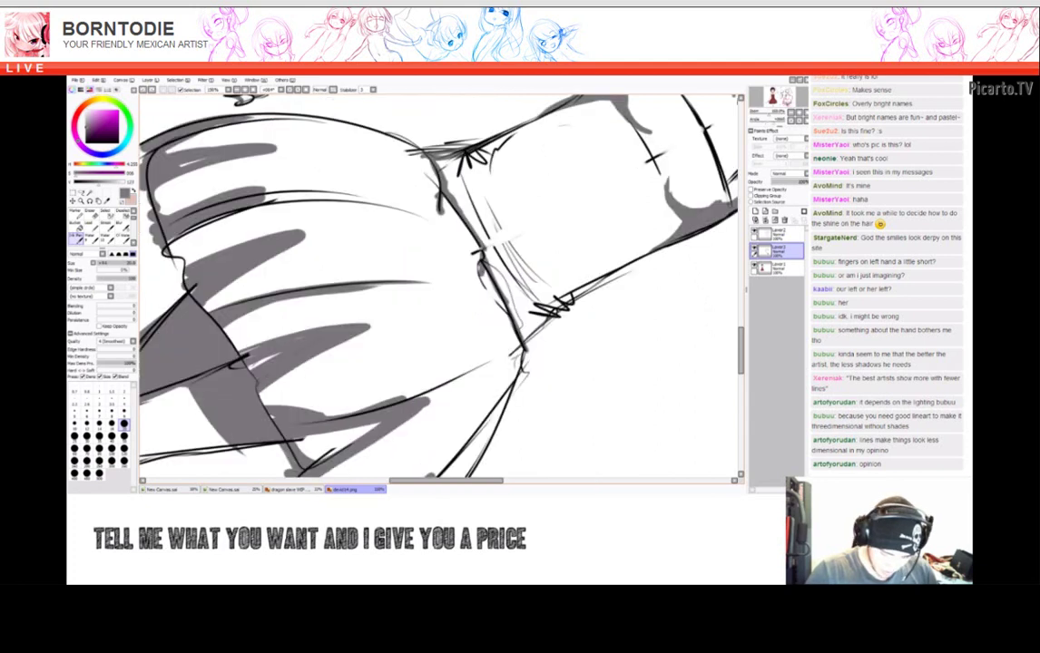
key(End)
key(End)
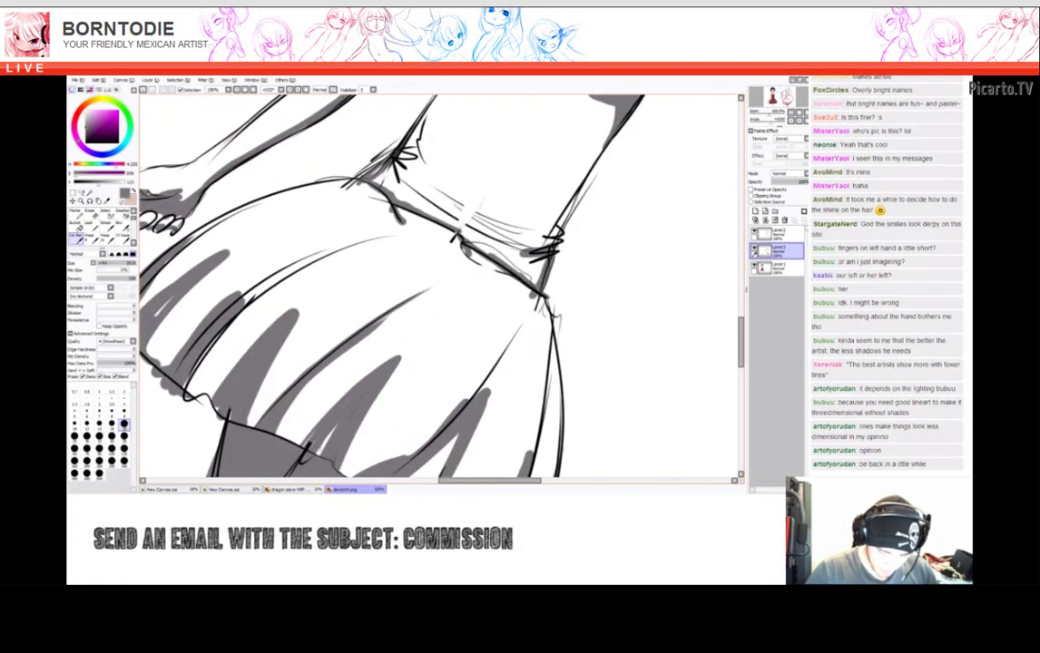
key(End)
key(End)
key(End)
key(End)
drag(428, 279, 406, 247)
mouse_move(371, 148)
mouse_down()
mouse_move(397, 231)
mouse_move(462, 280)
mouse_up()
Paint grey shadow strokes down both sides of the sketched girl's hair.
key(Home)
drag(432, 208, 437, 254)
drag(434, 149, 436, 234)
drag(283, 150, 289, 265)
drag(287, 199, 278, 288)
drag(434, 140, 431, 230)
Compare the shadows on the shaded sketch with the original picture and the sphere and cylinder examples.
key(Page_Down)
key(Page_Down)
key(Page_Down)
key(Page_Down)
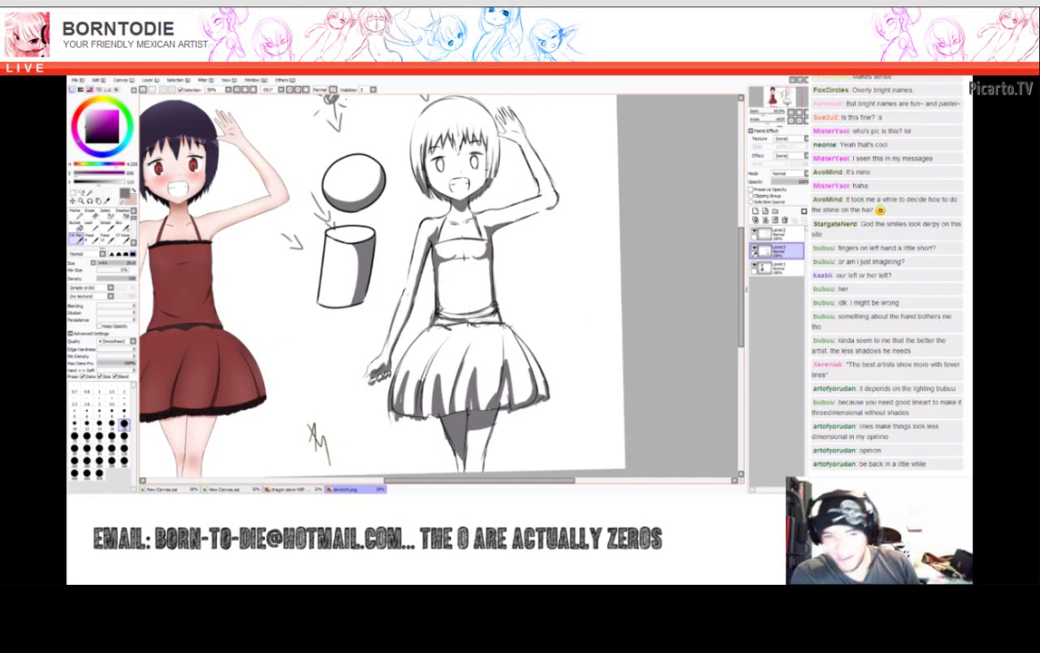
scroll(593, 317, down, 3)
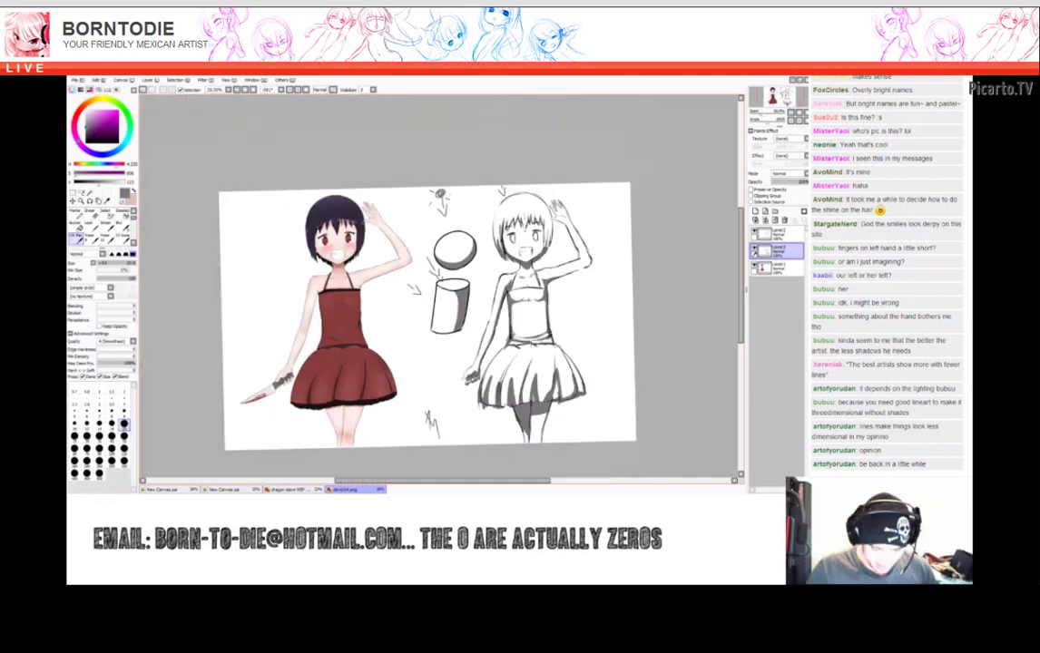
key(Delete)
key(End)
scroll(593, 317, up, 3)
scroll(593, 317, up, 1)
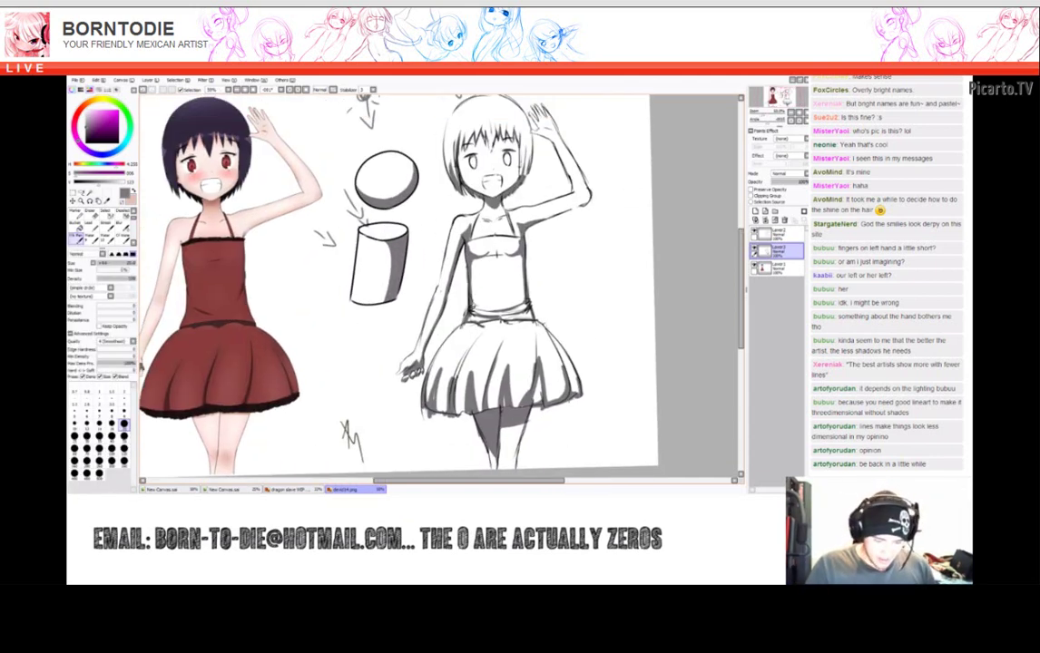
scroll(399, 291, down, 2)
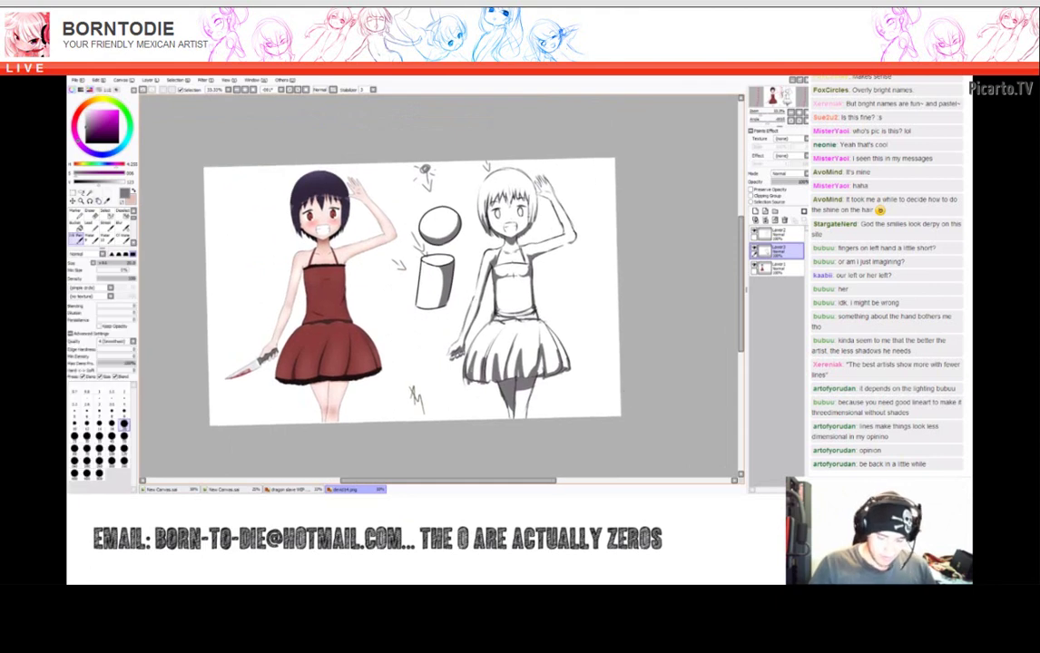
scroll(463, 312, up, 1)
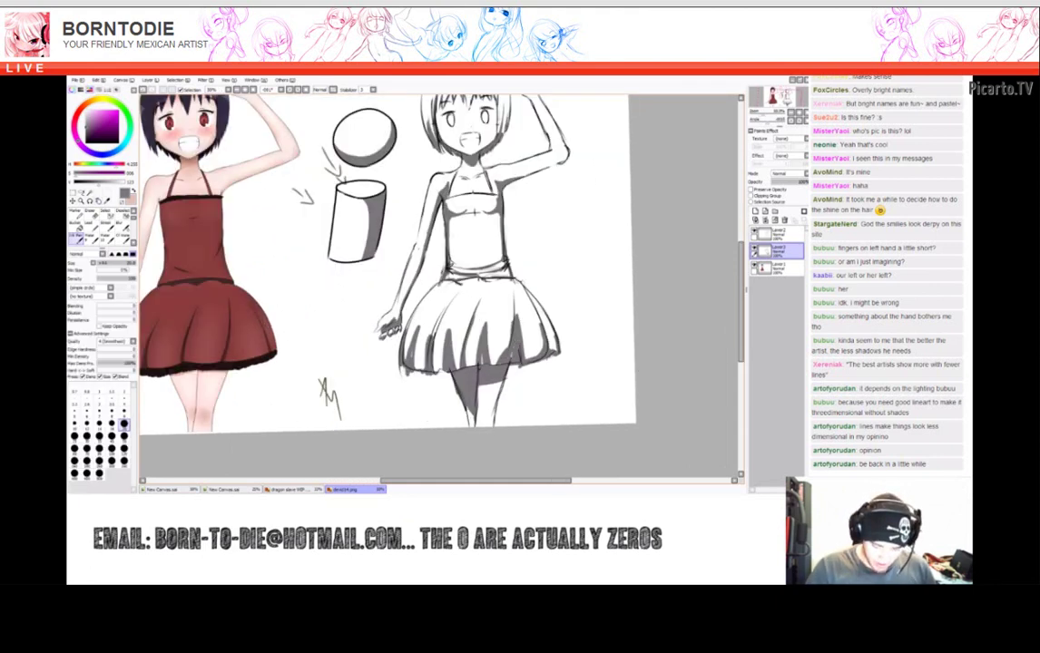
scroll(399, 273, up, 1)
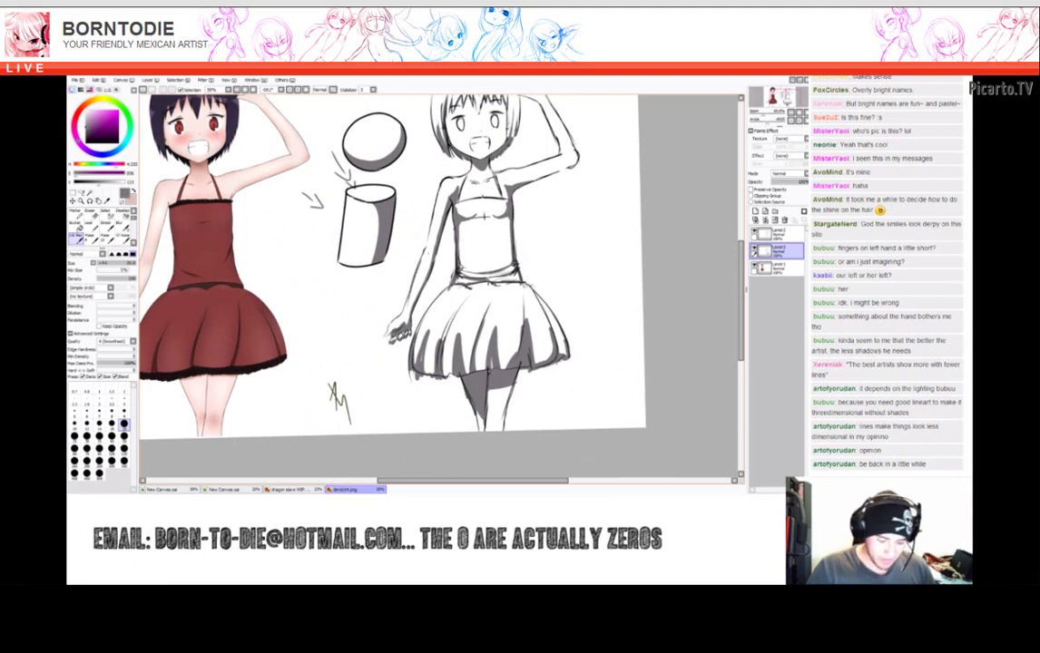
drag(483, 224, 498, 210)
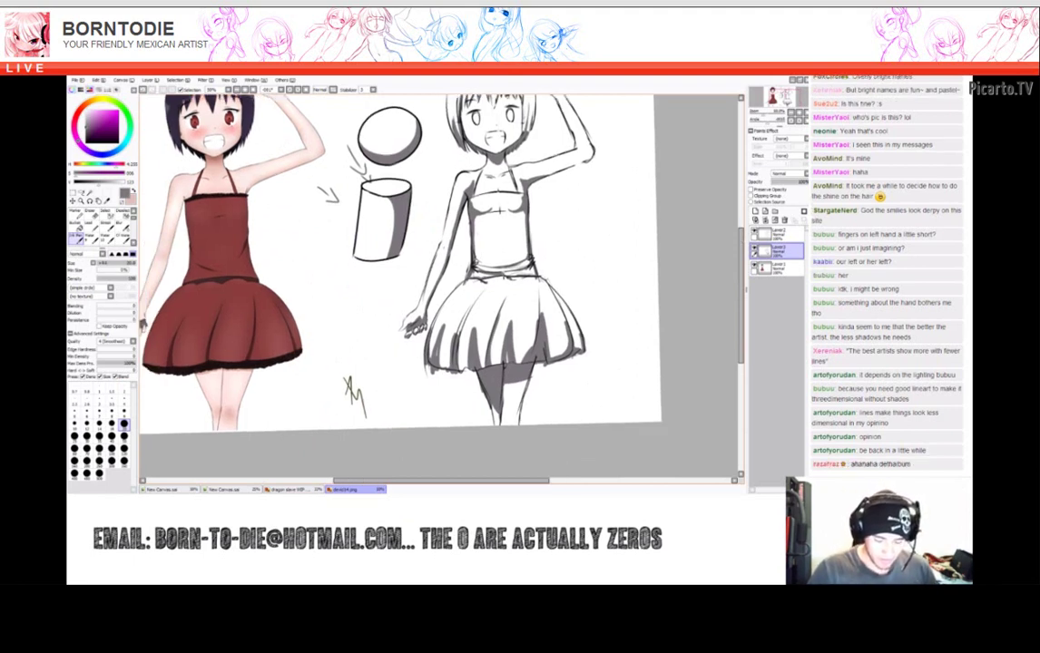
scroll(497, 210, down, 2)
Hide the interface panels and view the original picture and the sketch side by side, unrotated and enlarged.
key(Tab)
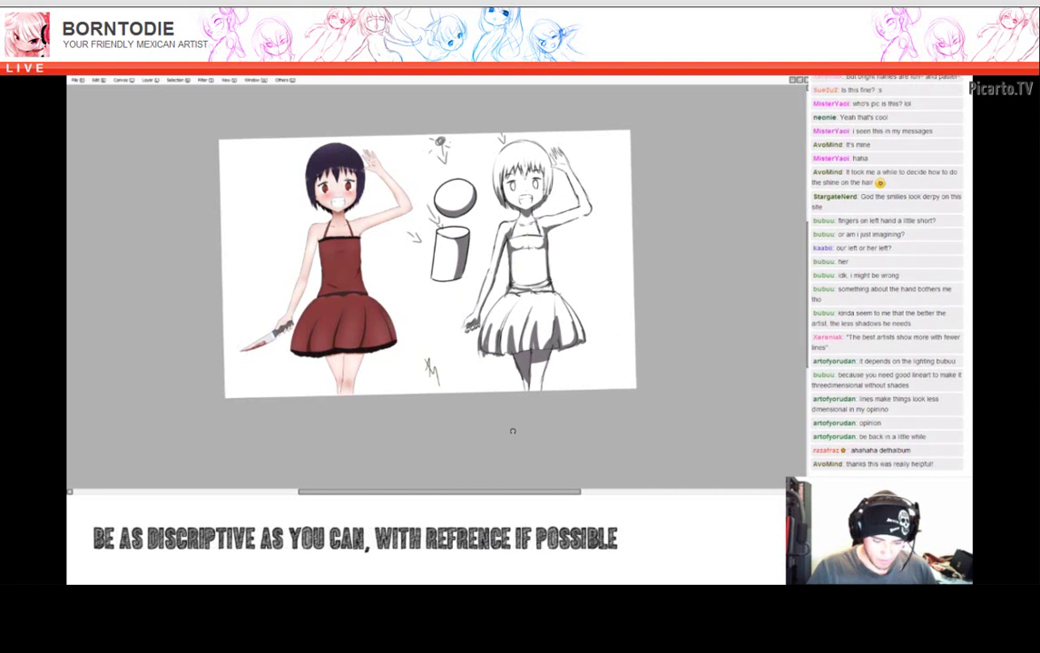
key(Home)
scroll(508, 427, up, 2)
scroll(435, 272, up, 2)
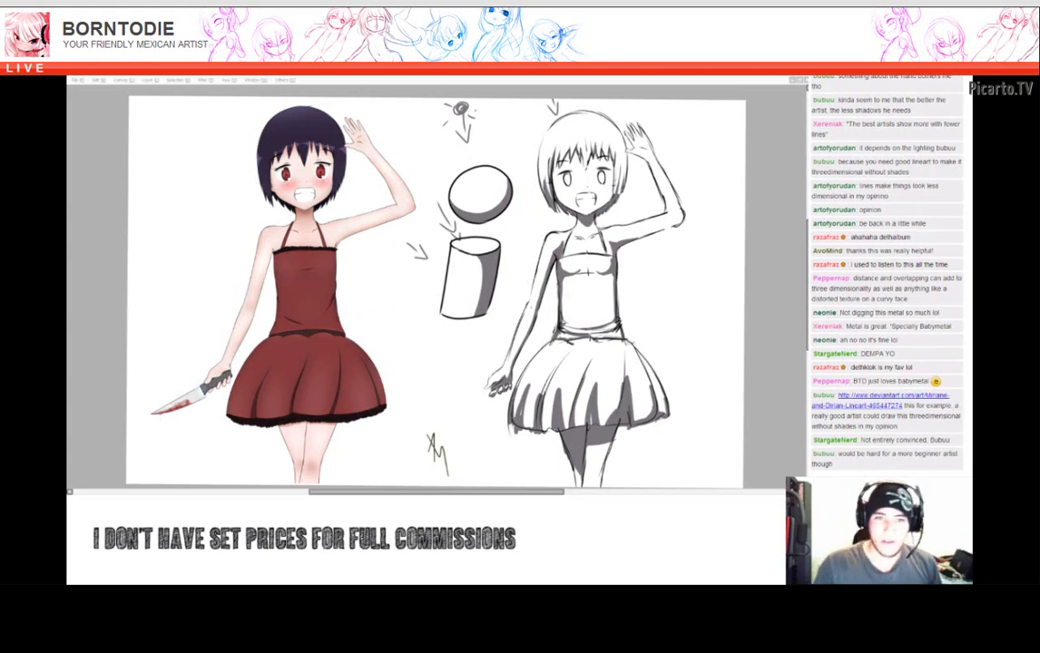
Restore the interface panels and select the lineart example link posted in the chat.
key(Tab)
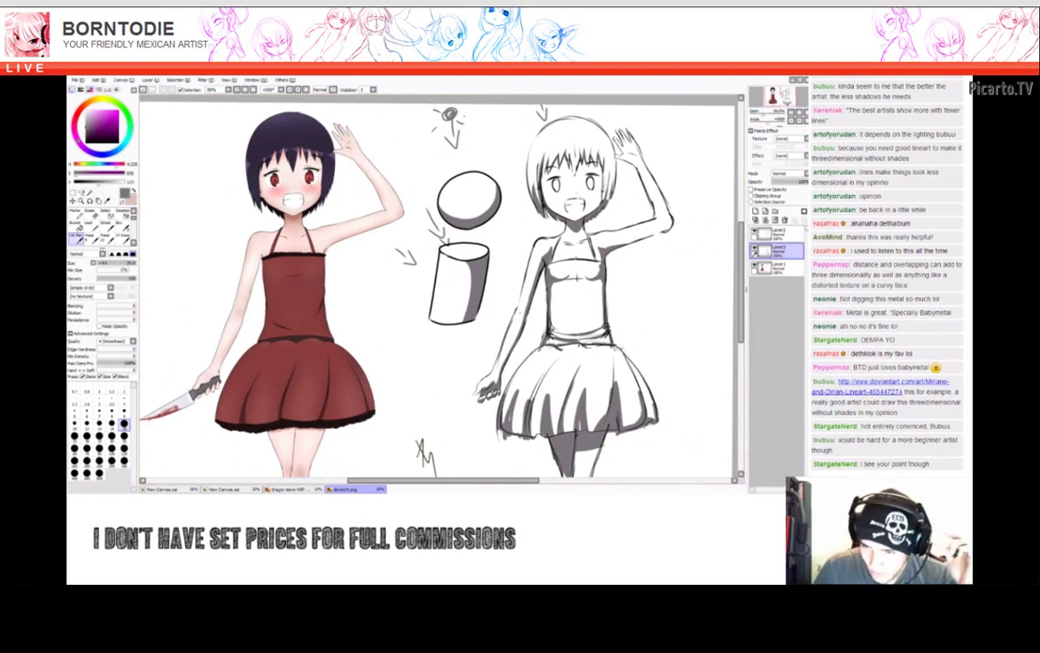
double_click(885, 388)
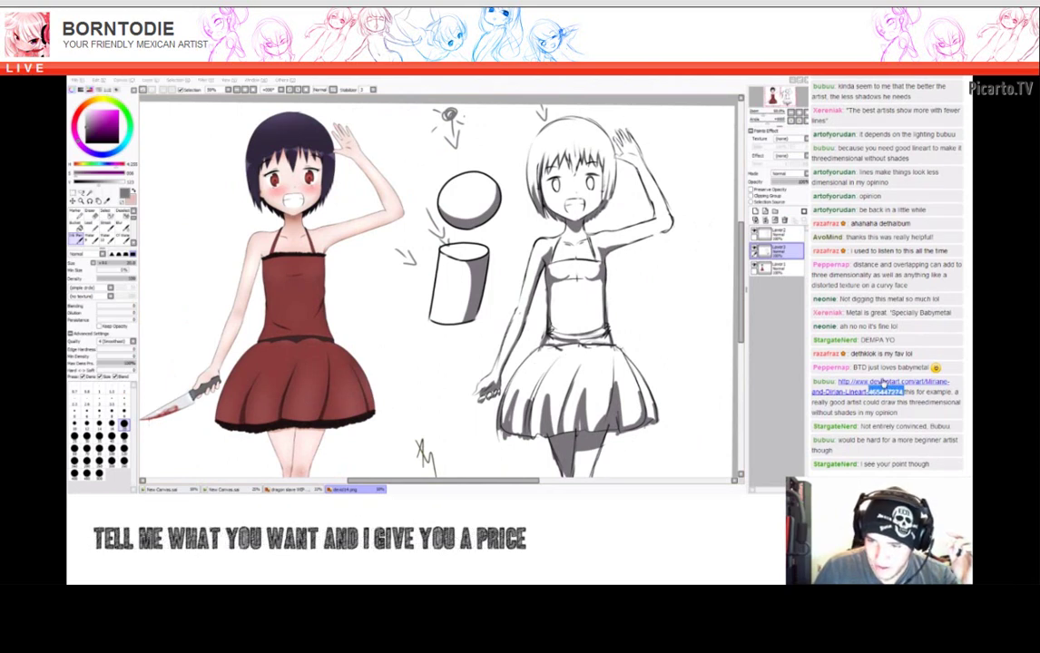